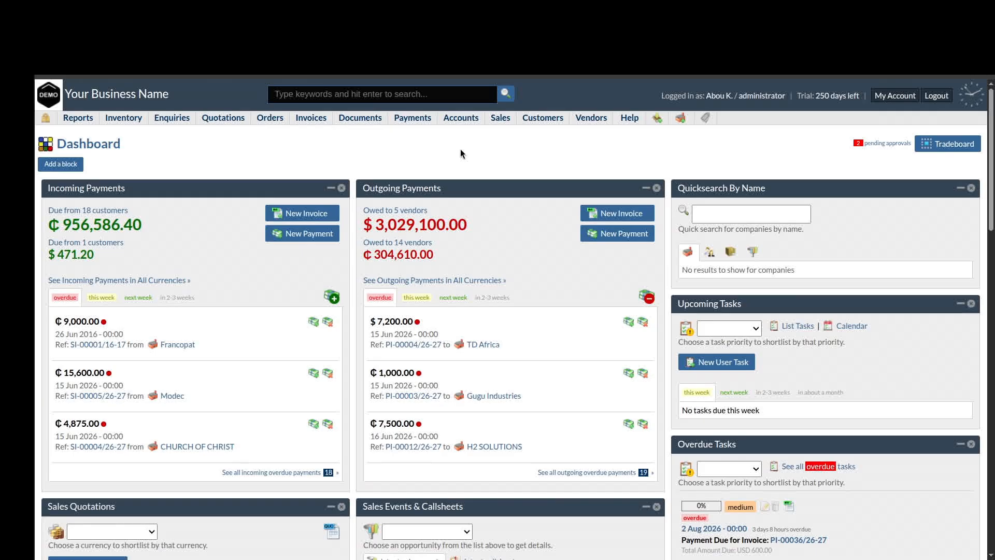
Reveal the New Company option under the Customers menu on the Webhuk dashboard
{"action": "left_click", "coordinate": [623, 165]}
Start a new customer company named Akosua Retail Ltd with Ghana Cedi as default currency
{"action": "mouse_move", "coordinate": [543, 118]}
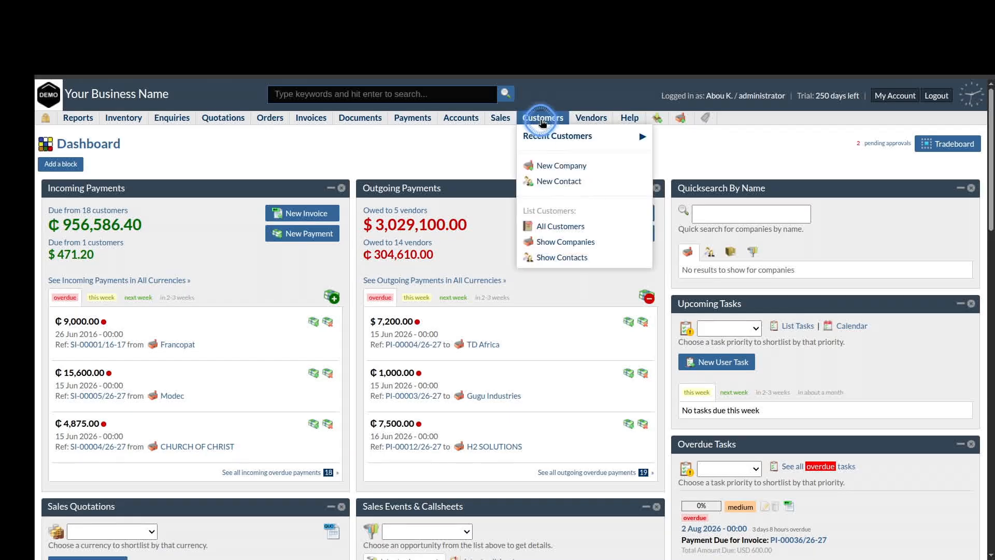
{"action": "left_click", "coordinate": [558, 166]}
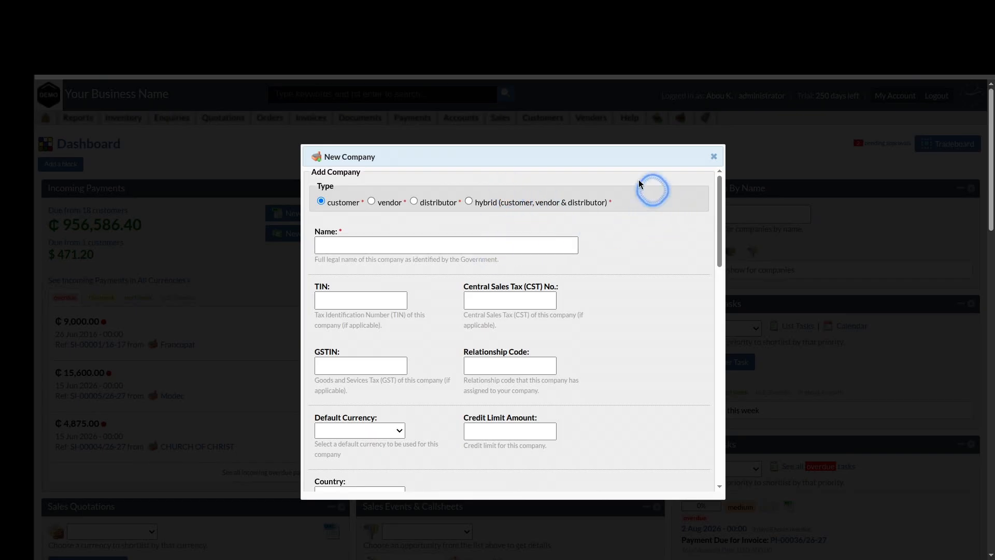
{"action": "left_click", "coordinate": [367, 234]}
{"action": "type", "text": "A"}
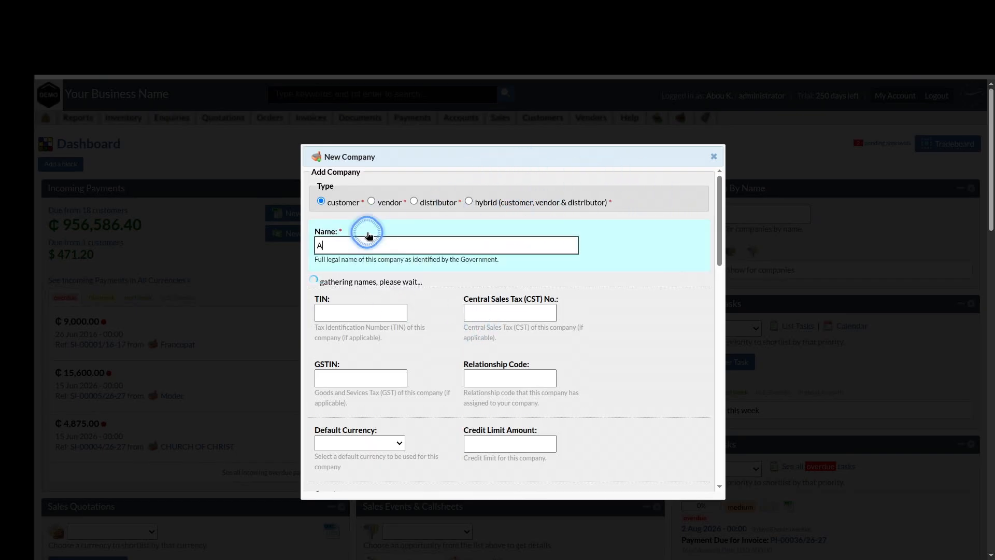
{"action": "type", "text": "kosua Re"}
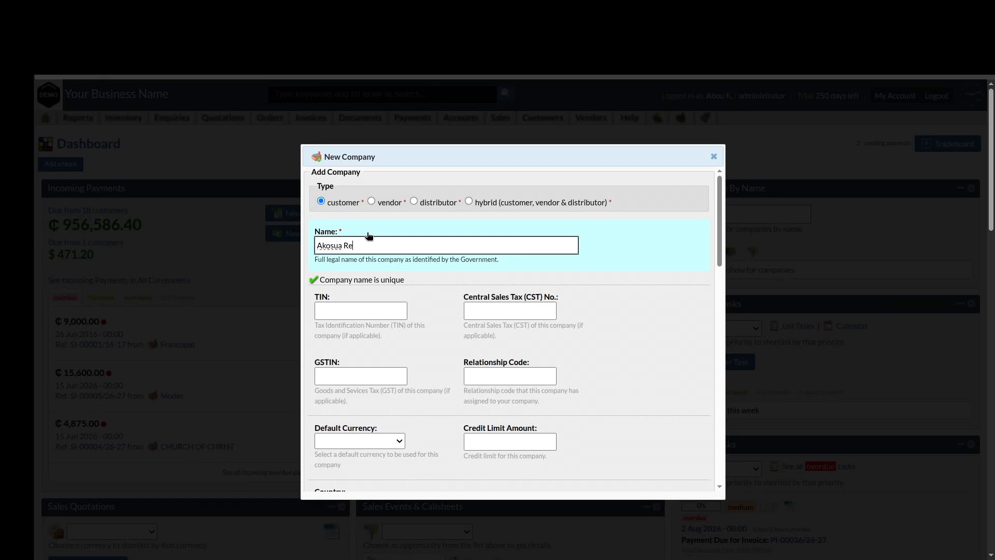
{"action": "type", "text": "tail Ltd"}
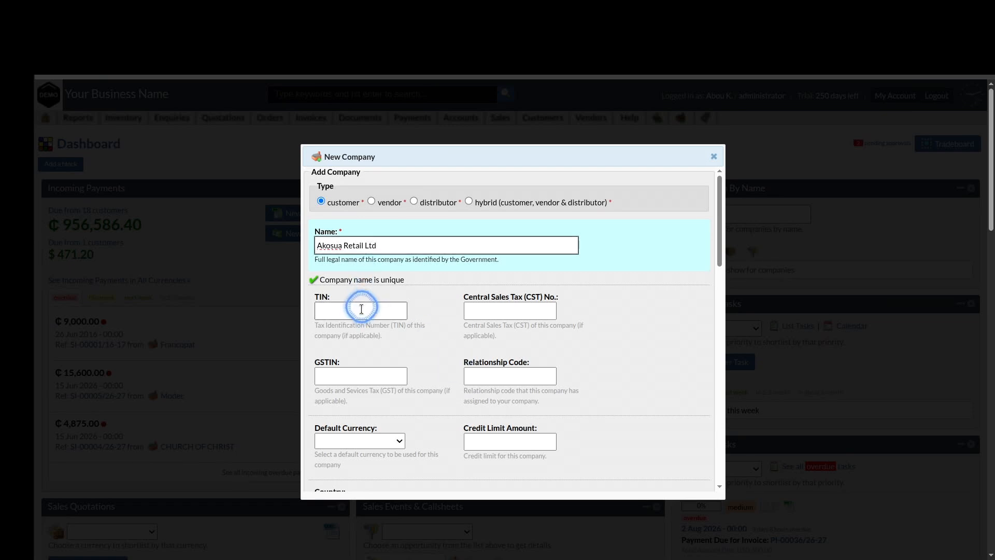
{"action": "scroll", "coordinate": [453, 363], "scroll_direction": "down", "scroll_amount": 2}
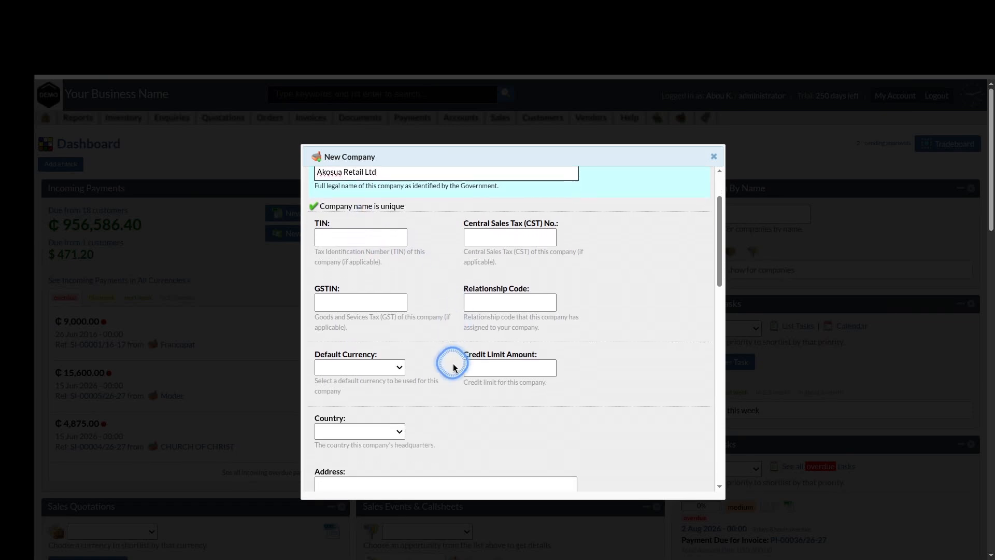
{"action": "scroll", "coordinate": [453, 367], "scroll_direction": "down", "scroll_amount": 1}
{"action": "left_click", "coordinate": [384, 332]}
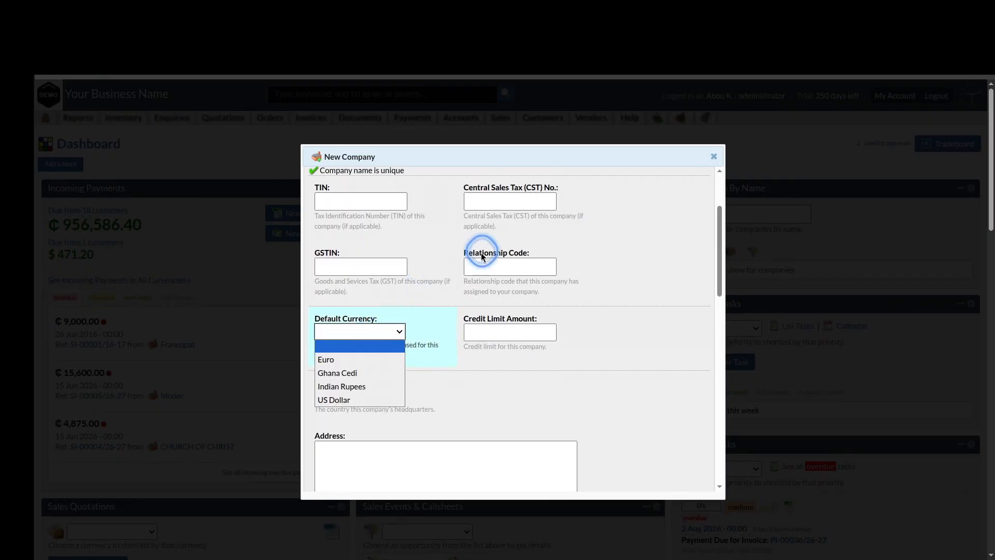
{"action": "left_click", "coordinate": [375, 373]}
Set the company's country to Ghana and begin the address with 'Ring Road West'
{"action": "scroll", "coordinate": [491, 394], "scroll_direction": "down", "scroll_amount": 2}
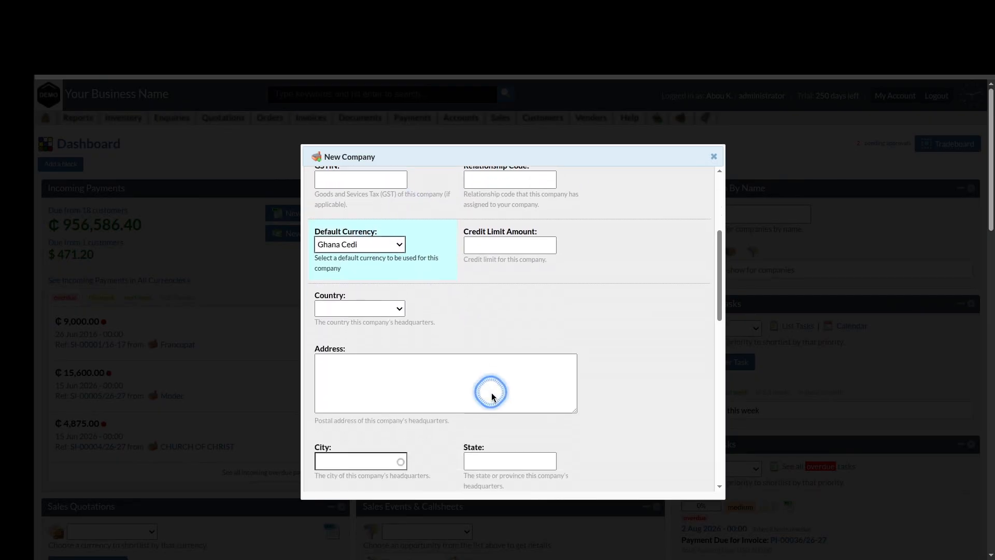
{"action": "scroll", "coordinate": [491, 394], "scroll_direction": "down", "scroll_amount": 1}
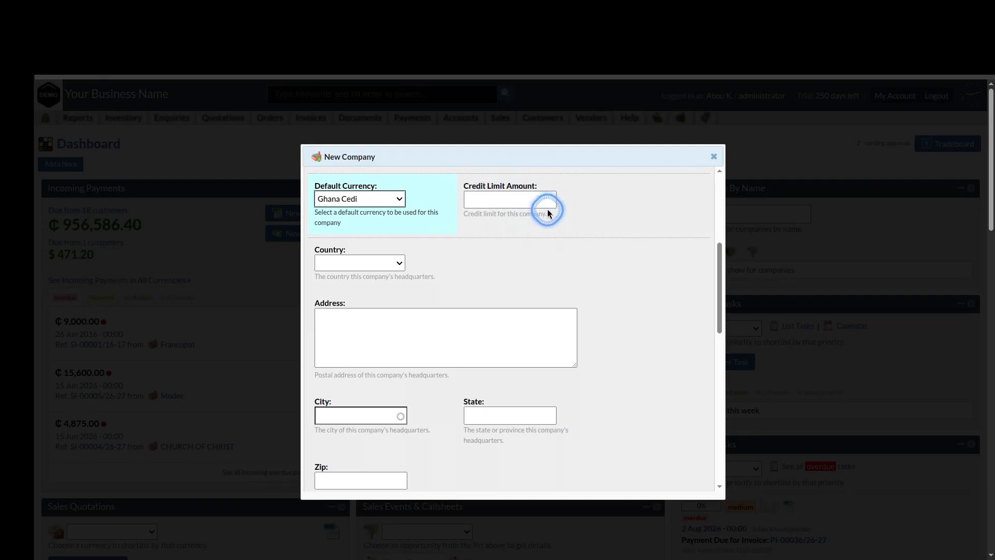
{"action": "left_click", "coordinate": [400, 263]}
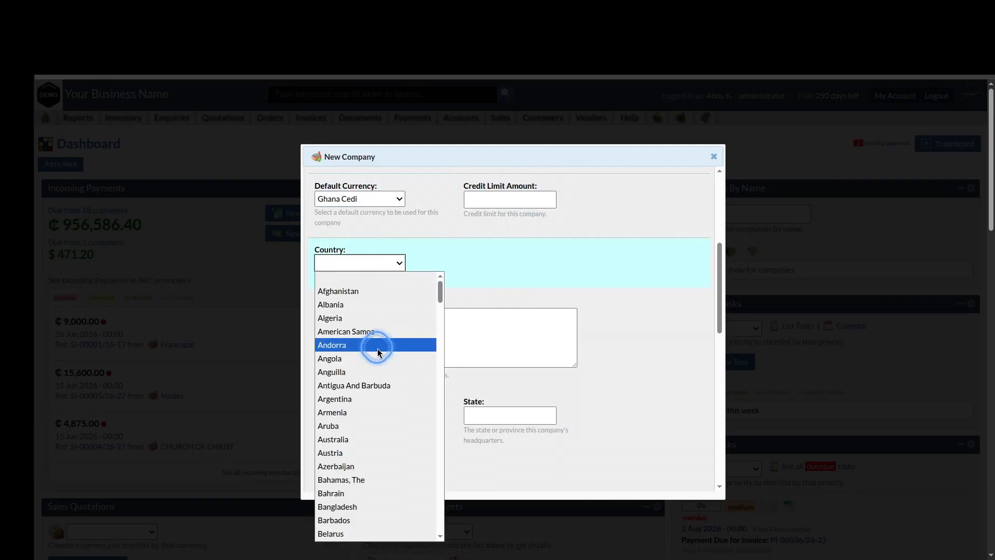
{"action": "scroll", "coordinate": [378, 353], "scroll_direction": "down", "scroll_amount": 10}
{"action": "left_click", "coordinate": [358, 537]}
{"action": "left_click", "coordinate": [411, 329]}
{"action": "type", "text": "Ring"}
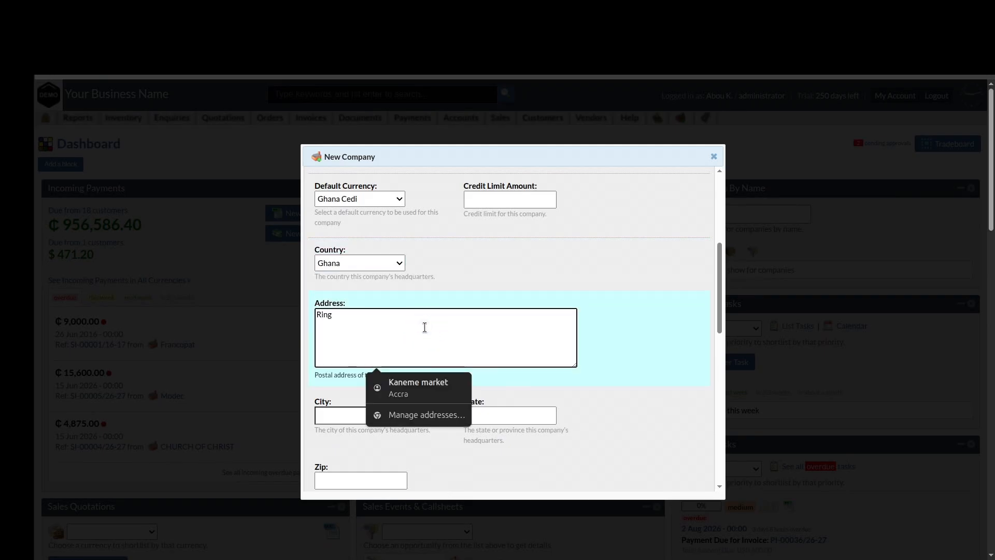
{"action": "type", "text": " Road West"}
Enter city Accra, state Greater Accra and zip code 00233
{"action": "key", "text": "Tab"}
{"action": "scroll", "coordinate": [686, 259], "scroll_direction": "down", "scroll_amount": 2}
{"action": "left_click", "coordinate": [356, 277]}
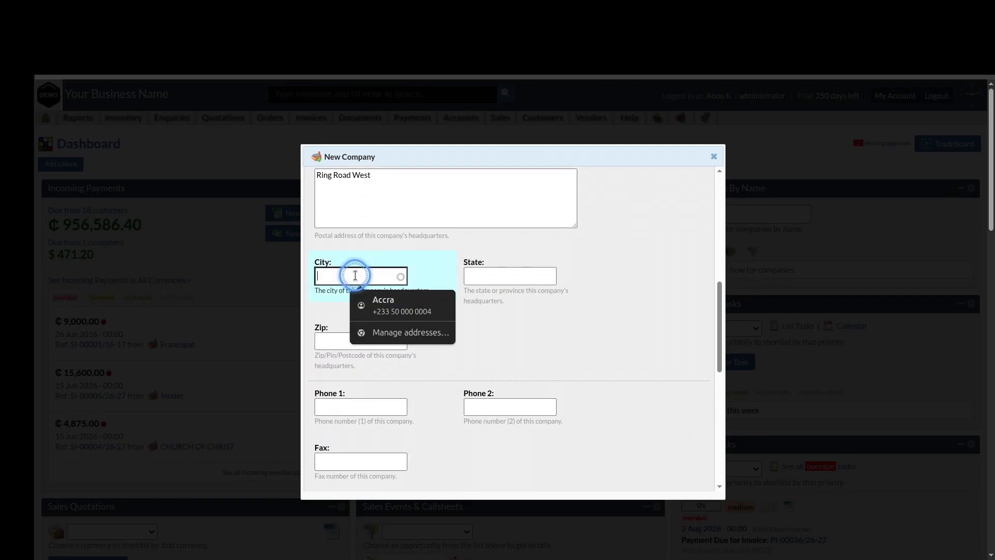
{"action": "type", "text": "Accra"}
{"action": "left_click", "coordinate": [508, 276]}
{"action": "type", "text": "Grea"}
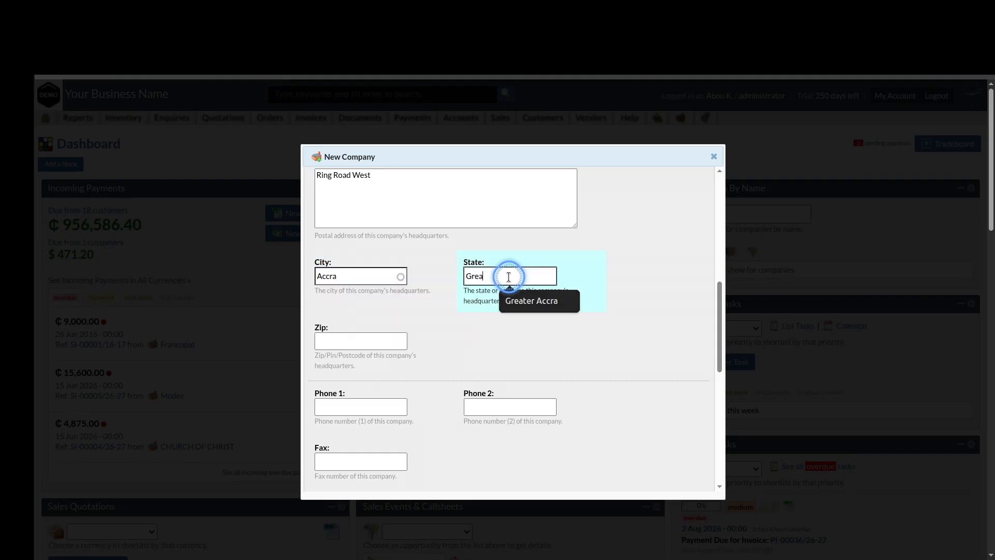
{"action": "left_click", "coordinate": [539, 302]}
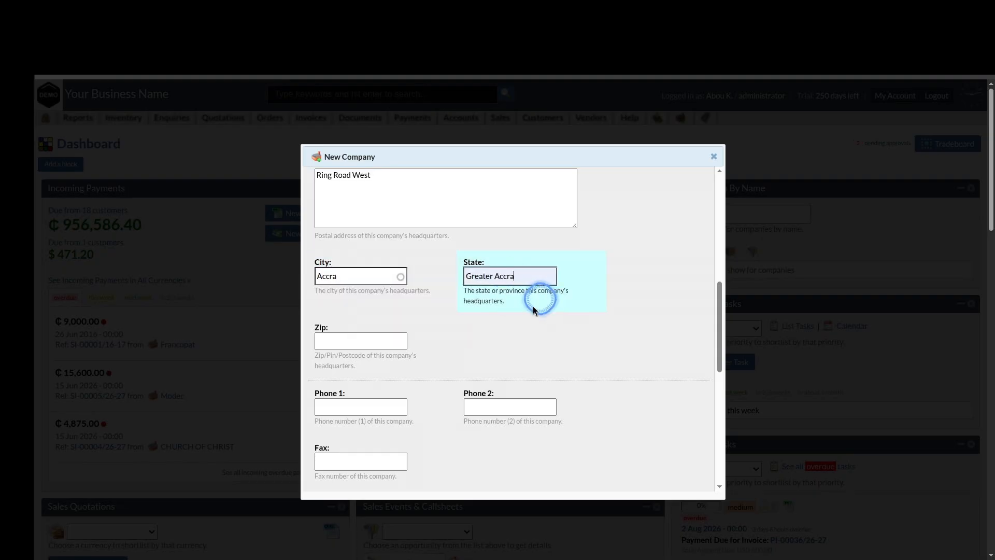
{"action": "left_click", "coordinate": [390, 342]}
{"action": "left_click", "coordinate": [540, 352]}
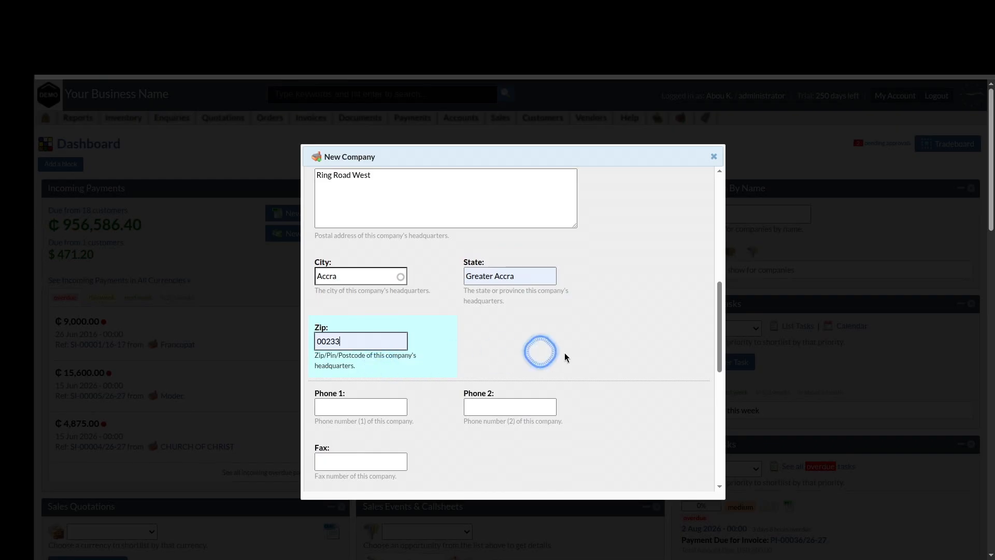
Fill in the company's main phone number and main e-mail address
{"action": "scroll", "coordinate": [584, 355], "scroll_direction": "down", "scroll_amount": 3}
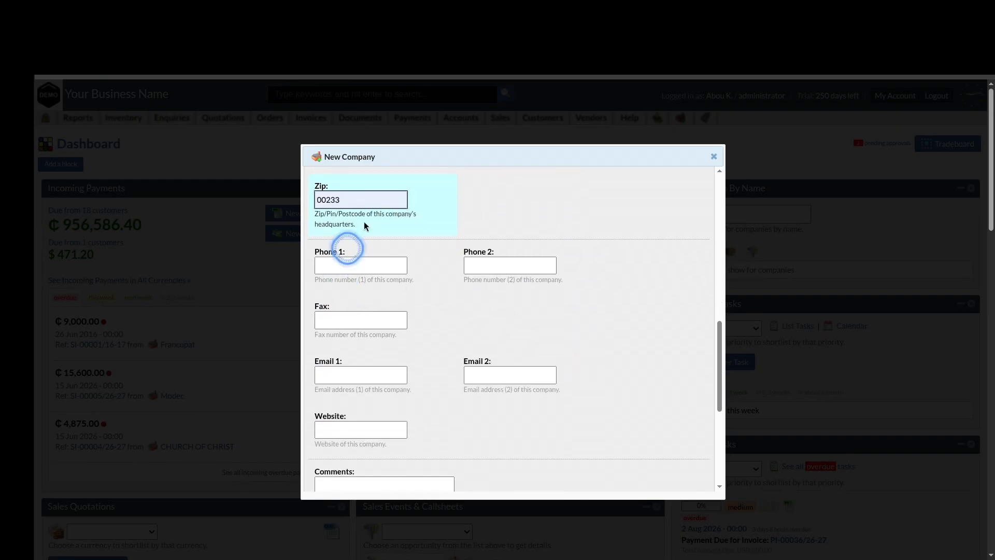
{"action": "left_click", "coordinate": [360, 230]}
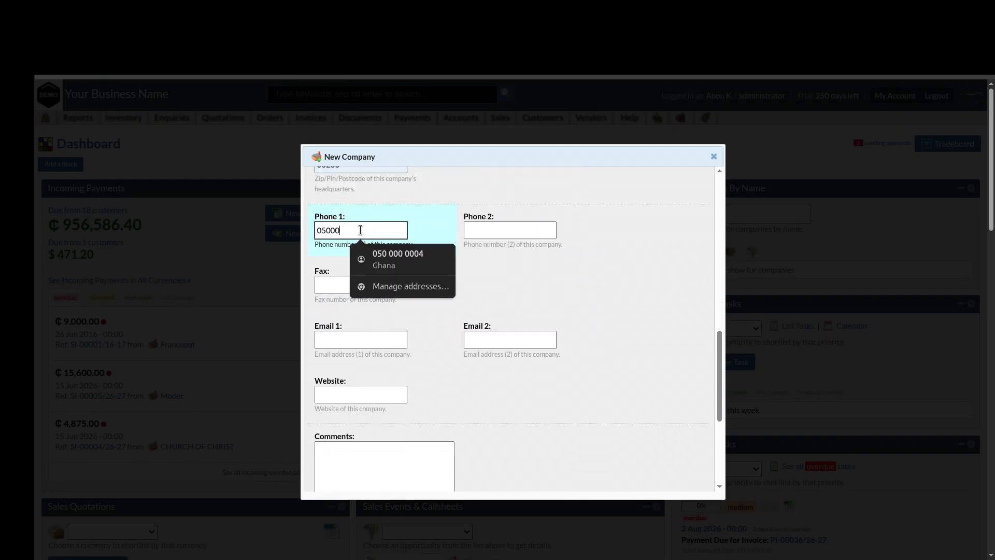
{"action": "type", "text": "00000005"}
{"action": "left_click", "coordinate": [600, 293]}
{"action": "scroll", "coordinate": [661, 330], "scroll_direction": "down", "scroll_amount": 2}
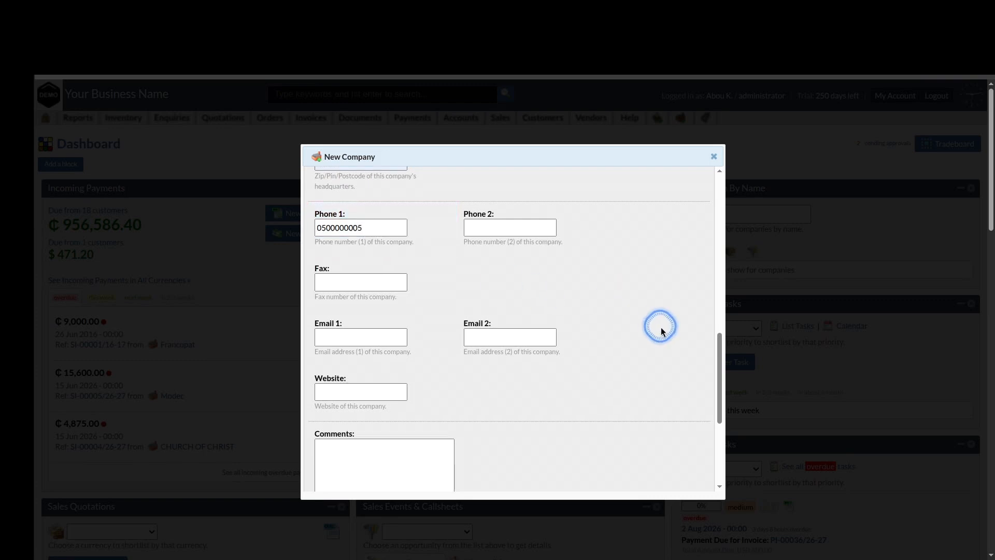
{"action": "left_click", "coordinate": [369, 242]}
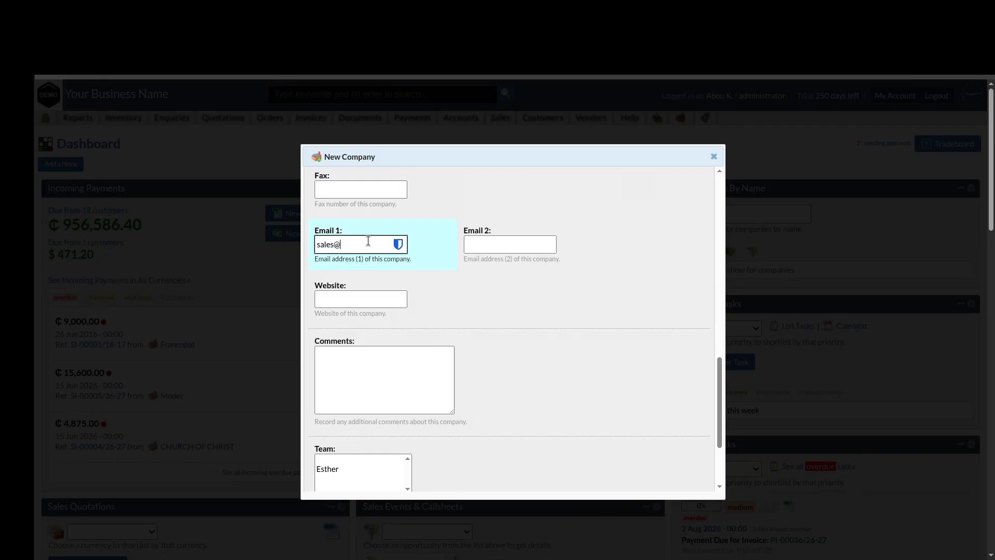
{"action": "left_click", "coordinate": [539, 328]}
Set the company status to approved and save the new company
{"action": "scroll", "coordinate": [575, 313], "scroll_direction": "down", "scroll_amount": 1}
{"action": "scroll", "coordinate": [576, 316], "scroll_direction": "down", "scroll_amount": 1}
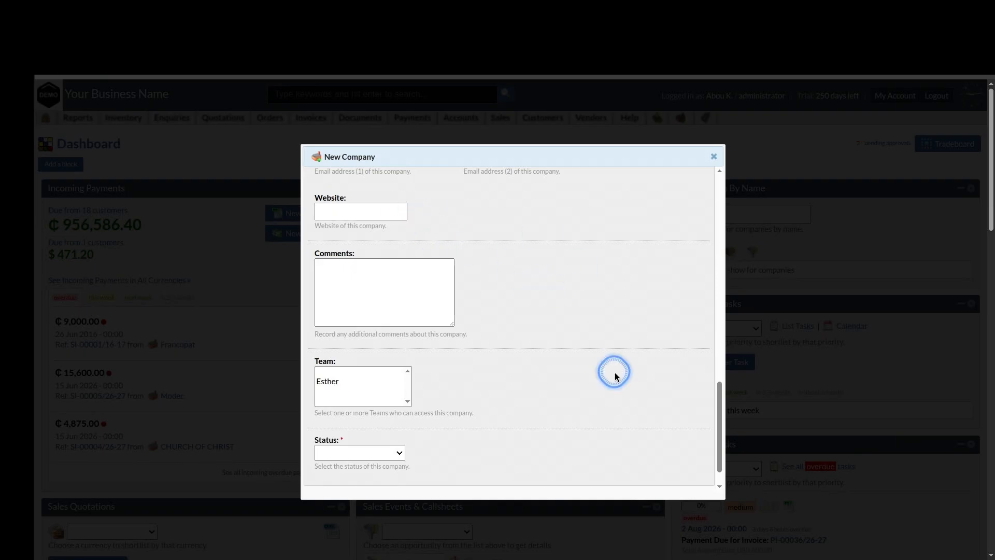
{"action": "scroll", "coordinate": [615, 372], "scroll_direction": "down", "scroll_amount": 1}
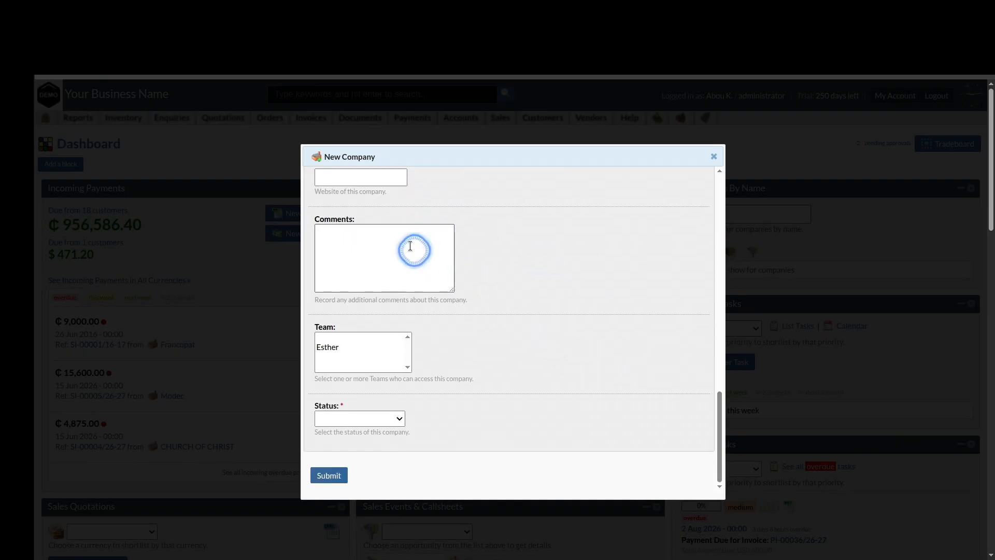
{"action": "scroll", "coordinate": [586, 394], "scroll_direction": "down", "scroll_amount": 1}
{"action": "left_click", "coordinate": [376, 426]}
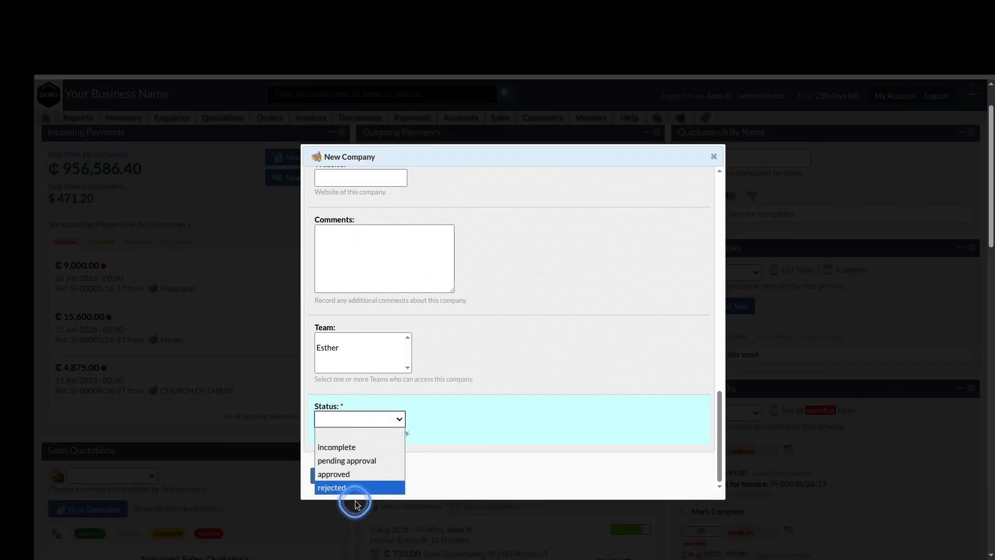
{"action": "left_click", "coordinate": [363, 473]}
{"action": "left_click", "coordinate": [329, 475]}
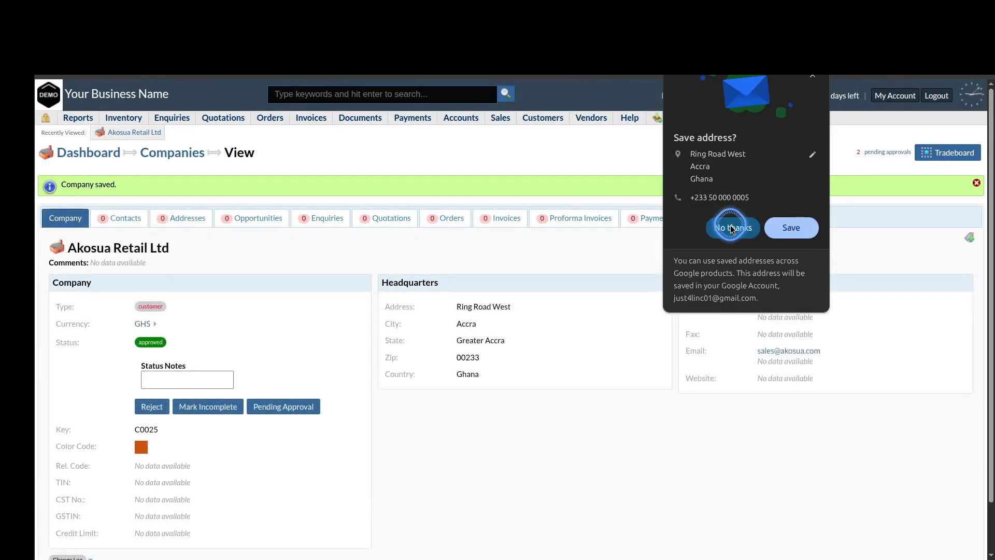
{"action": "left_click", "coordinate": [731, 228]}
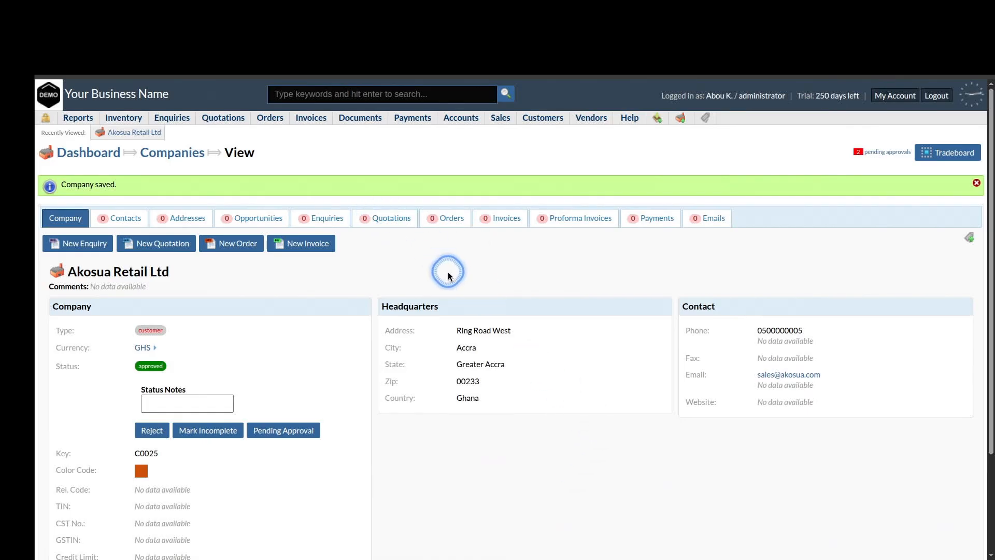
{"action": "scroll", "coordinate": [633, 452], "scroll_direction": "down", "scroll_amount": 3}
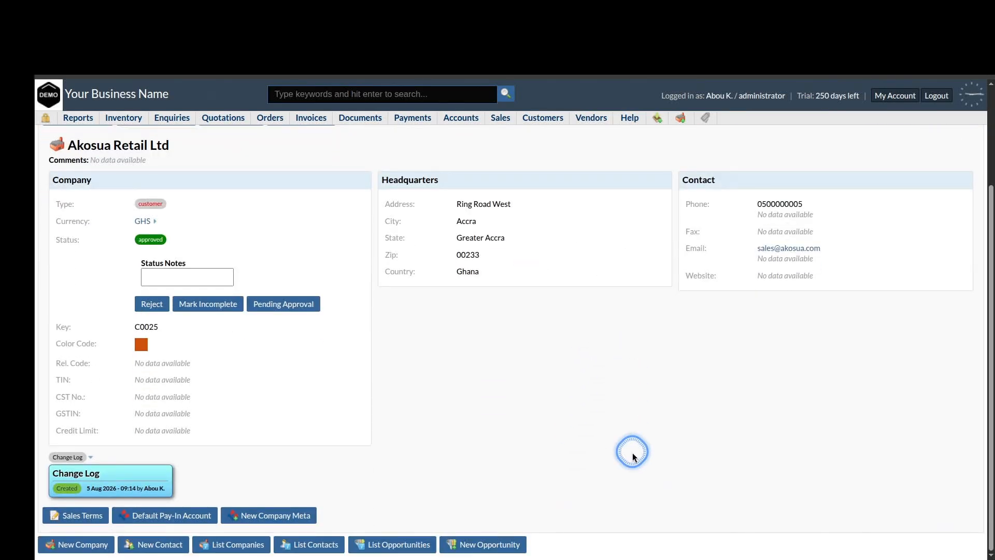
{"action": "scroll", "coordinate": [632, 453], "scroll_direction": "up", "scroll_amount": 3}
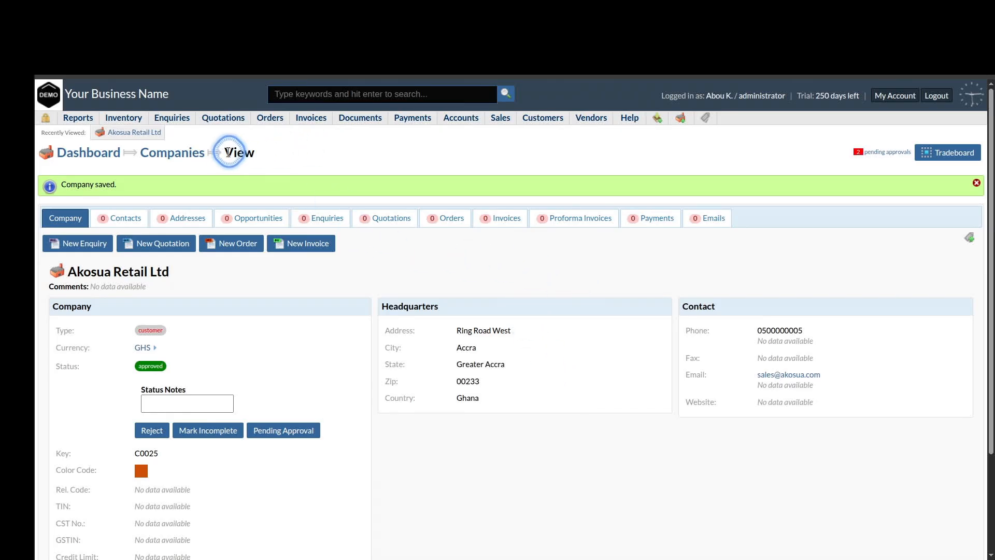
Create a sales-type enquiry for Akosua Retail Ltd in Ghana Cedi and submit it
{"action": "mouse_move", "coordinate": [178, 121]}
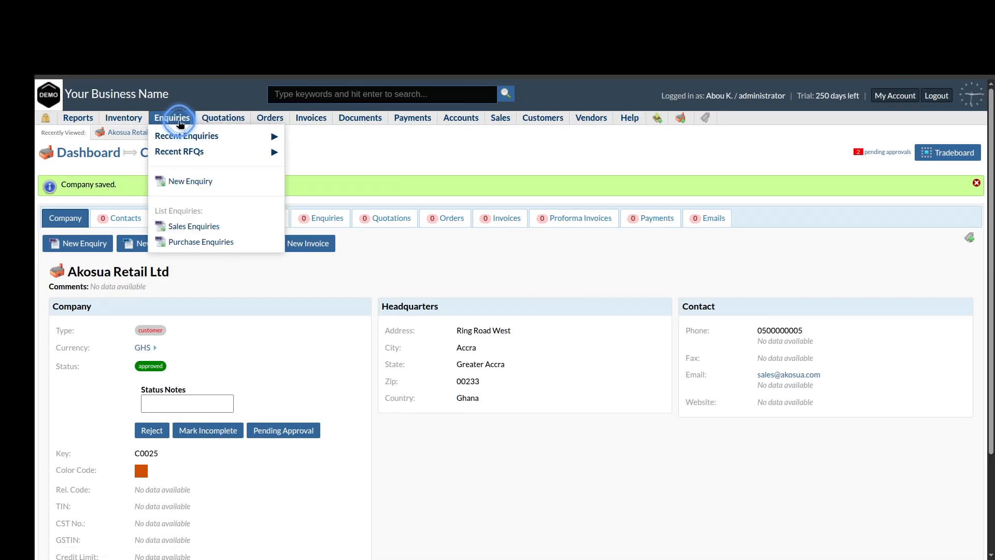
{"action": "left_click", "coordinate": [209, 186]}
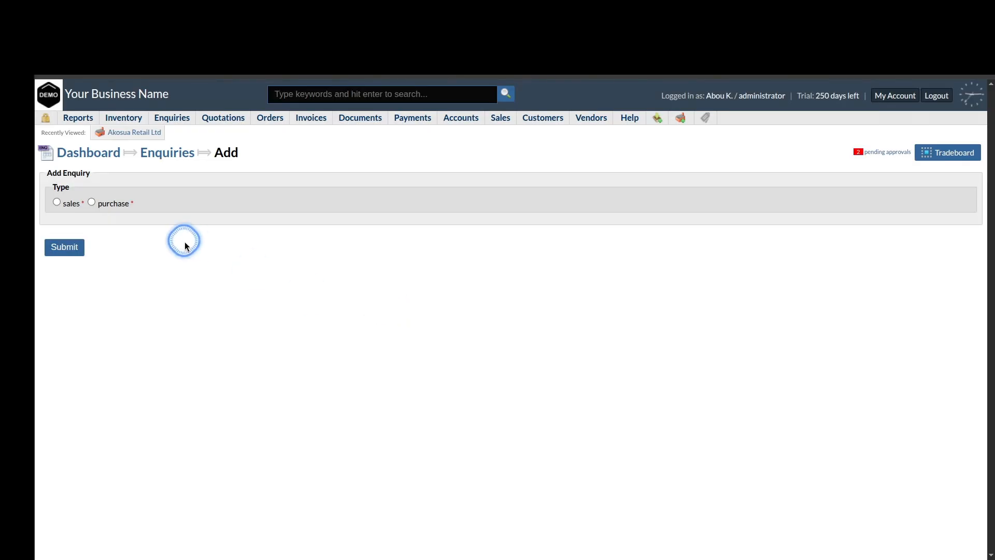
{"action": "left_click", "coordinate": [73, 211]}
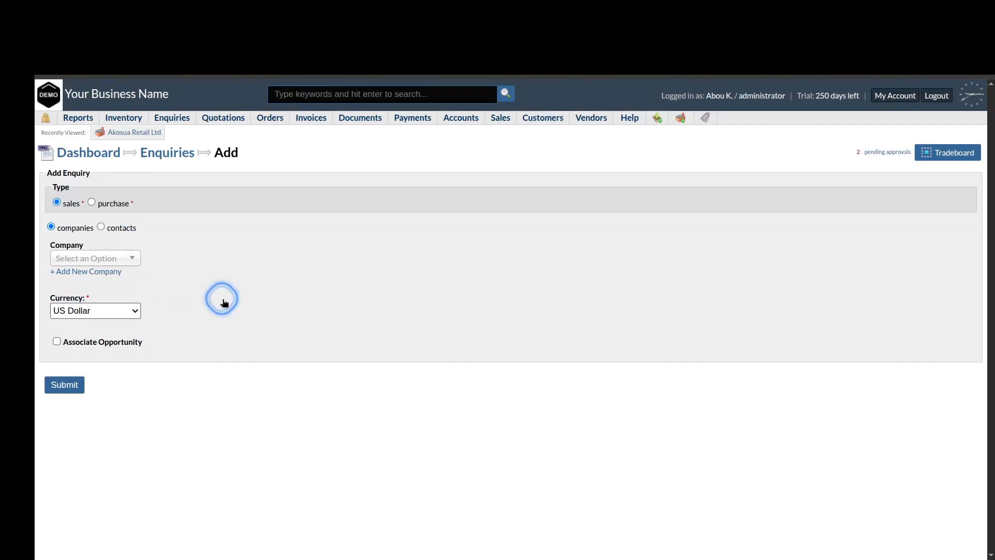
{"action": "left_click", "coordinate": [119, 258]}
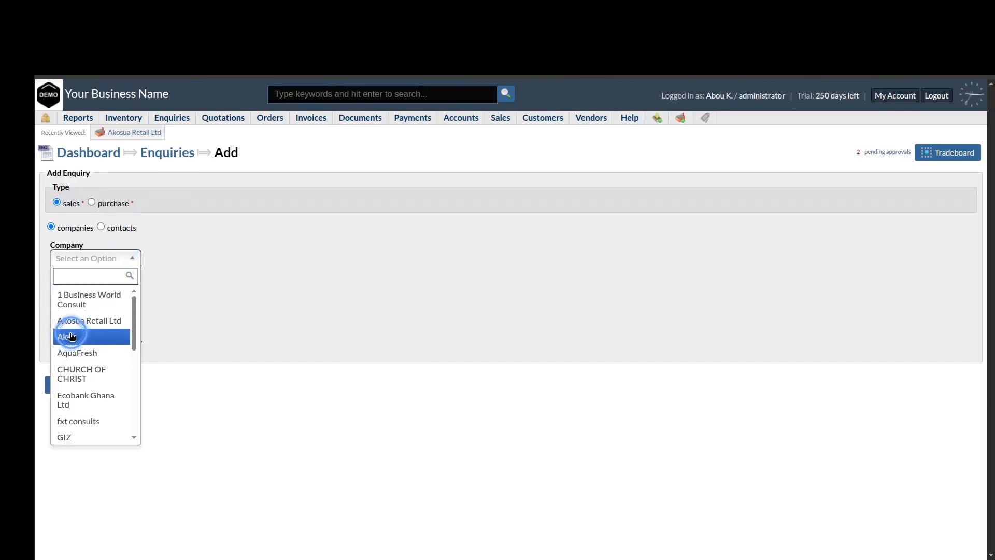
{"action": "left_click", "coordinate": [100, 324]}
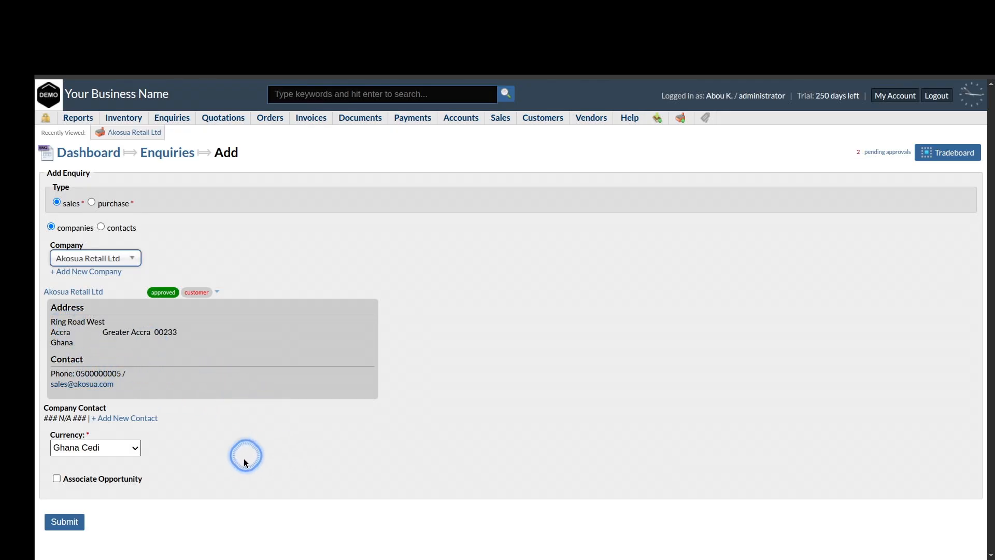
{"action": "left_click", "coordinate": [73, 523]}
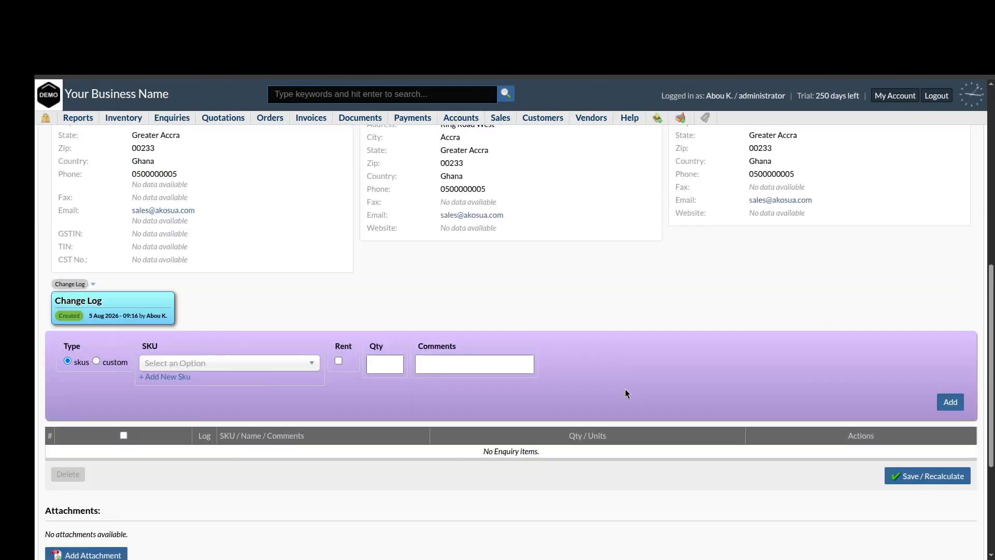
Add 20 Aluminium Cooking Pot 24cm (CW0001) as an enquiry line
{"action": "scroll", "coordinate": [625, 389], "scroll_direction": "down", "scroll_amount": 4}
{"action": "scroll", "coordinate": [625, 389], "scroll_direction": "up", "scroll_amount": 2}
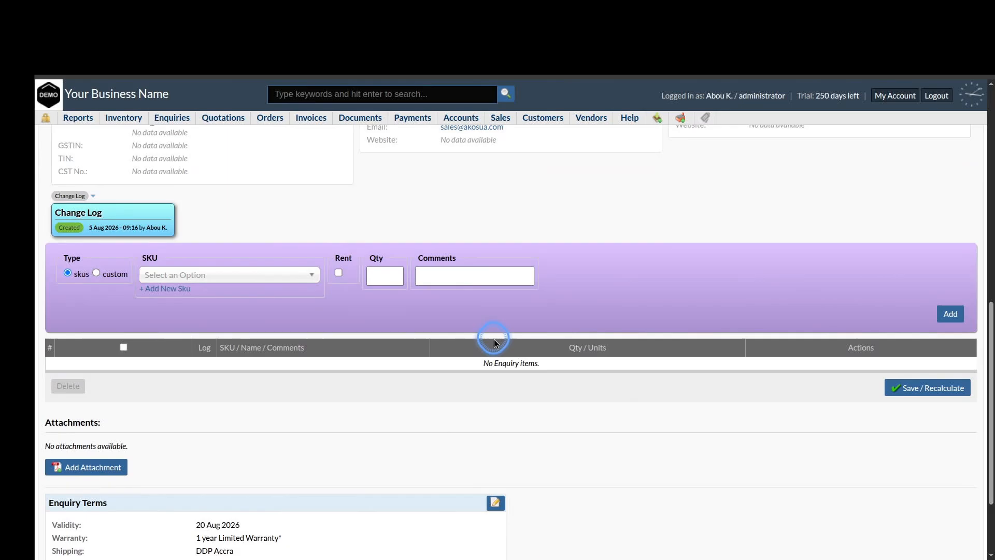
{"action": "left_click", "coordinate": [263, 274]}
{"action": "type", "text": "Cook"}
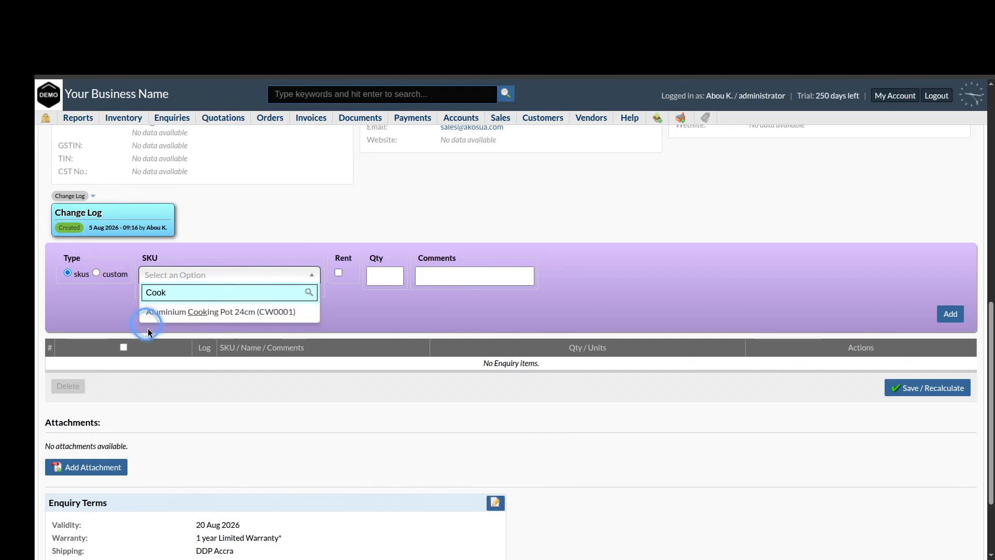
{"action": "left_click", "coordinate": [242, 313]}
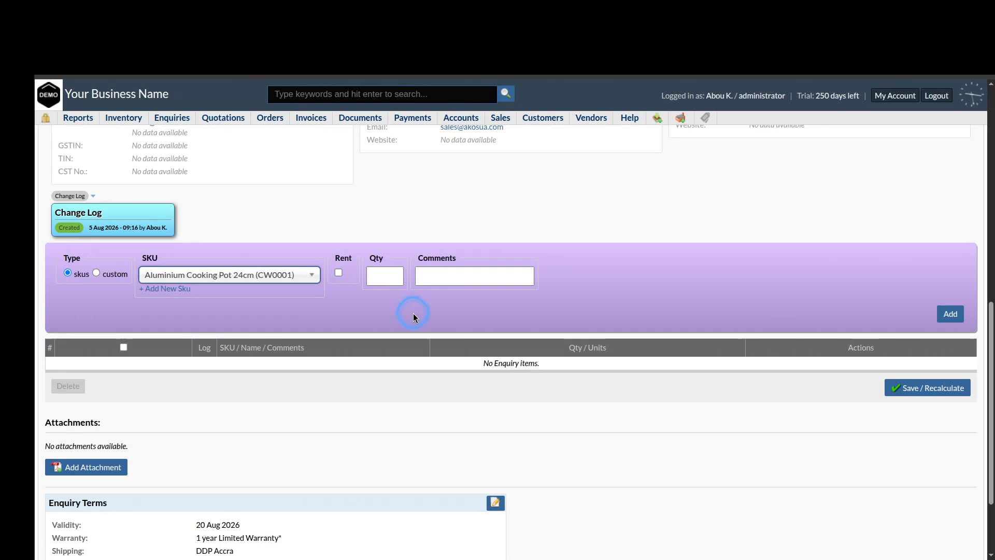
{"action": "left_click", "coordinate": [384, 275]}
{"action": "type", "text": "20"}
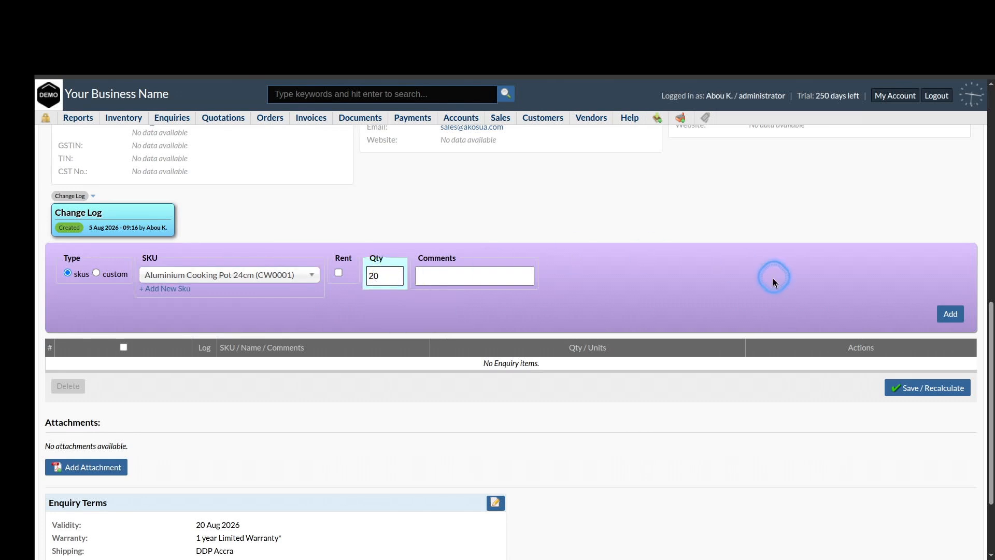
{"action": "left_click", "coordinate": [952, 313]}
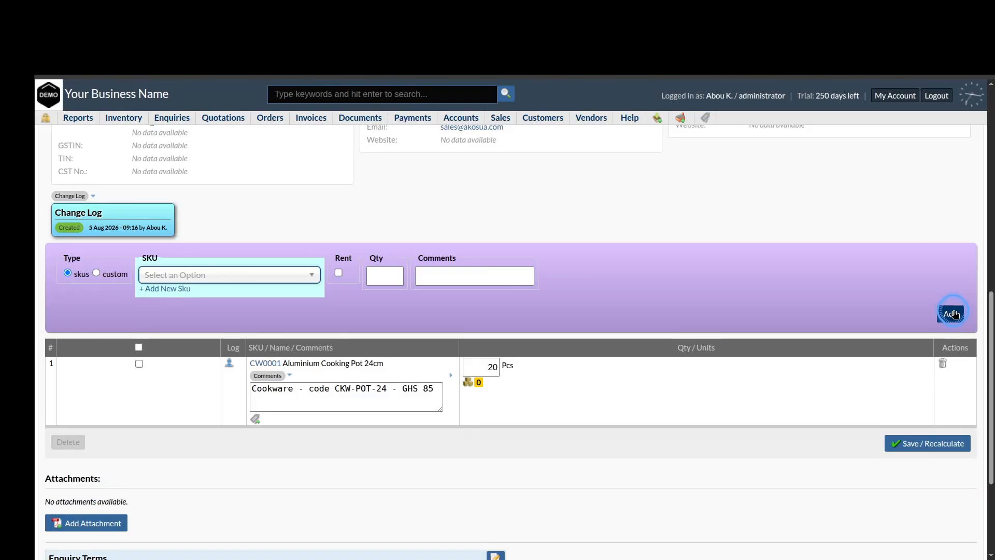
Add 10 Non-Stick Frying Pan 28cm (CW0002) as a second enquiry line
{"action": "left_click", "coordinate": [227, 280]}
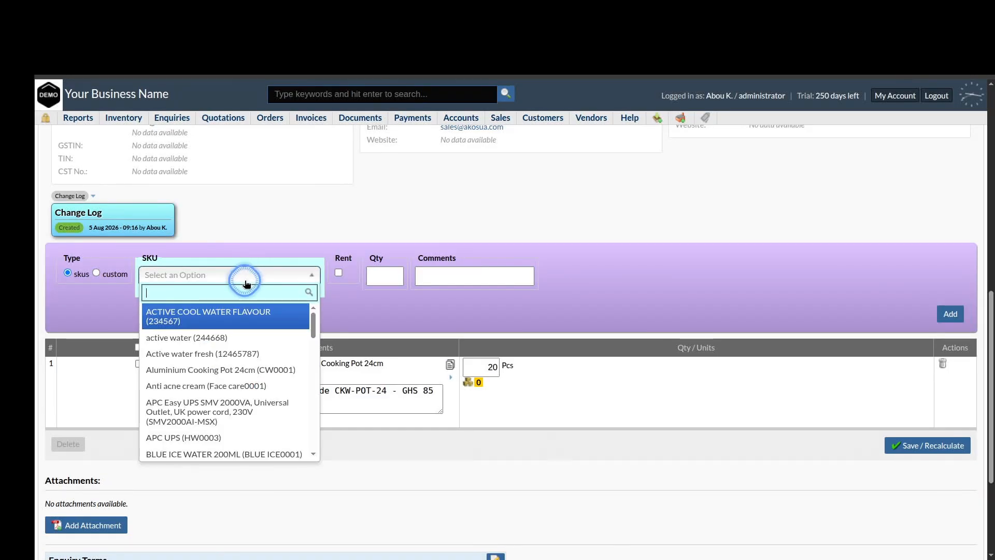
{"action": "type", "text": "fryi"}
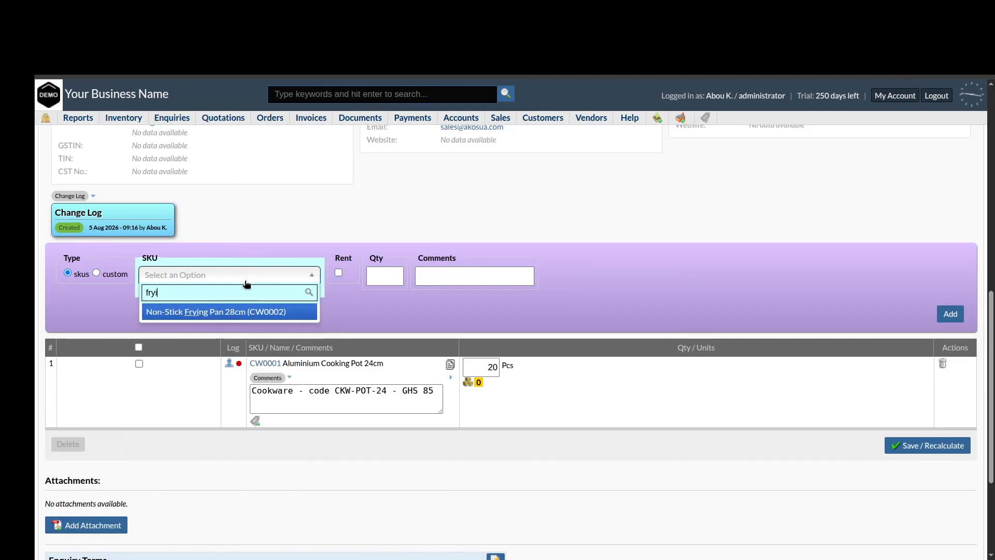
{"action": "left_click", "coordinate": [200, 312]}
{"action": "left_click", "coordinate": [388, 275]}
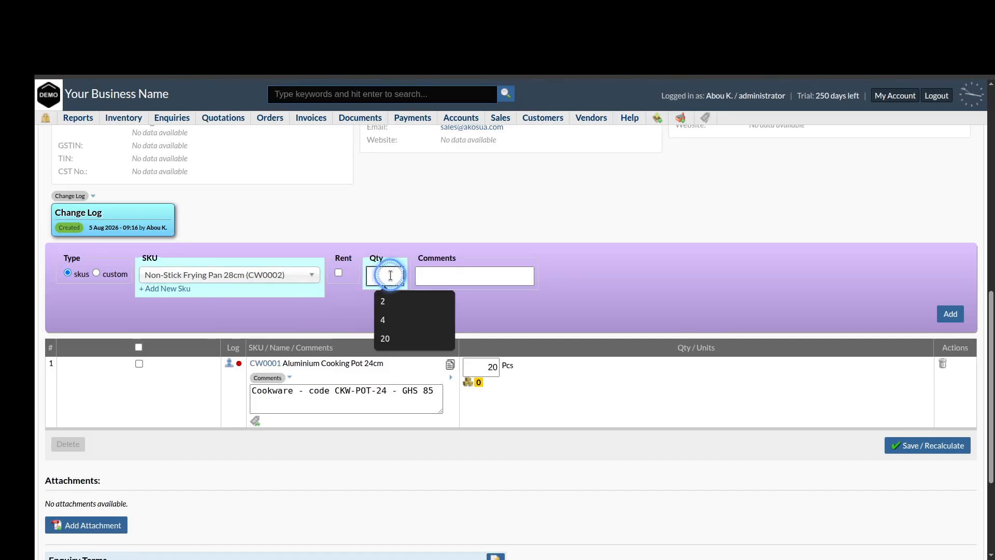
{"action": "type", "text": "10"}
{"action": "left_click", "coordinate": [951, 313]}
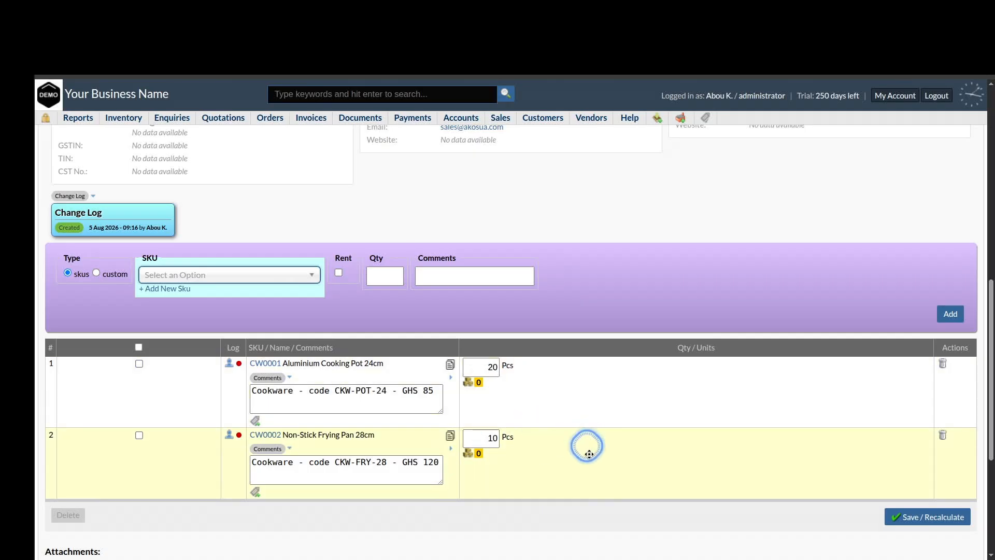
{"action": "scroll", "coordinate": [624, 526], "scroll_direction": "down", "scroll_amount": 5}
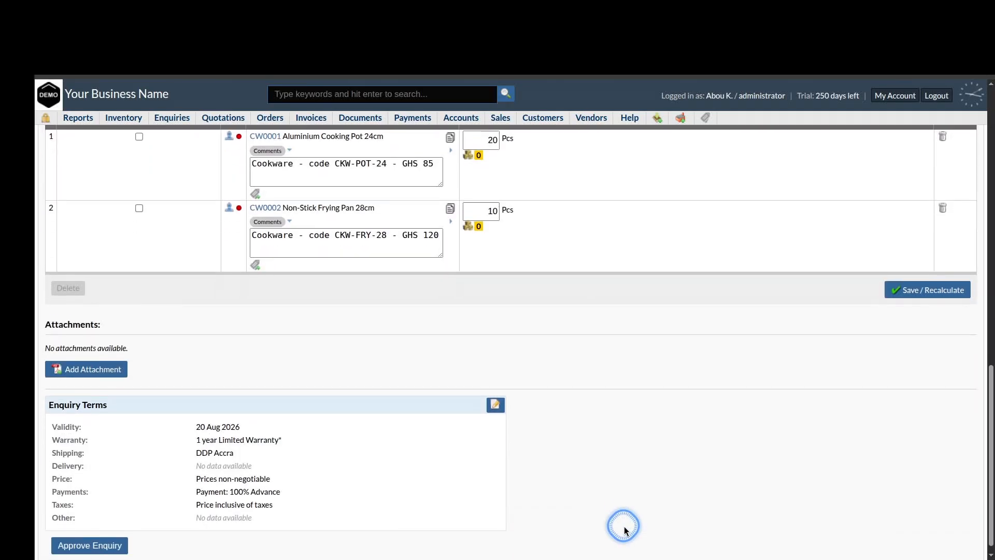
{"action": "scroll", "coordinate": [624, 527], "scroll_direction": "up", "scroll_amount": 4}
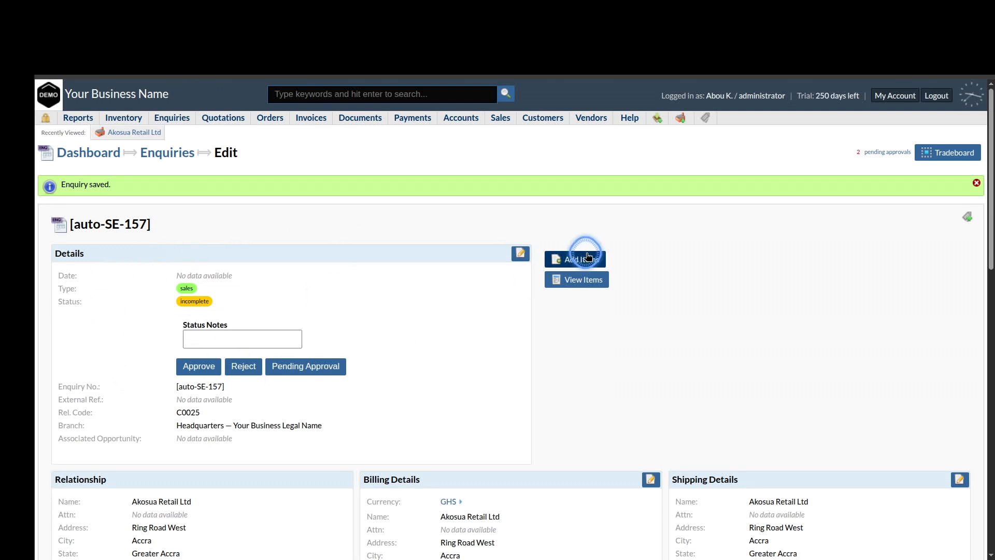
Set the enquiry's issue date to 2026-08-05 and leave Ext. Ref. No. empty
{"action": "left_click", "coordinate": [519, 254]}
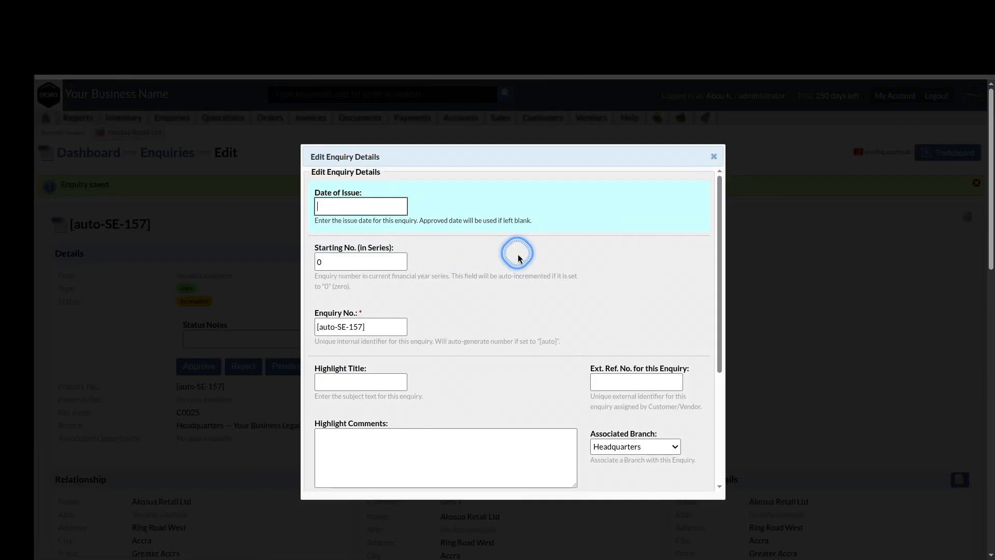
{"action": "left_click", "coordinate": [385, 206]}
{"action": "left_click", "coordinate": [369, 279]}
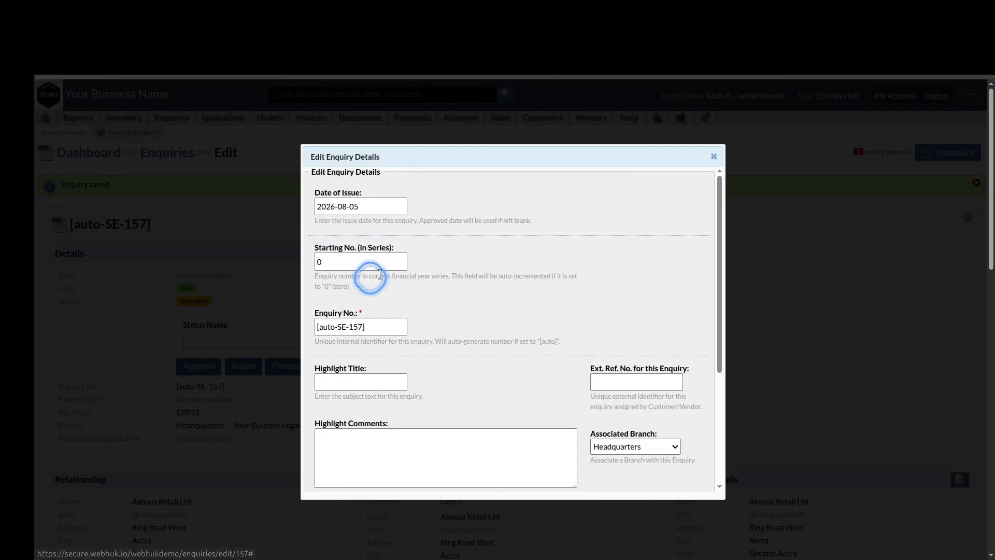
{"action": "scroll", "coordinate": [540, 325], "scroll_direction": "down", "scroll_amount": 1}
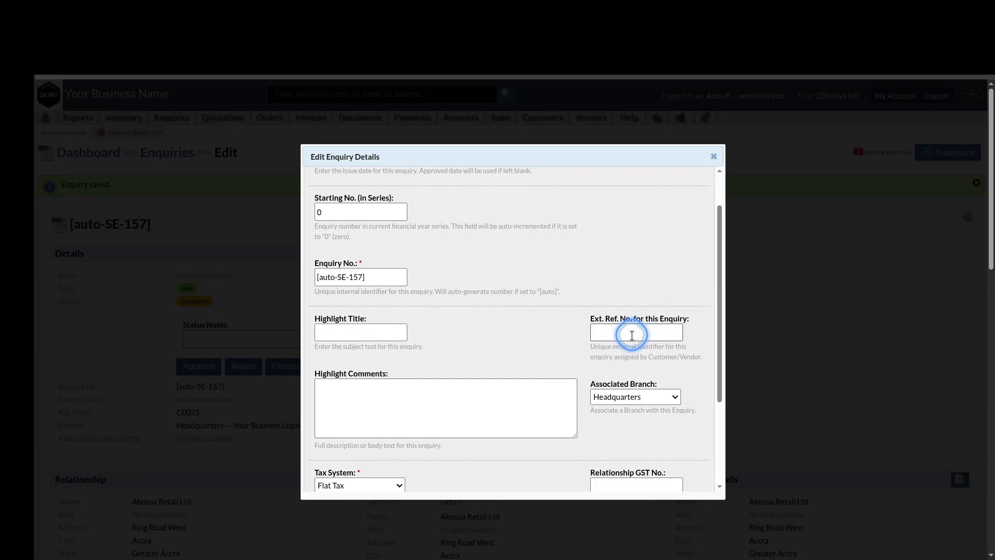
{"action": "left_click", "coordinate": [632, 336]}
{"action": "type", "text": "enq0012"}
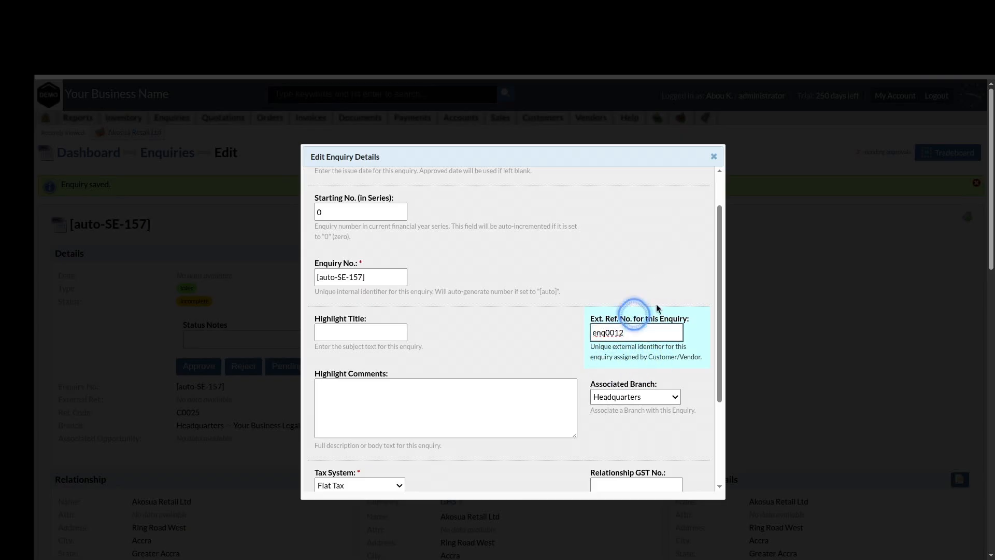
{"action": "left_click", "coordinate": [569, 327]}
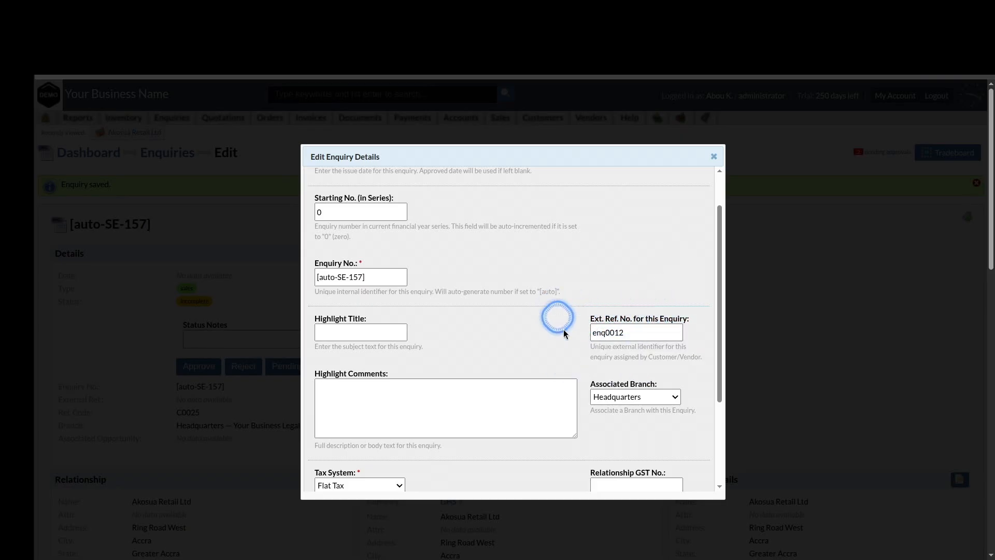
{"action": "left_click_drag", "start_coordinate": [628, 330], "coordinate": [556, 326]}
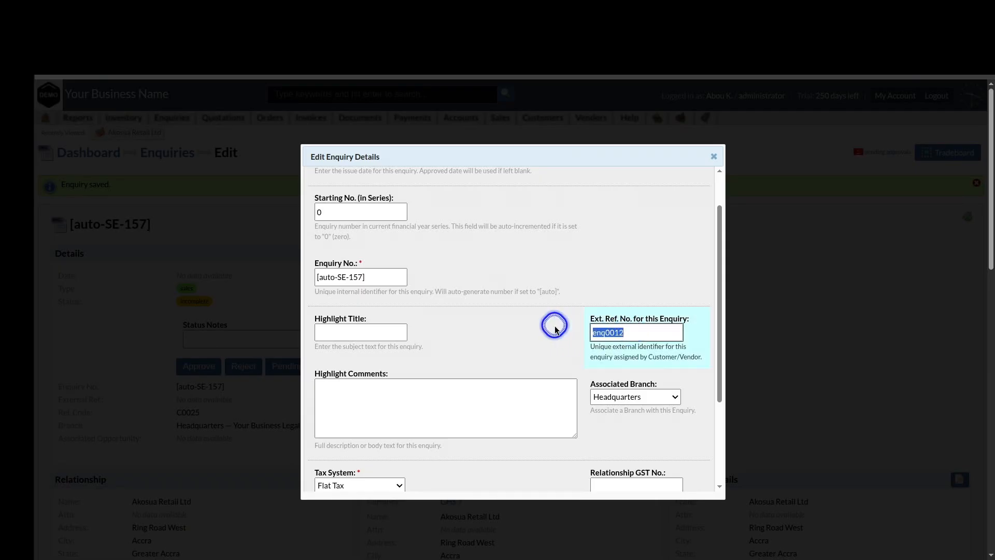
{"action": "key", "text": "BackSpace"}
Assign the enquiry to the Accra Head Office branch and save the details
{"action": "scroll", "coordinate": [555, 325], "scroll_direction": "down", "scroll_amount": 3}
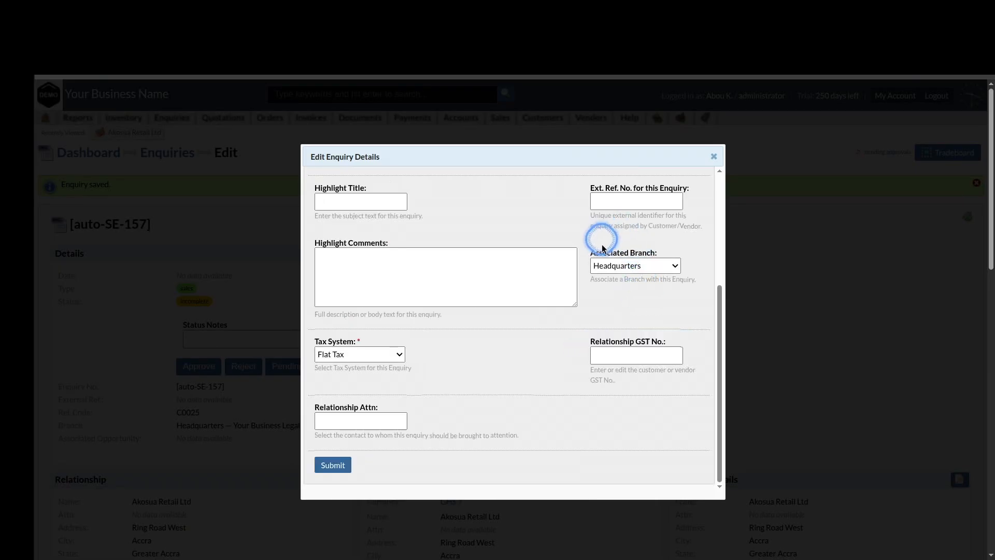
{"action": "left_click", "coordinate": [637, 269]}
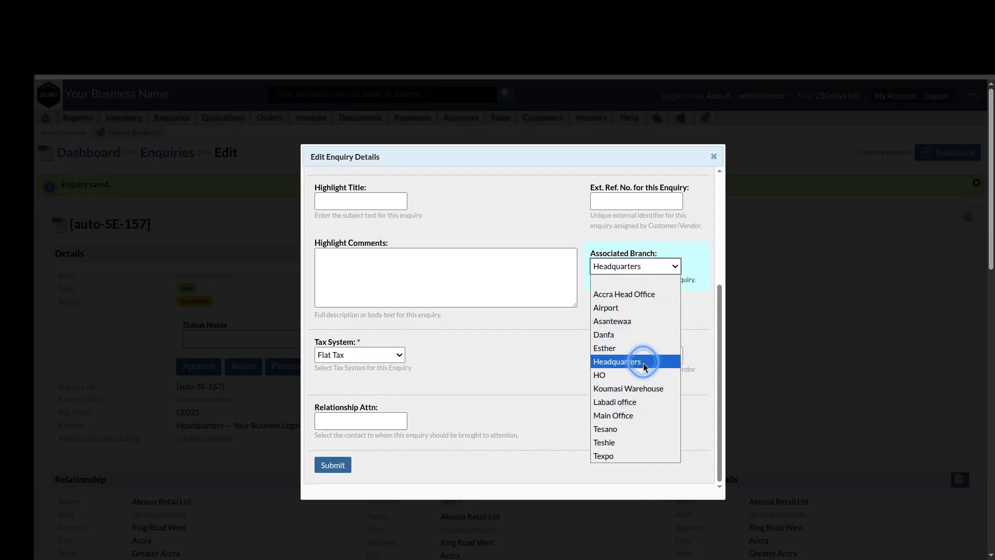
{"action": "left_click", "coordinate": [644, 295]}
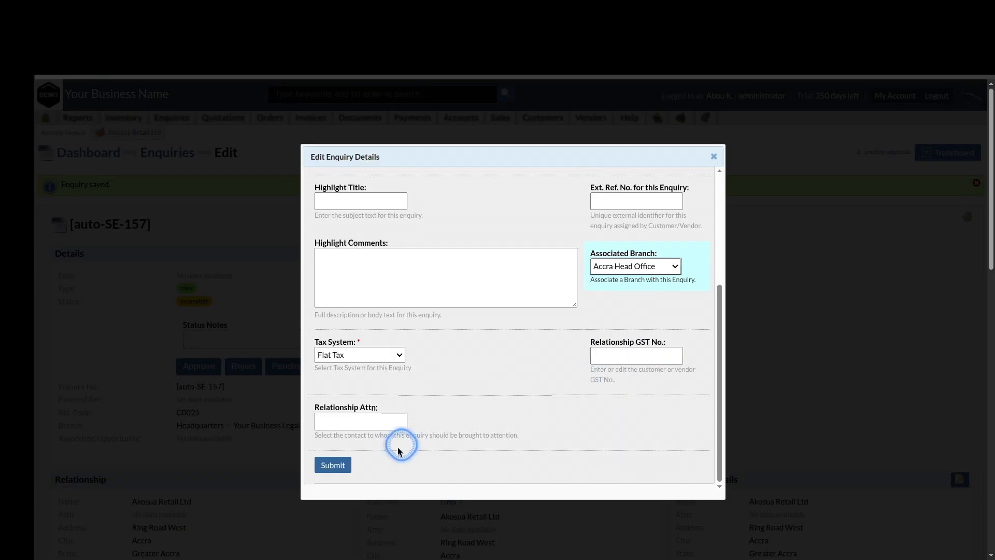
{"action": "left_click", "coordinate": [335, 466]}
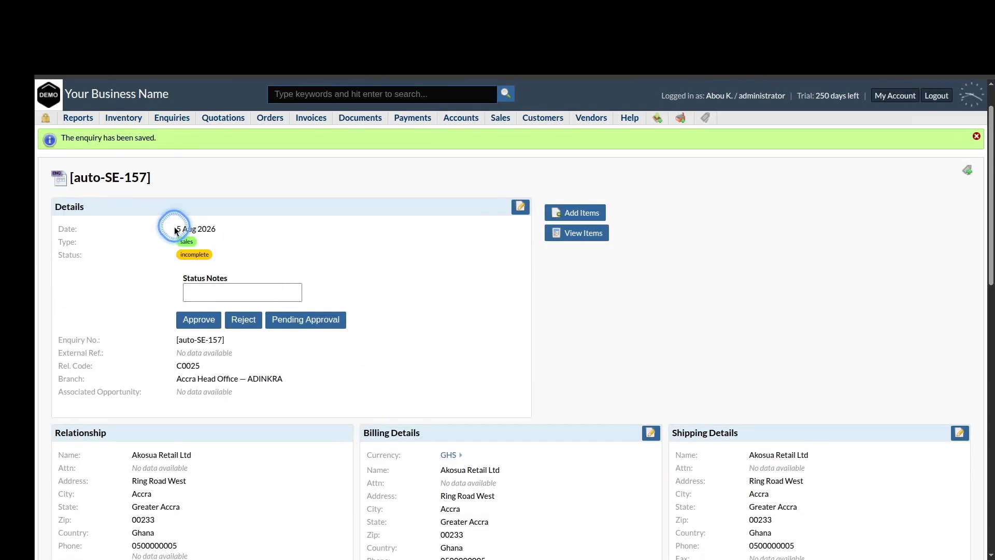
Review the saved issue date and branch, then approve enquiry SE-00060/26-27
{"action": "left_click_drag", "start_coordinate": [174, 231], "coordinate": [256, 233]}
{"action": "left_click_drag", "start_coordinate": [306, 377], "coordinate": [174, 377]}
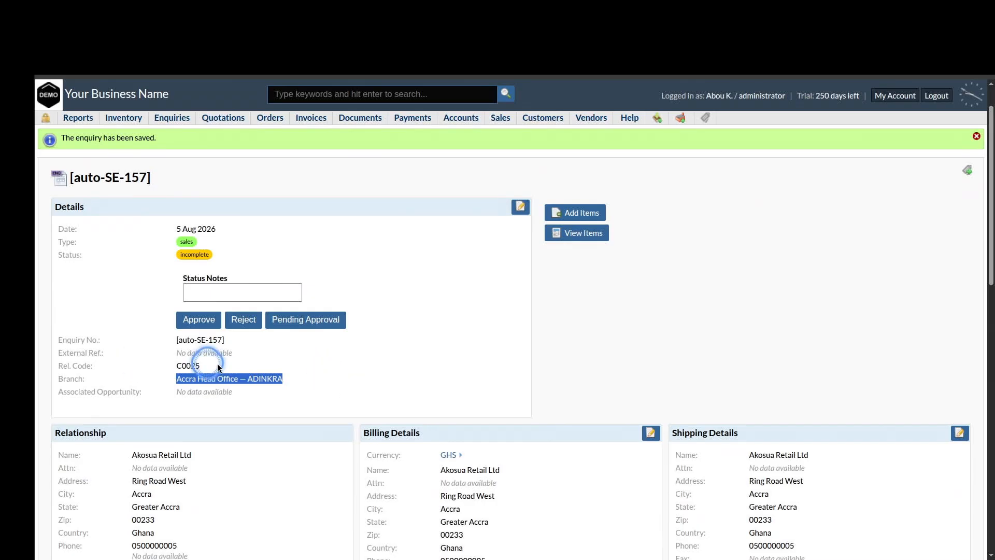
{"action": "scroll", "coordinate": [469, 365], "scroll_direction": "down", "scroll_amount": 10}
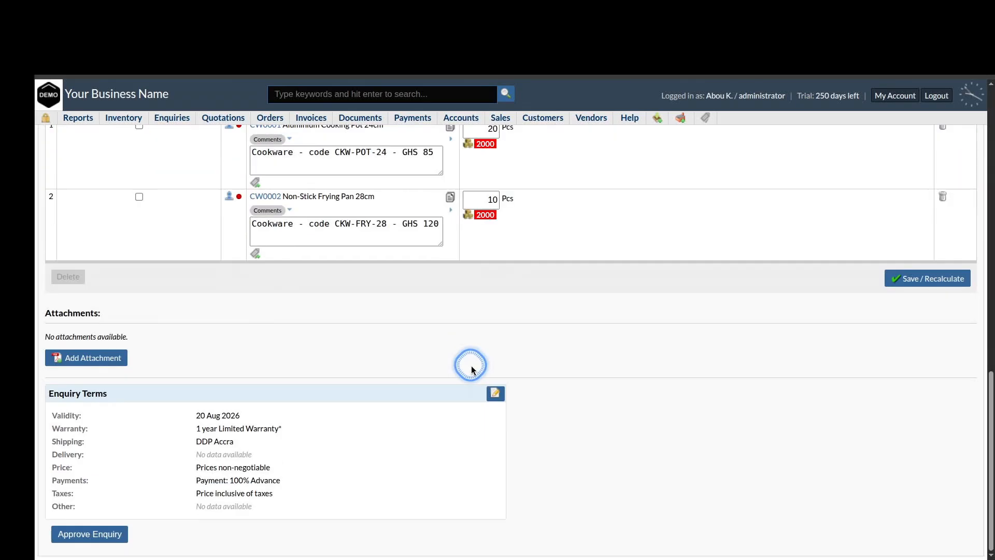
{"action": "left_click", "coordinate": [94, 535]}
Generate a quotation from the approved enquiry and confirm it
{"action": "left_click", "coordinate": [601, 332]}
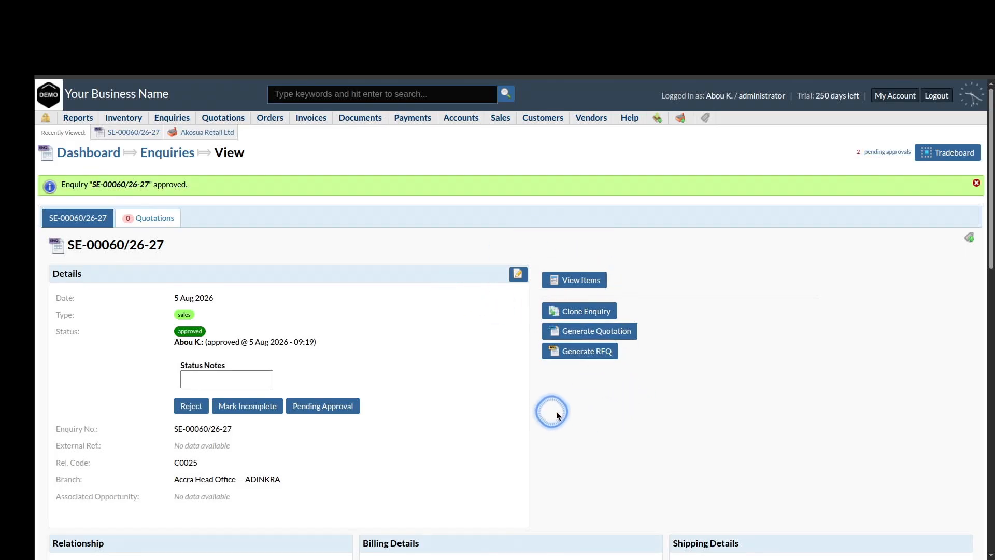
{"action": "left_click", "coordinate": [577, 332]}
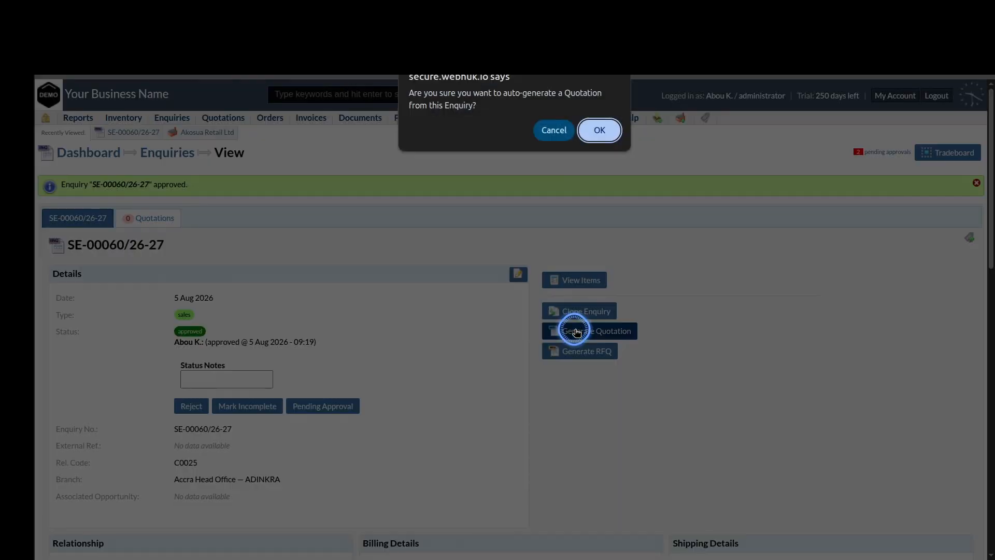
{"action": "left_click", "coordinate": [602, 131]}
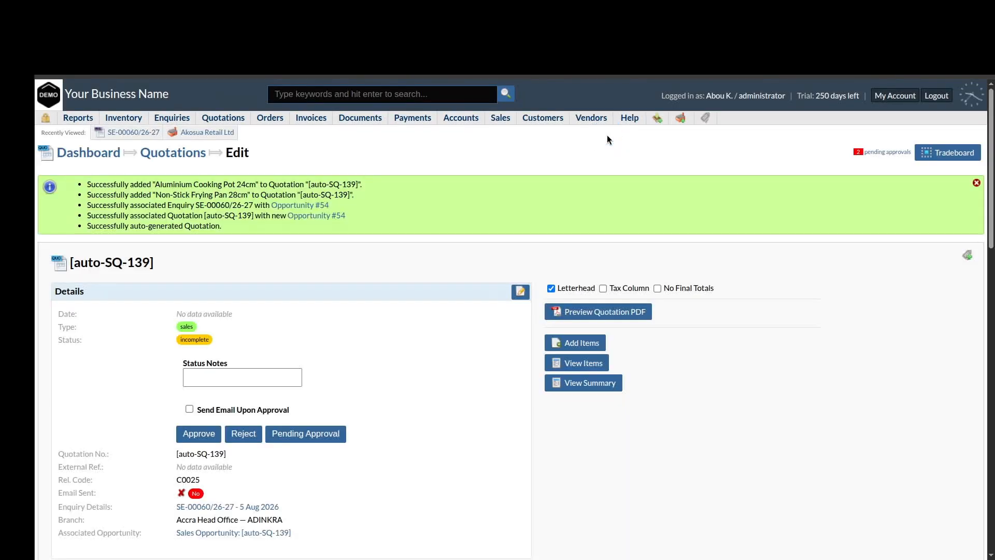
Override shipping from 38.00 to 0 on both quotation lines and recalculate to ₵3,190.00
{"action": "scroll", "coordinate": [641, 499], "scroll_direction": "down", "scroll_amount": 15}
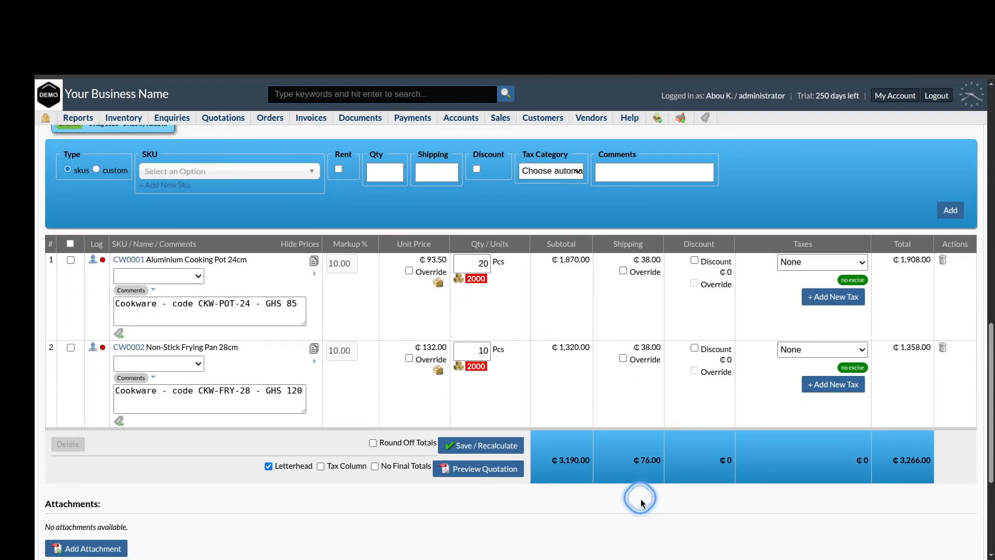
{"action": "scroll", "coordinate": [642, 502], "scroll_direction": "up", "scroll_amount": 1}
{"action": "scroll", "coordinate": [641, 502], "scroll_direction": "up", "scroll_amount": 1}
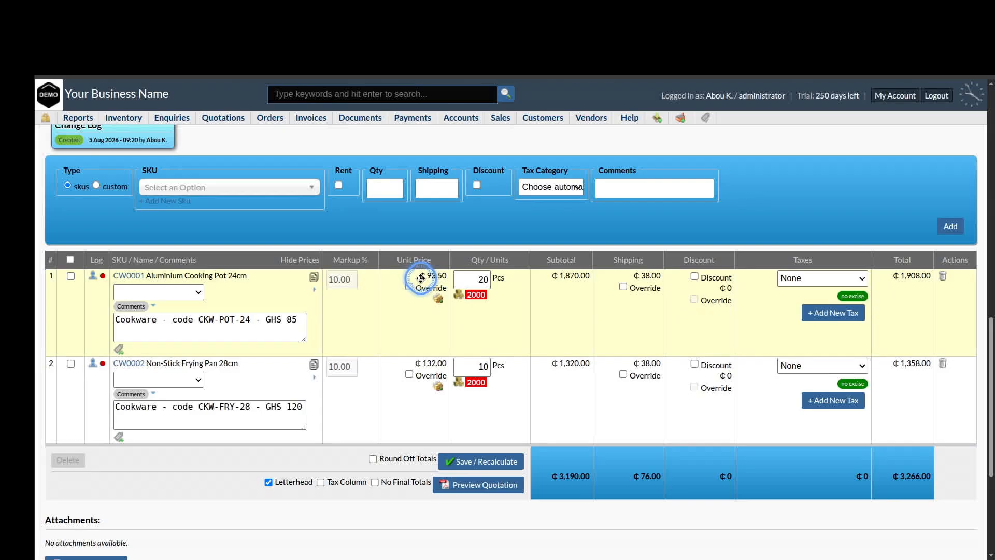
{"action": "scroll", "coordinate": [543, 275], "scroll_direction": "up", "scroll_amount": 1}
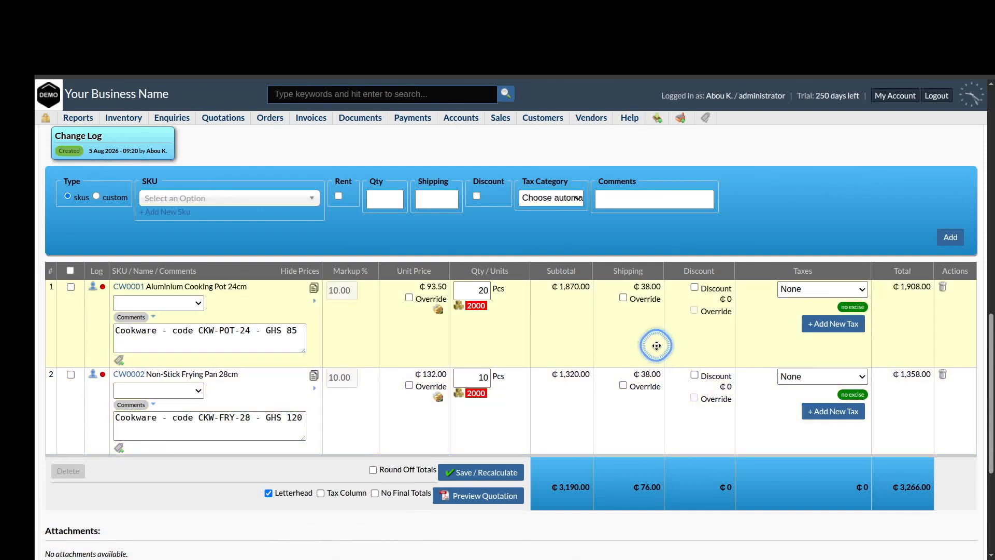
{"action": "left_click", "coordinate": [623, 298]}
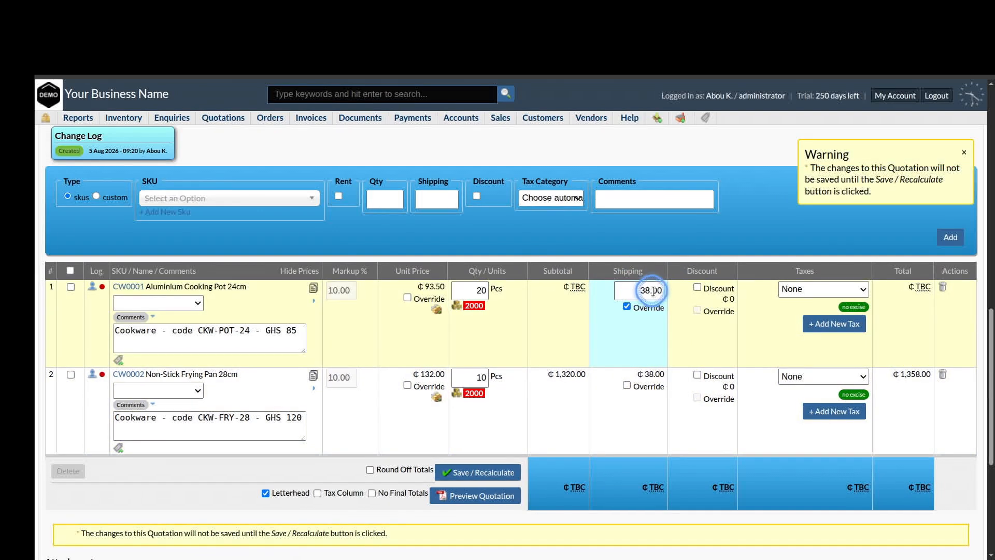
{"action": "left_click_drag", "start_coordinate": [638, 290], "coordinate": [678, 290]}
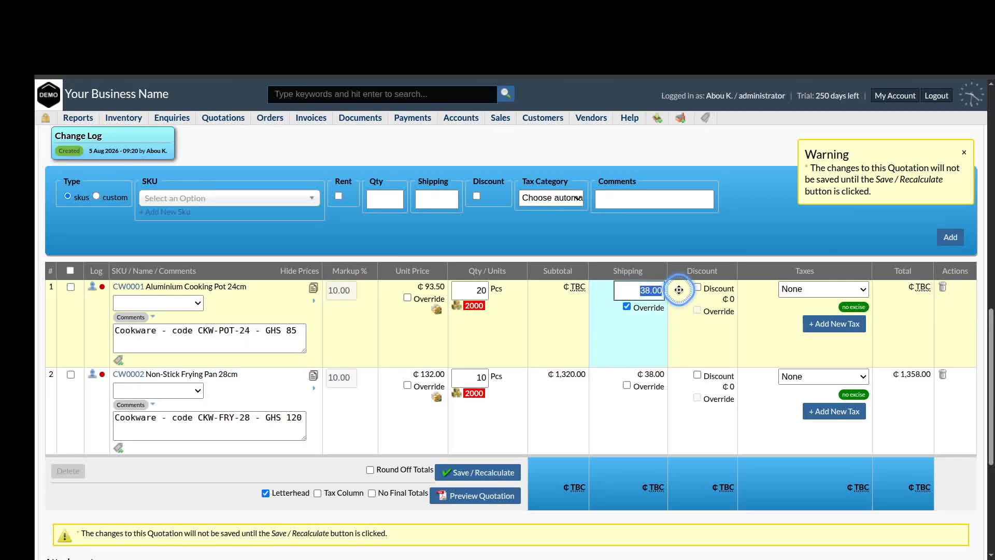
{"action": "left_click", "coordinate": [628, 386]}
{"action": "left_click_drag", "start_coordinate": [641, 378], "coordinate": [686, 376]}
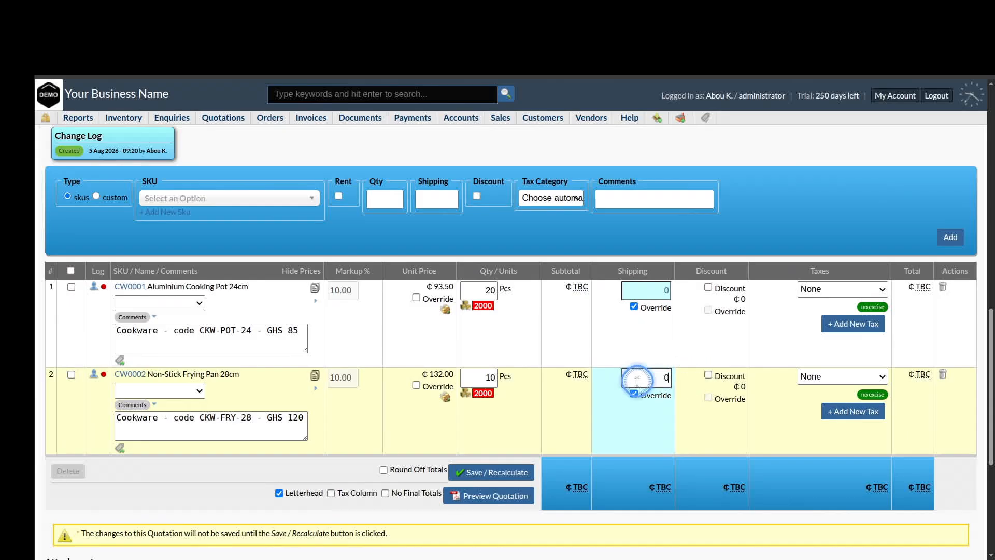
{"action": "left_click", "coordinate": [497, 261]}
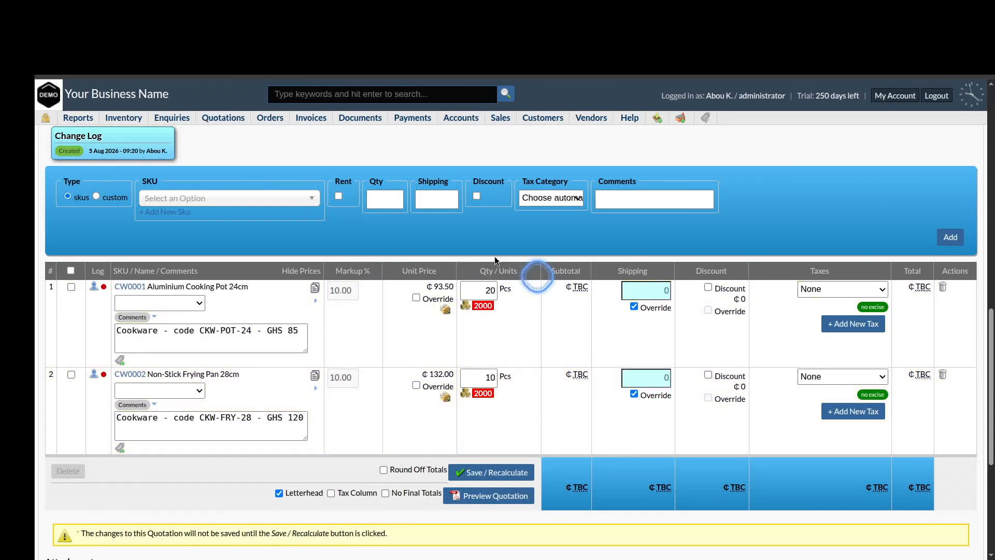
{"action": "left_click", "coordinate": [498, 473]}
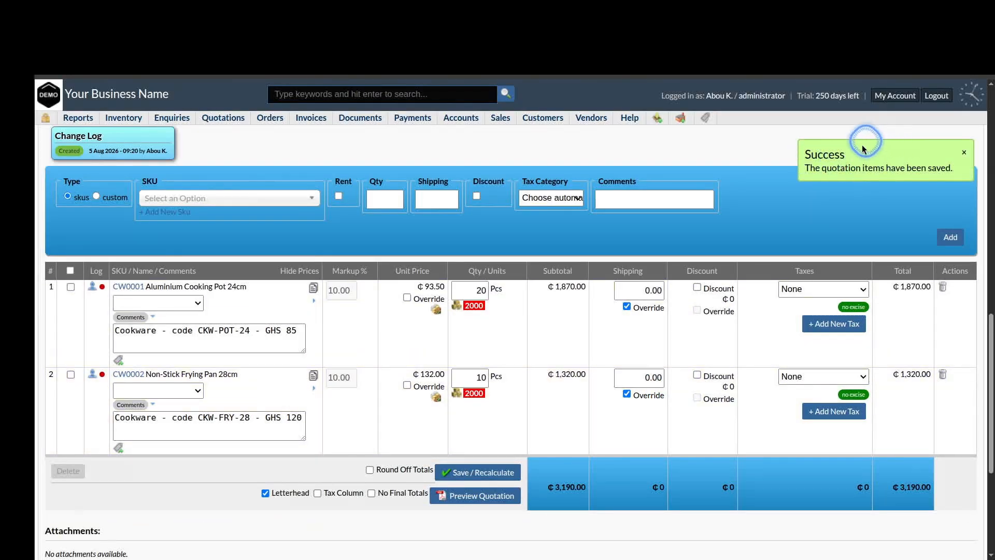
{"action": "left_click", "coordinate": [835, 167]}
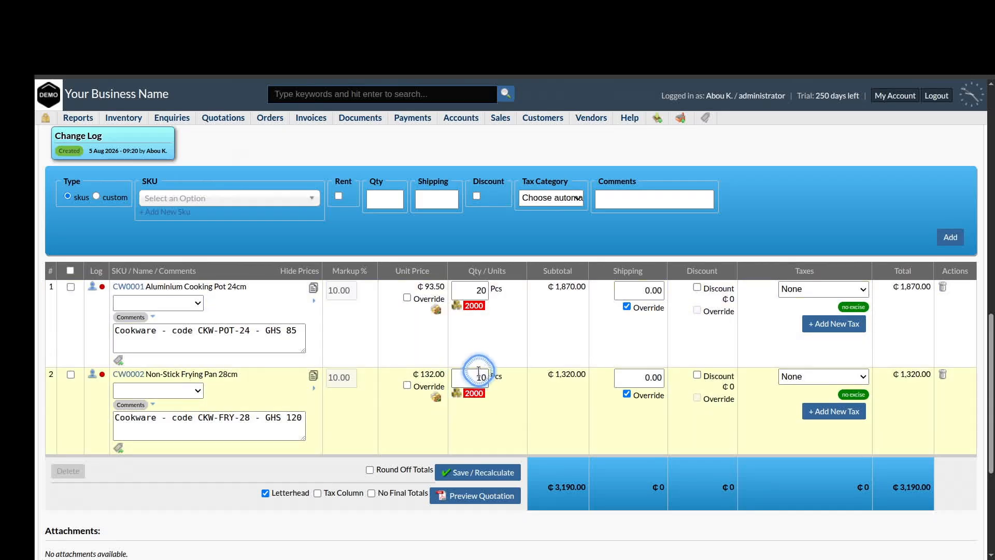
Generate the quotation's preview PDF and open the downloaded file
{"action": "scroll", "coordinate": [529, 430], "scroll_direction": "down", "scroll_amount": 4}
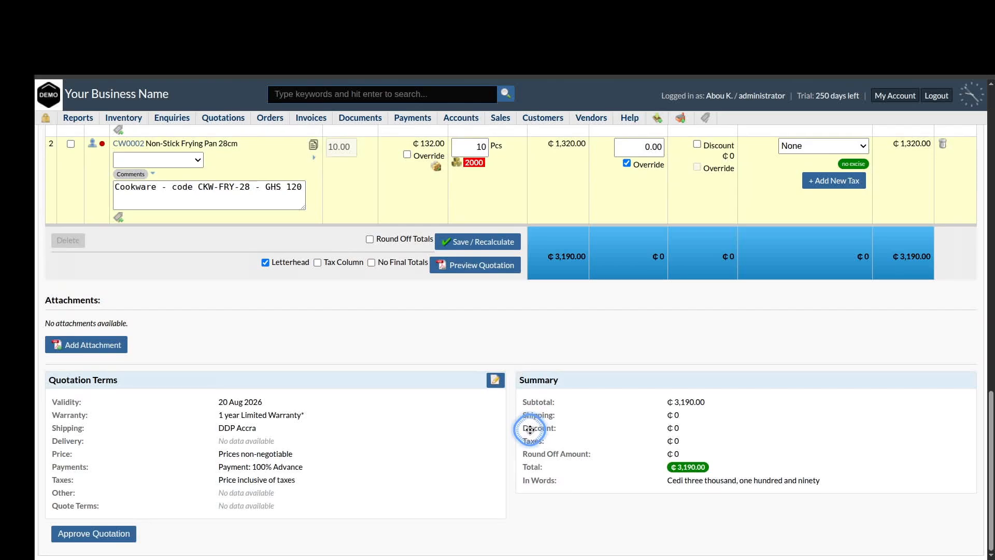
{"action": "scroll", "coordinate": [530, 429], "scroll_direction": "up", "scroll_amount": 5}
{"action": "scroll", "coordinate": [529, 429], "scroll_direction": "down", "scroll_amount": 3}
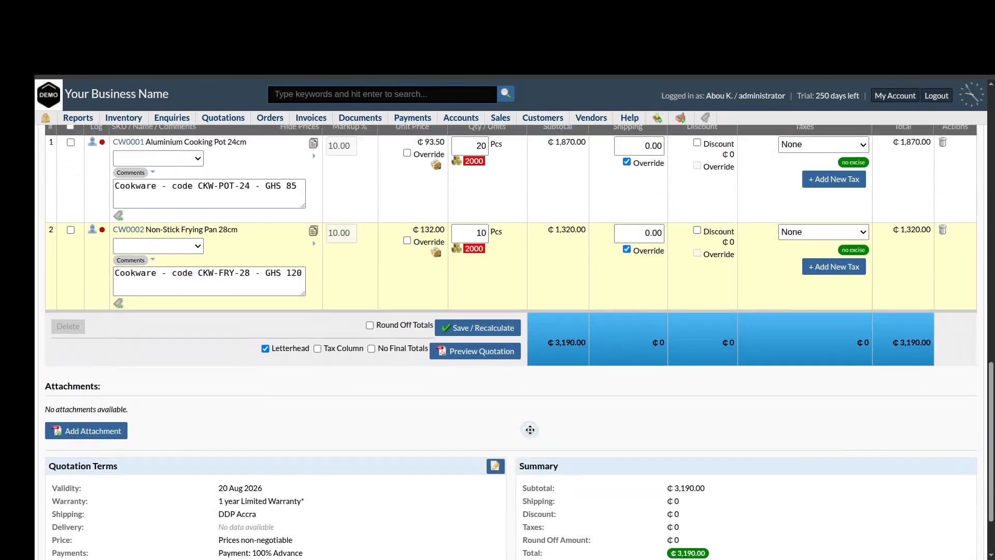
{"action": "left_click", "coordinate": [470, 354]}
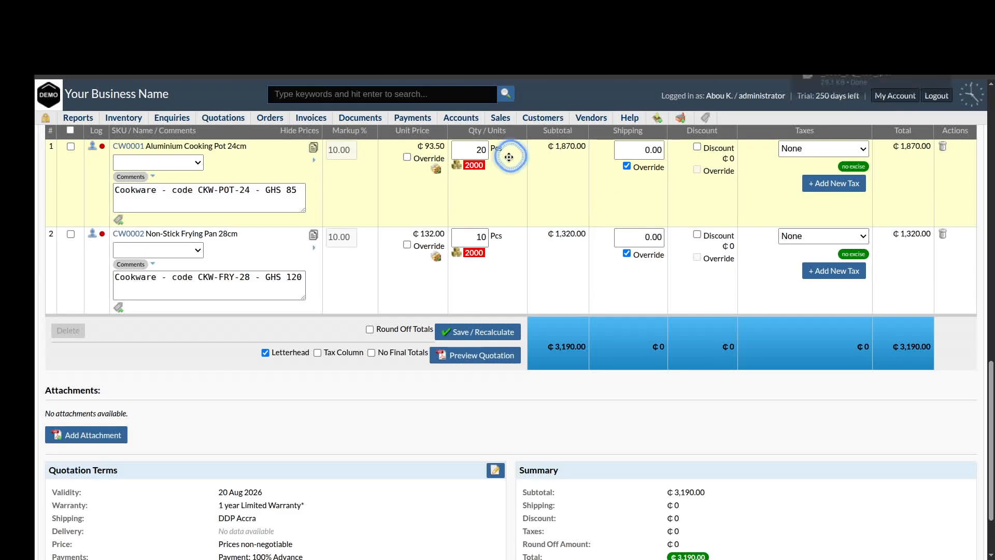
{"action": "left_click", "coordinate": [844, 81]}
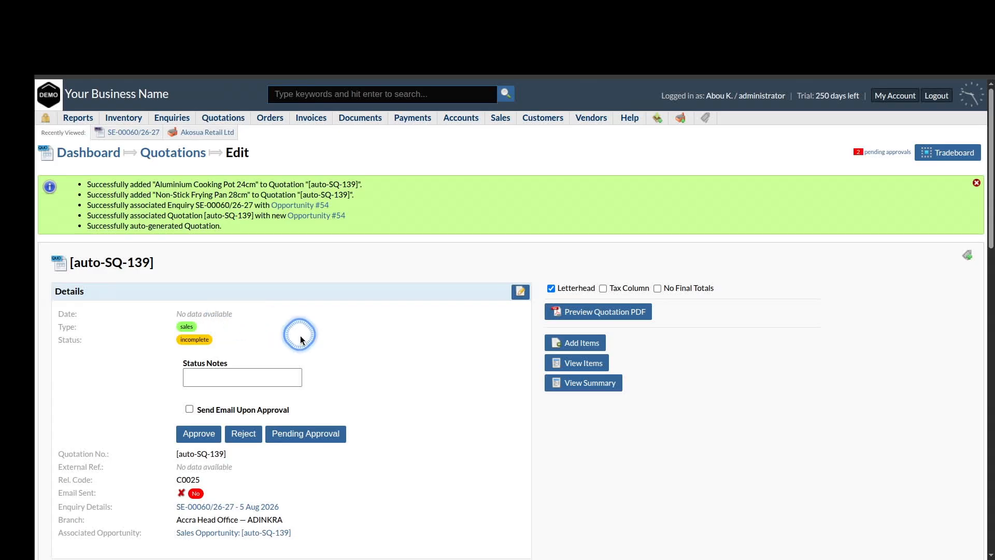
Resubmit the Edit Quotation Details dialog unchanged to save quotation auto-SQ-139
{"action": "scroll", "coordinate": [300, 335], "scroll_direction": "down", "scroll_amount": 1}
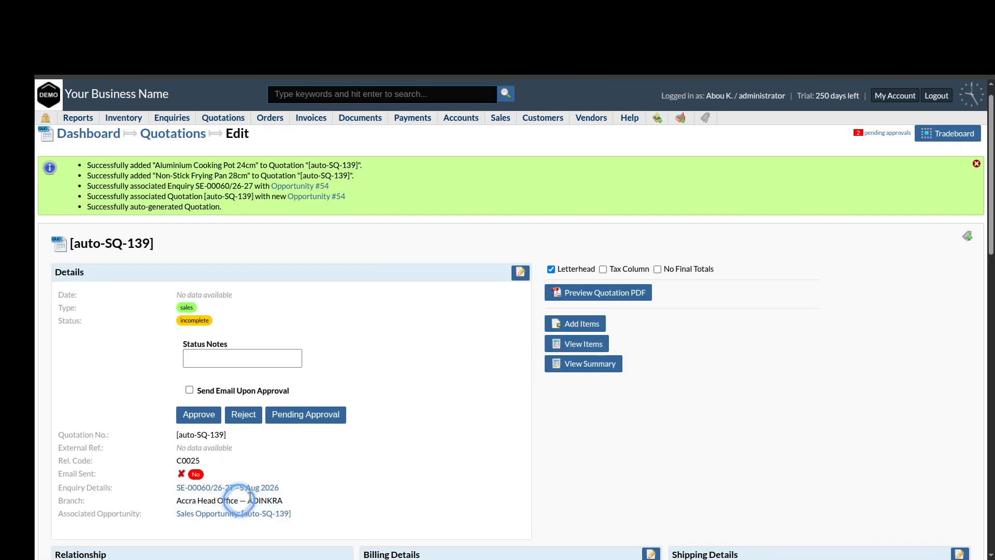
{"action": "left_click", "coordinate": [520, 272]}
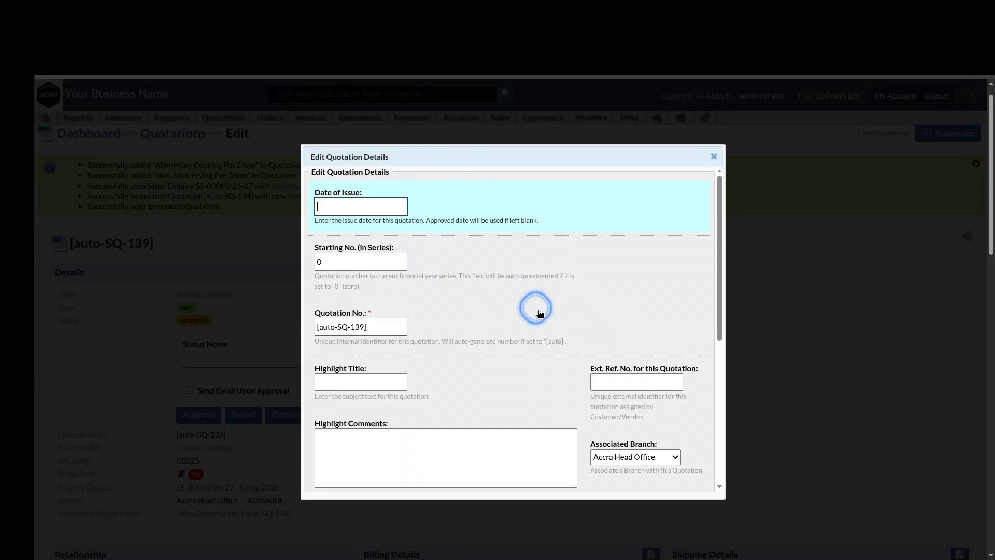
{"action": "scroll", "coordinate": [529, 347], "scroll_direction": "down", "scroll_amount": 5}
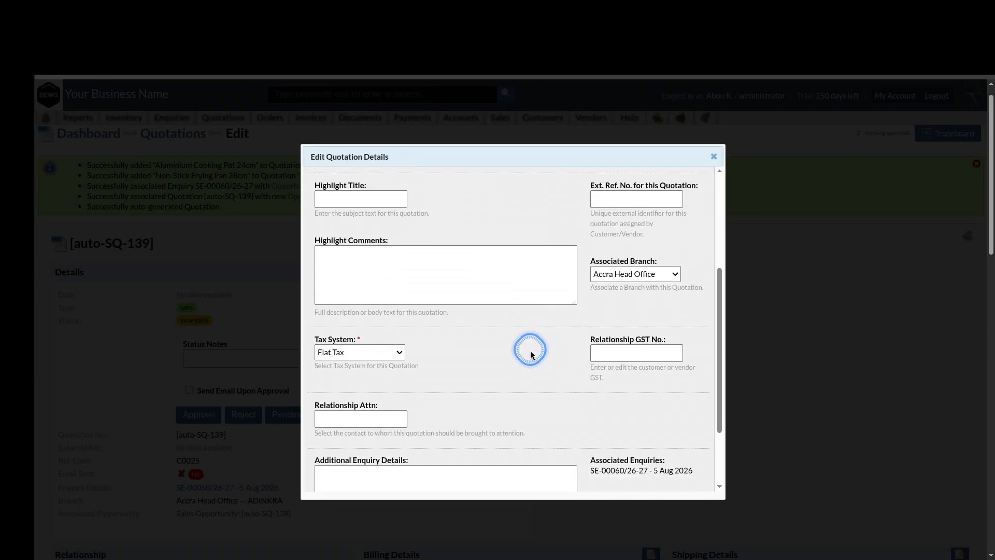
{"action": "scroll", "coordinate": [530, 351], "scroll_direction": "up", "scroll_amount": 5}
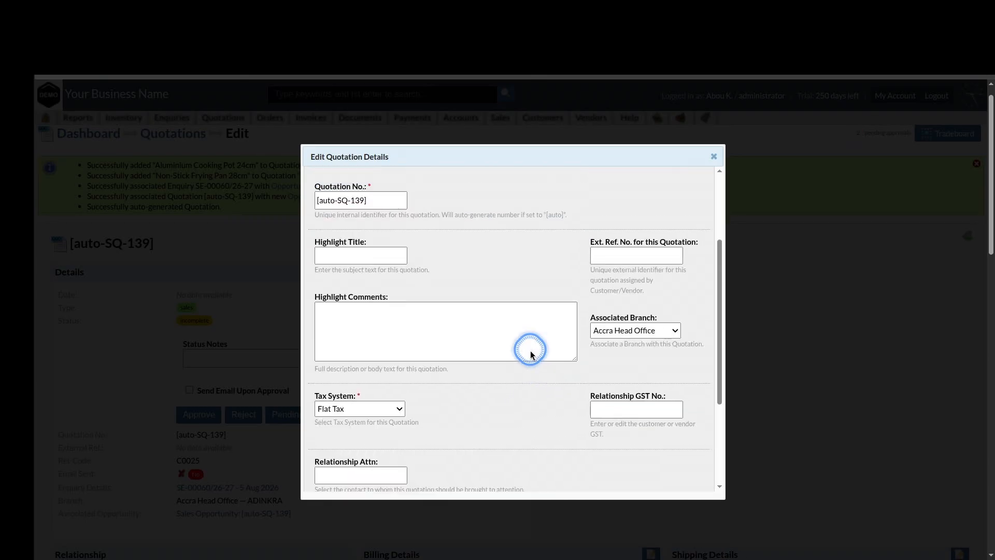
{"action": "scroll", "coordinate": [533, 351], "scroll_direction": "down", "scroll_amount": 5}
{"action": "left_click", "coordinate": [337, 469]}
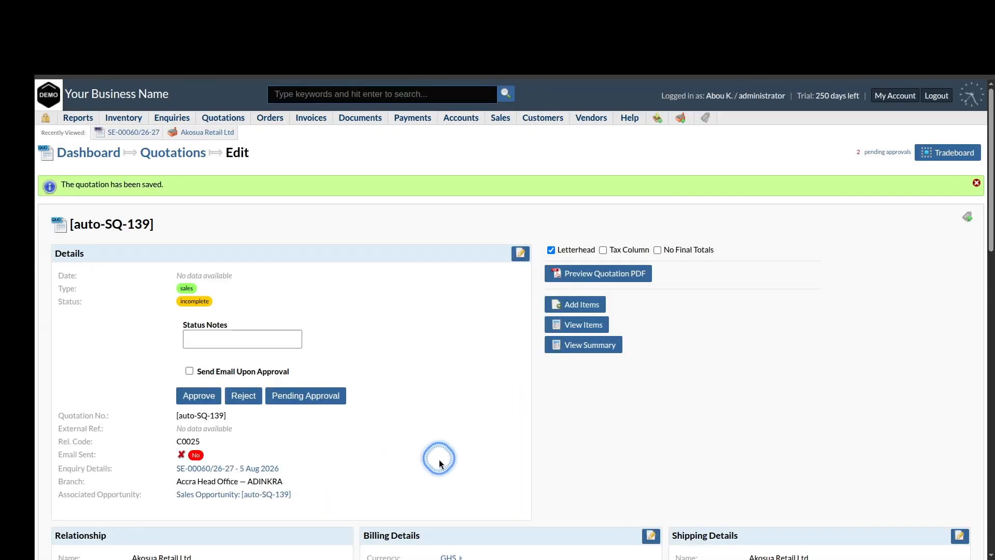
{"action": "scroll", "coordinate": [440, 460], "scroll_direction": "down", "scroll_amount": 10}
Approve the quotation as SQ-00047/26-27, check its 5 Aug 2026 date, and download its PDF
{"action": "left_click", "coordinate": [126, 538]}
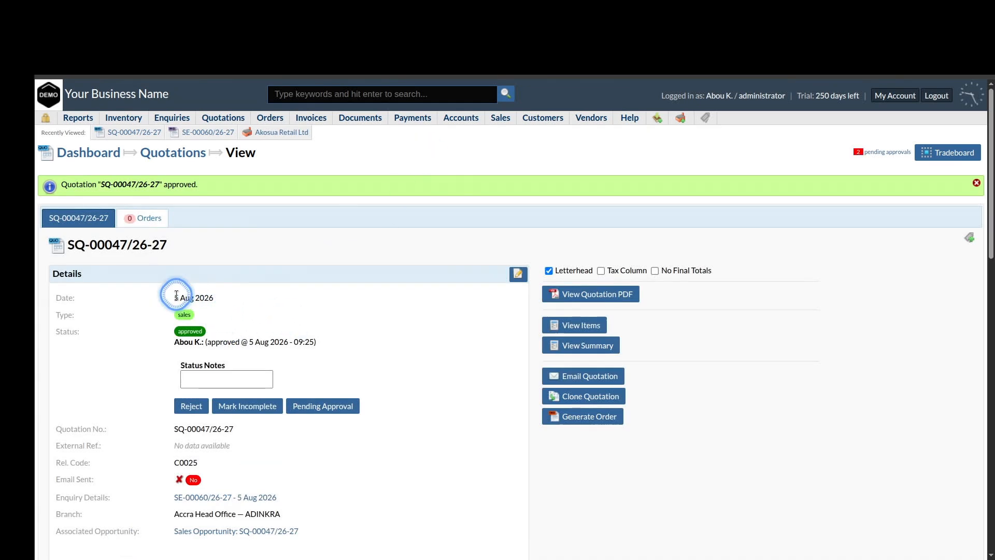
{"action": "left_click_drag", "start_coordinate": [173, 297], "coordinate": [223, 306]}
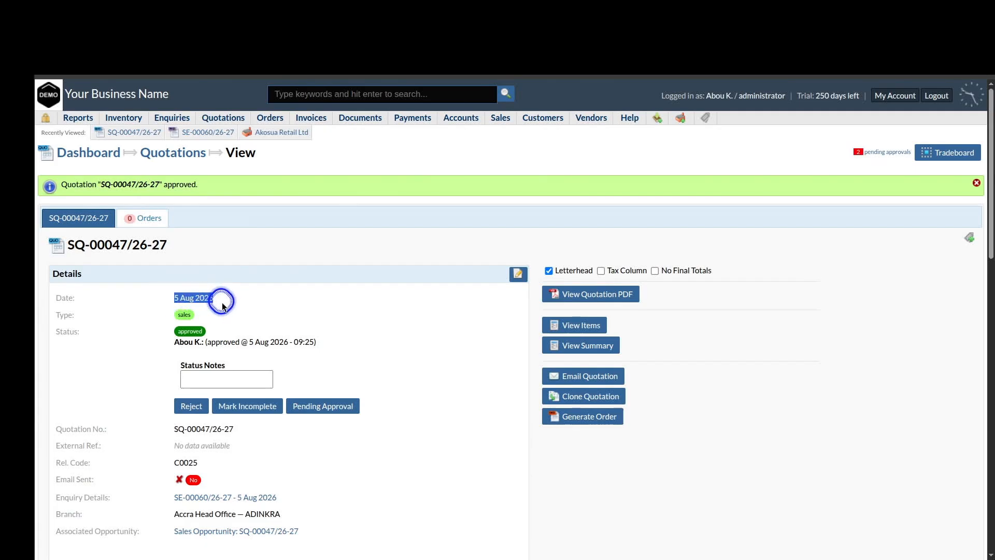
{"action": "scroll", "coordinate": [436, 432], "scroll_direction": "down", "scroll_amount": 12}
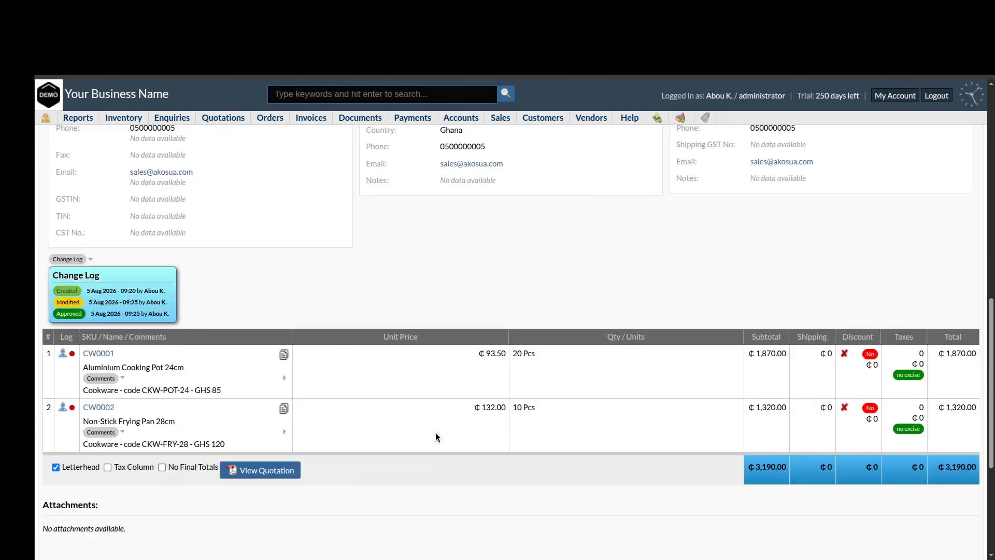
{"action": "scroll", "coordinate": [435, 432], "scroll_direction": "up", "scroll_amount": 12}
{"action": "left_click", "coordinate": [597, 294]}
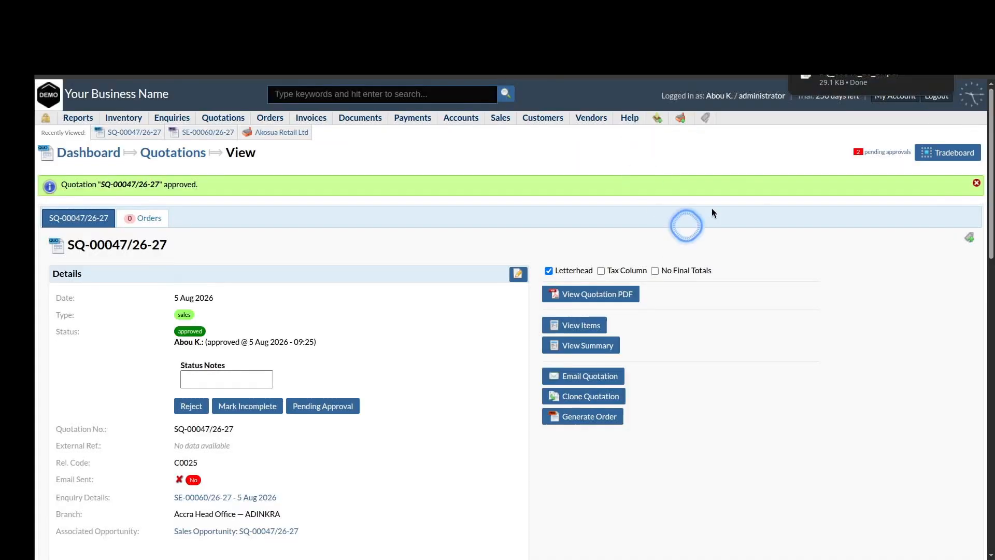
Open the downloaded quotation PDF, verify the quote number SQ-00047/26-27, and return to the quotation tab
{"action": "left_click", "coordinate": [859, 76]}
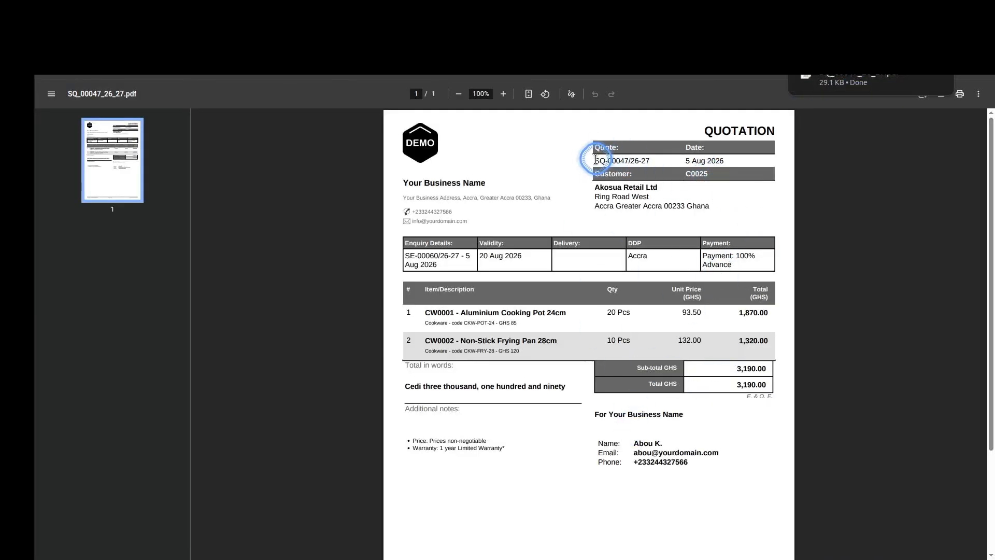
{"action": "left_click_drag", "start_coordinate": [595, 161], "coordinate": [659, 159]}
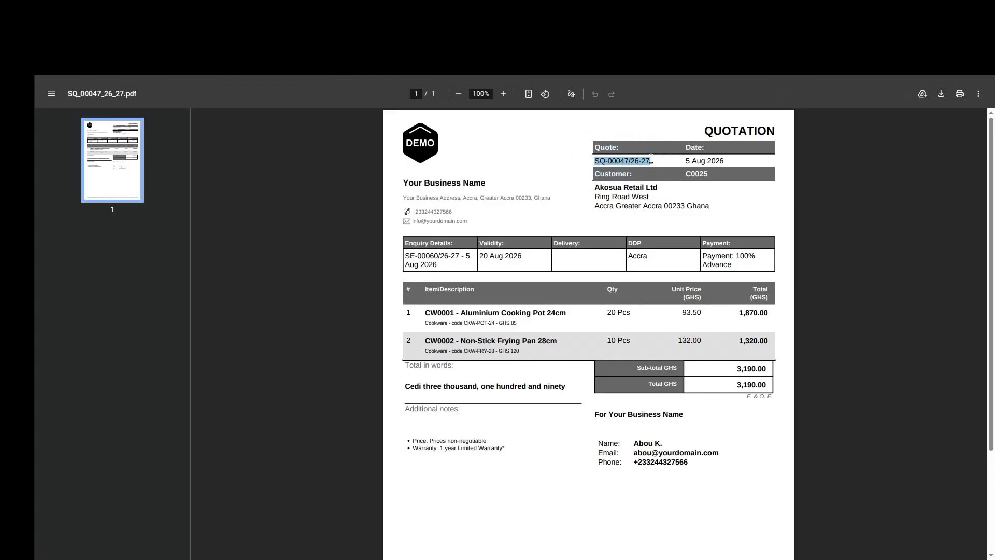
{"action": "left_click", "coordinate": [644, 193]}
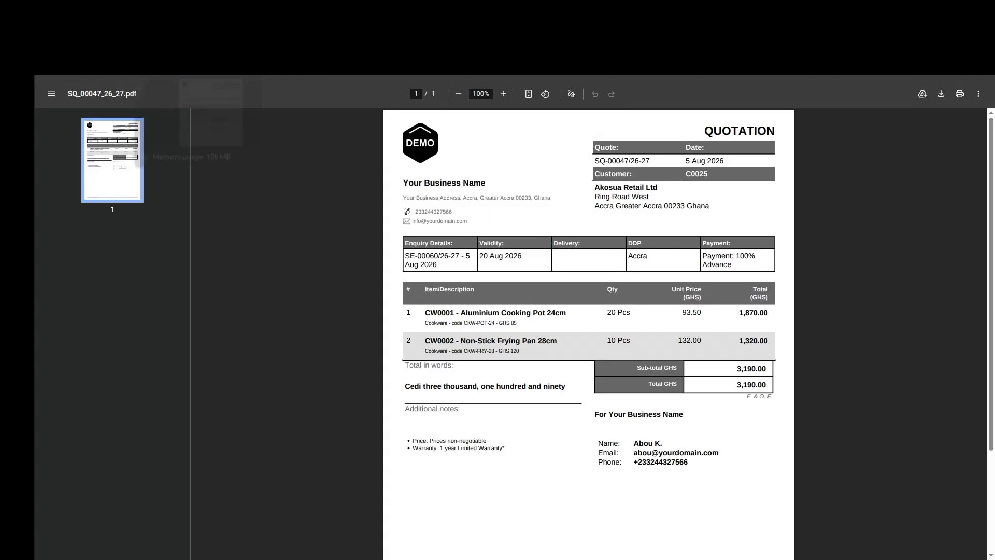
{"action": "left_click", "coordinate": [171, 26]}
{"action": "left_click", "coordinate": [99, 26]}
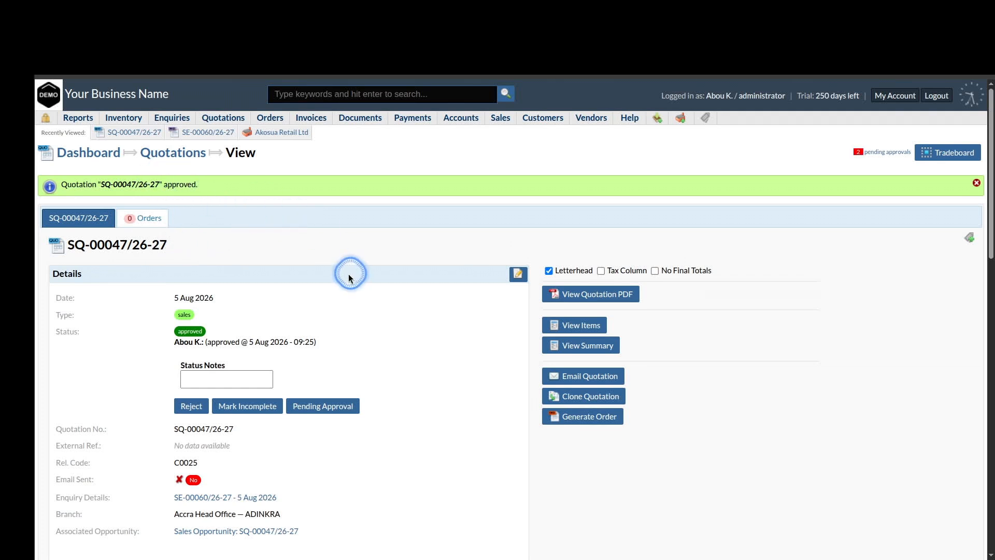
From the dashboard, open SQ-00047/26-27 via the full sales quotations list
{"action": "left_click", "coordinate": [86, 155]}
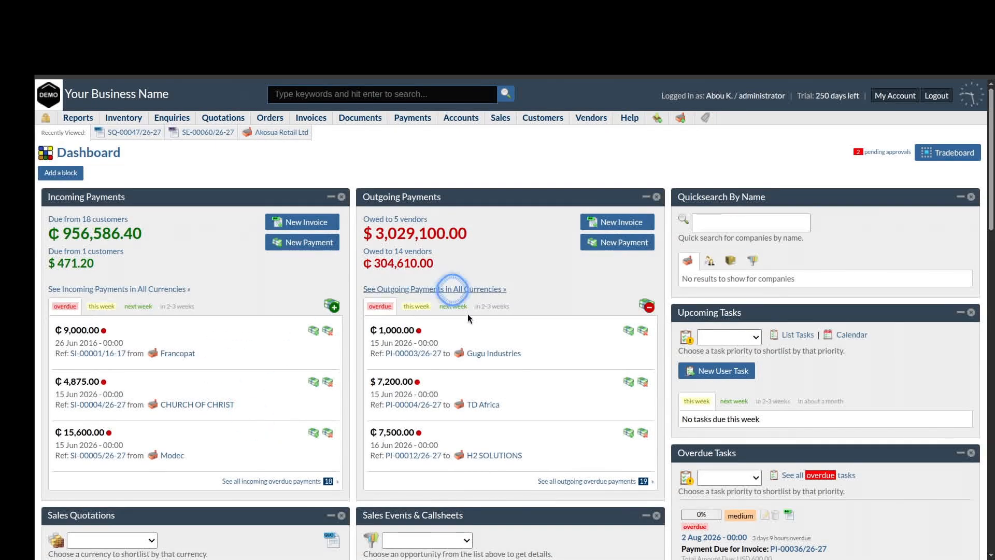
{"action": "scroll", "coordinate": [486, 188], "scroll_direction": "down", "scroll_amount": 4}
{"action": "scroll", "coordinate": [487, 187], "scroll_direction": "down", "scroll_amount": 2}
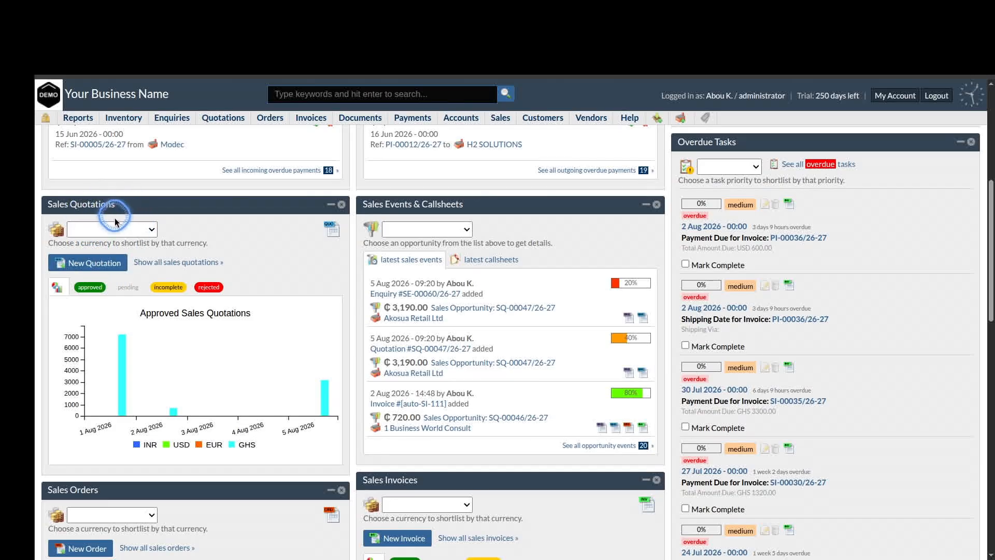
{"action": "mouse_move", "coordinate": [108, 396]}
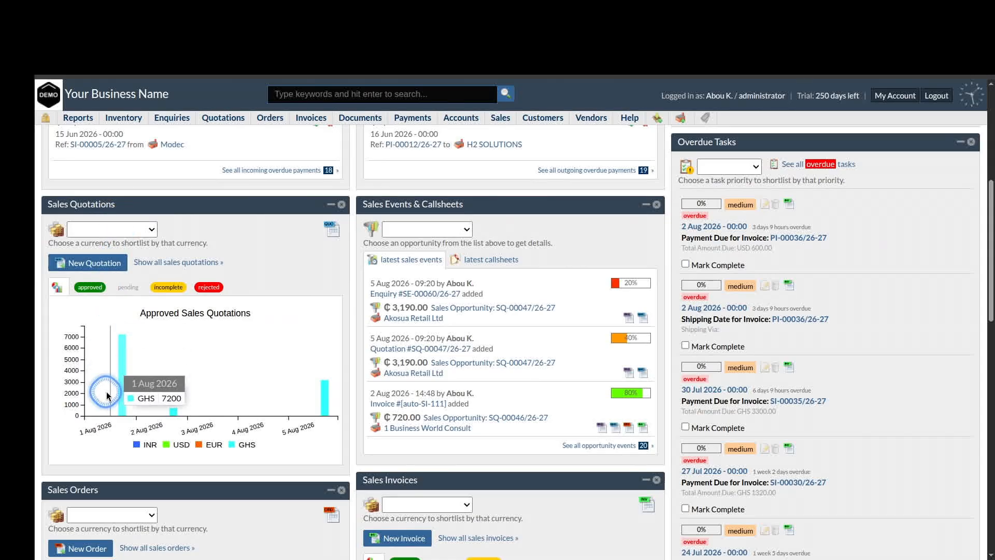
{"action": "left_click", "coordinate": [188, 263]}
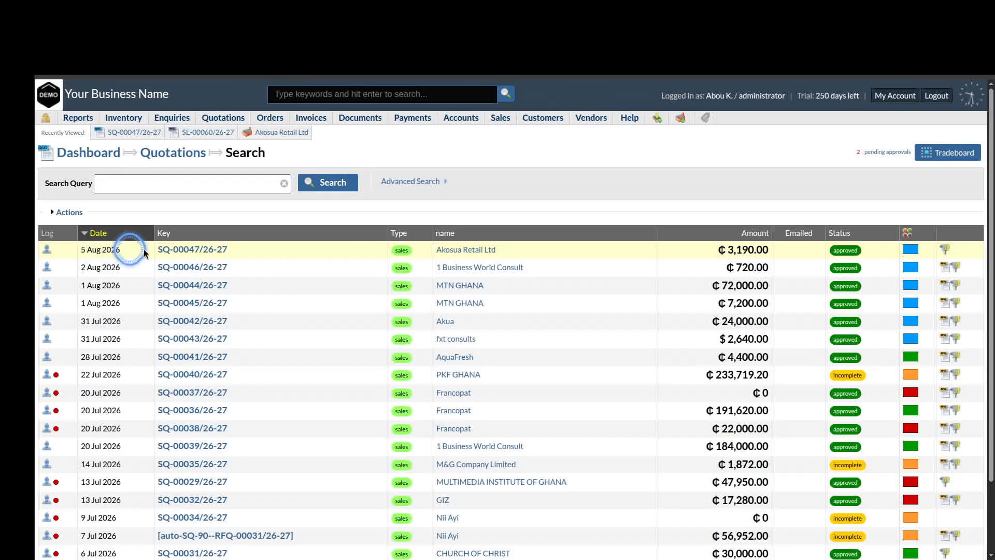
{"action": "left_click", "coordinate": [182, 253]}
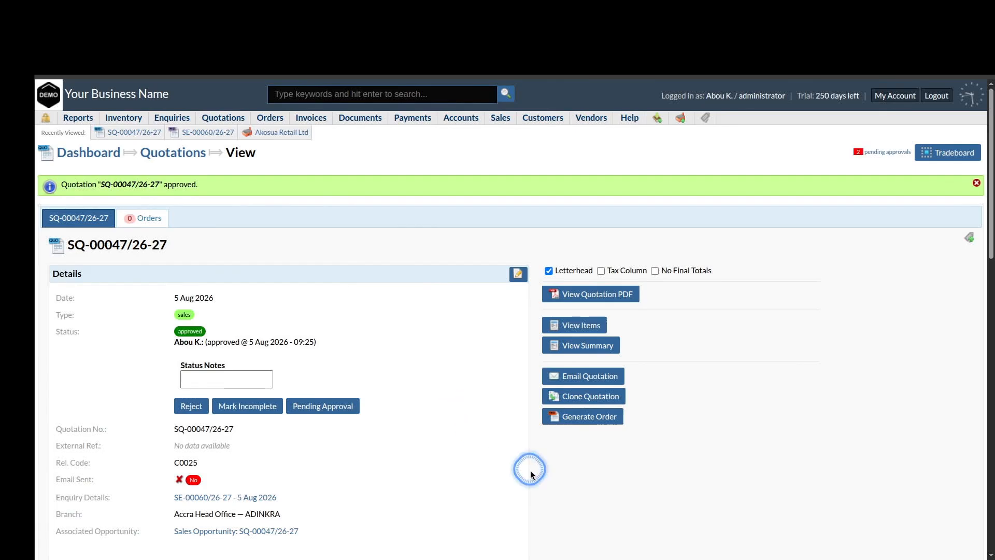
Return to the dashboard and reopen SQ-00047/26-27 from the Recently Viewed bar
{"action": "left_click", "coordinate": [92, 159]}
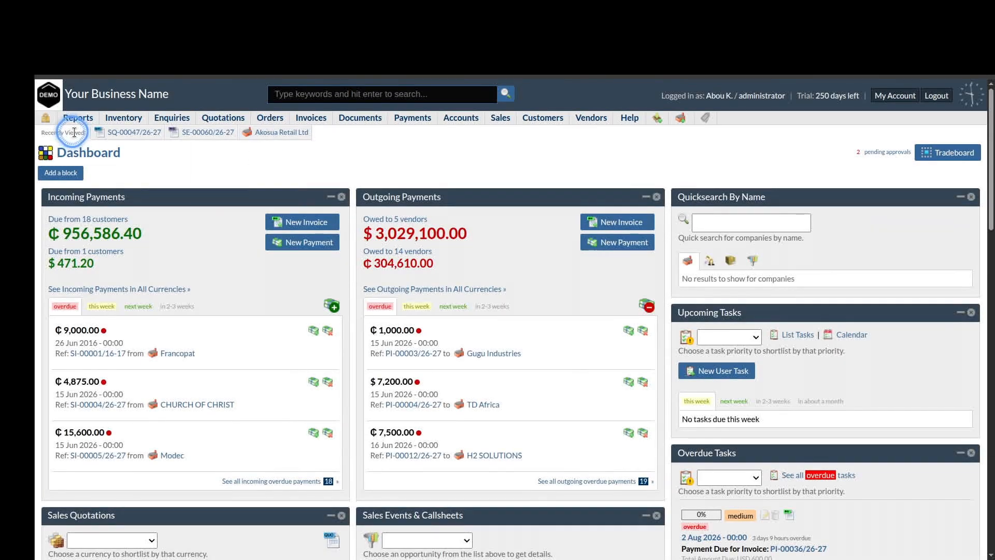
{"action": "mouse_move", "coordinate": [123, 118]}
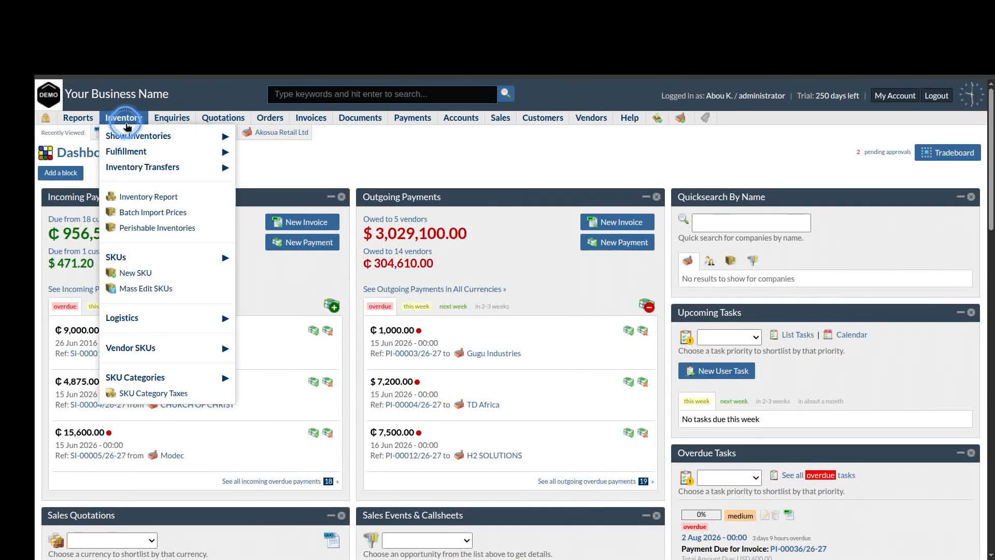
{"action": "mouse_move", "coordinate": [155, 136]}
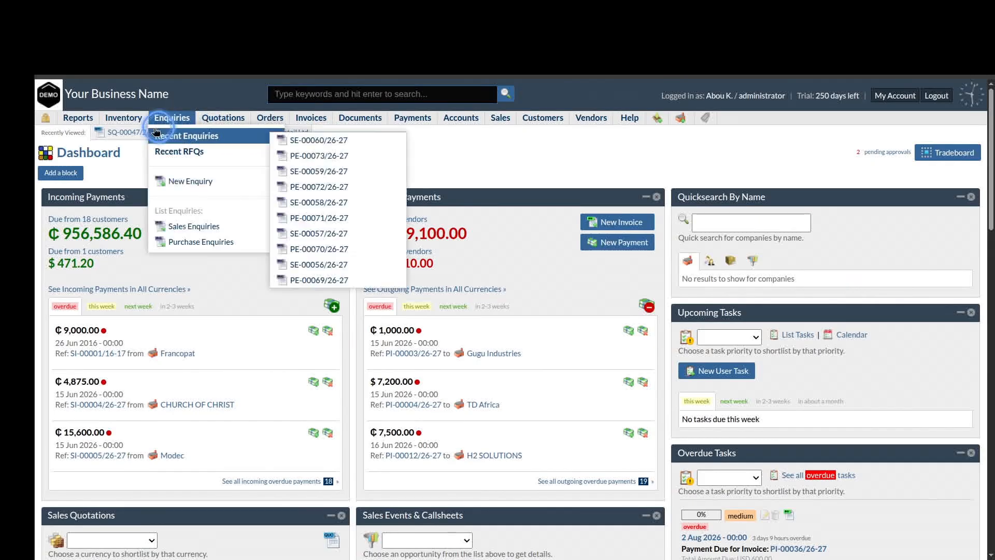
{"action": "left_click", "coordinate": [129, 132]}
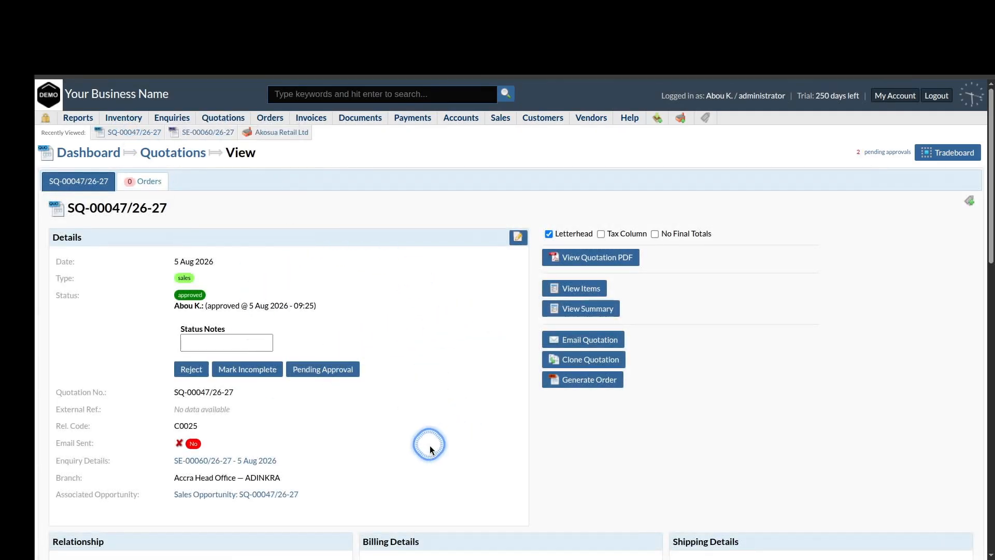
{"action": "scroll", "coordinate": [430, 446], "scroll_direction": "down", "scroll_amount": 8}
{"action": "scroll", "coordinate": [431, 446], "scroll_direction": "up", "scroll_amount": 10}
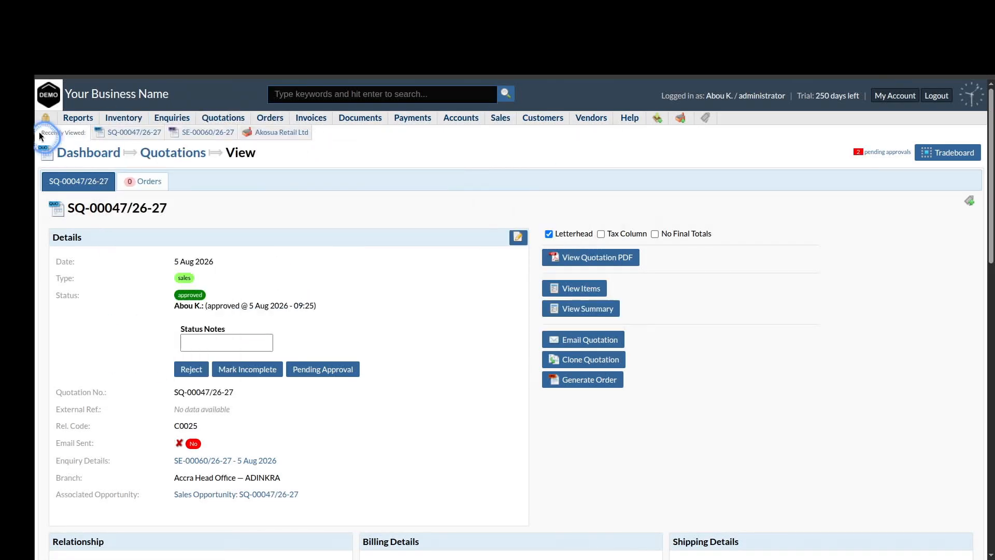
{"action": "left_click", "coordinate": [378, 93]}
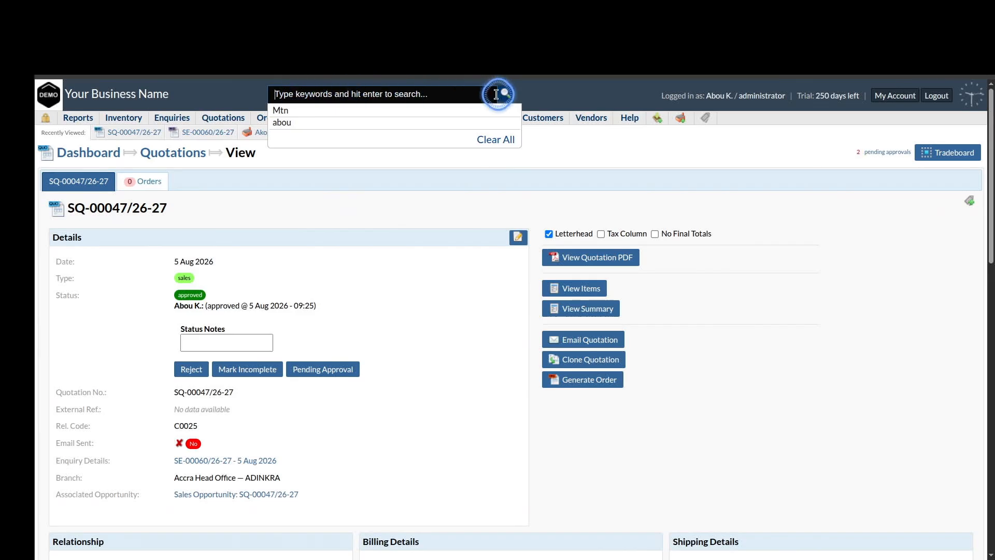
{"action": "type", "text": "Ak"}
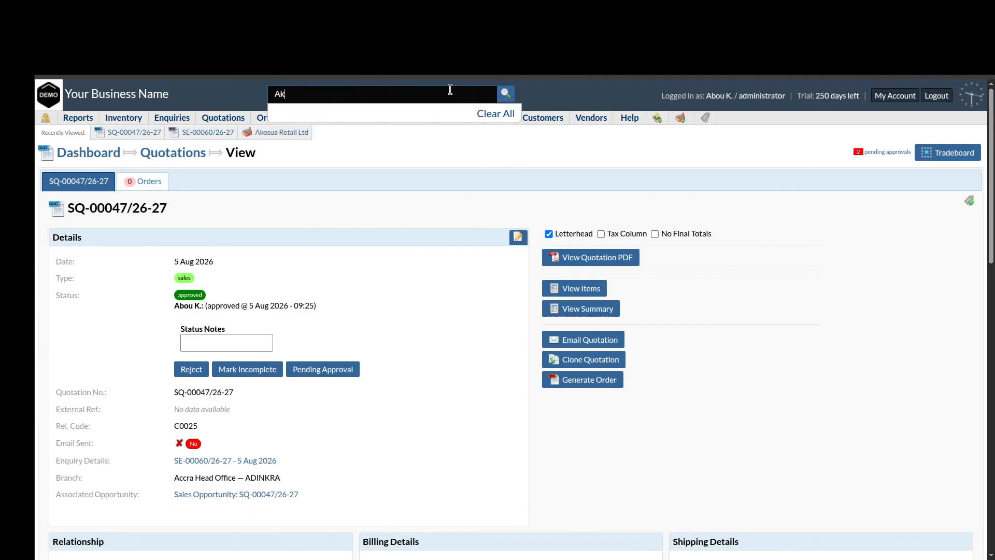
{"action": "type", "text": "osua"}
{"action": "key", "text": "Return"}
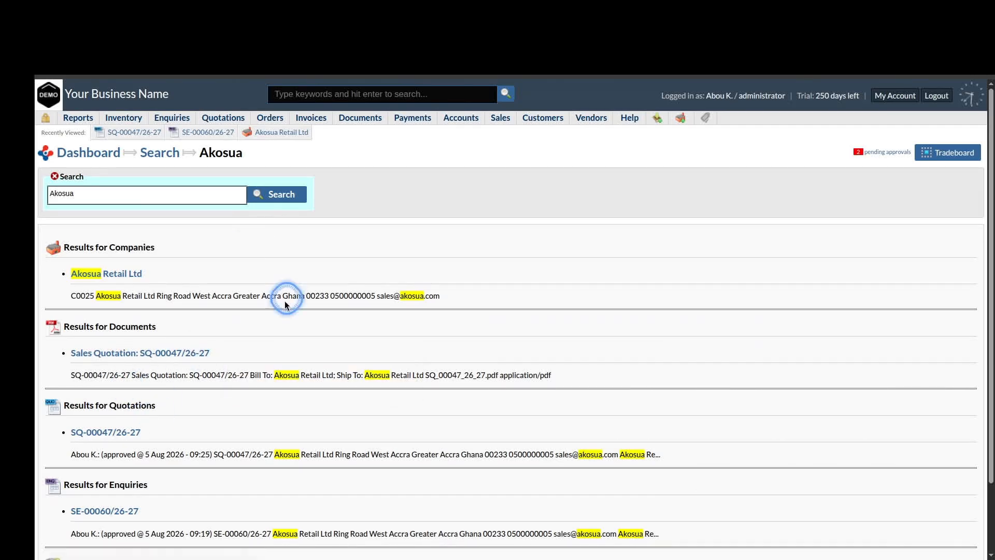
{"action": "left_click", "coordinate": [94, 156]}
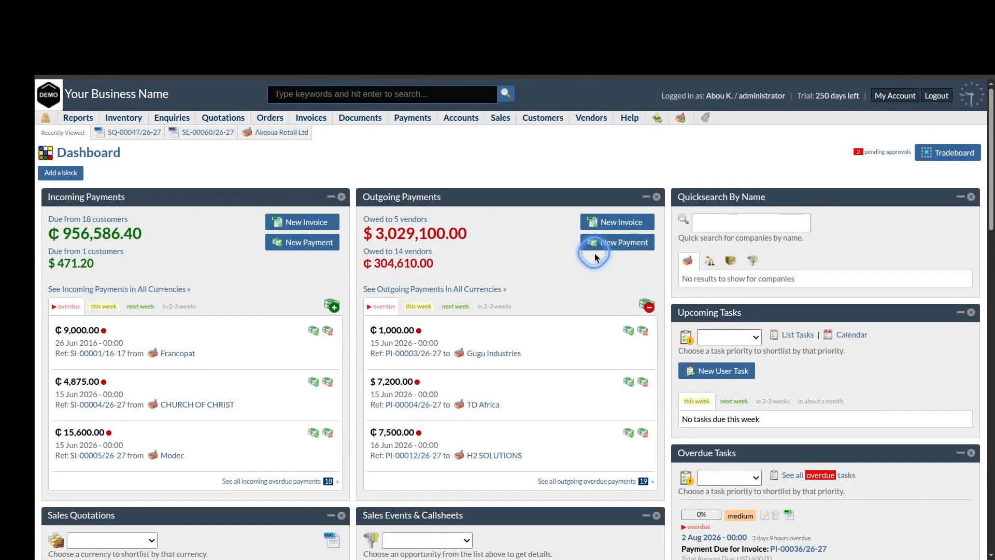
{"action": "left_click", "coordinate": [715, 196]}
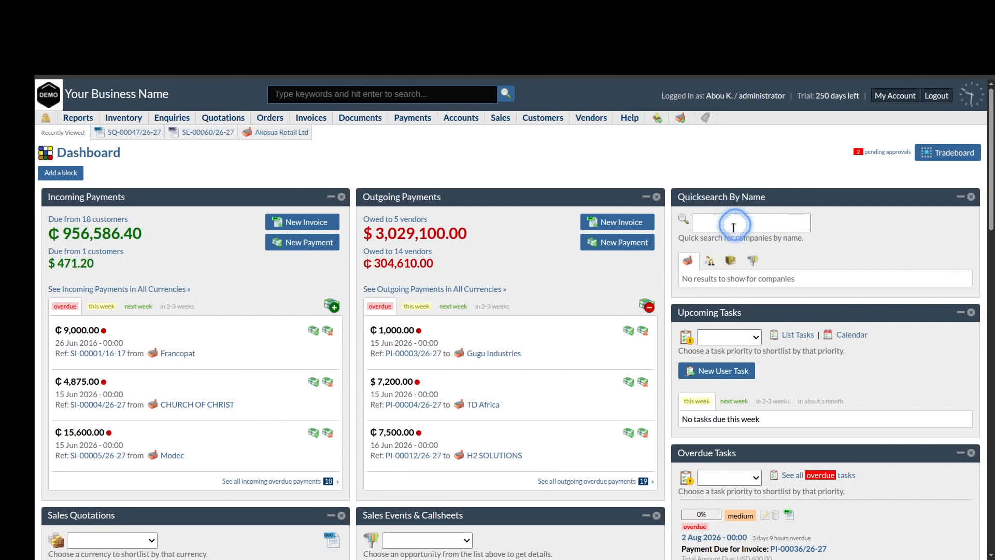
{"action": "left_click", "coordinate": [728, 260]}
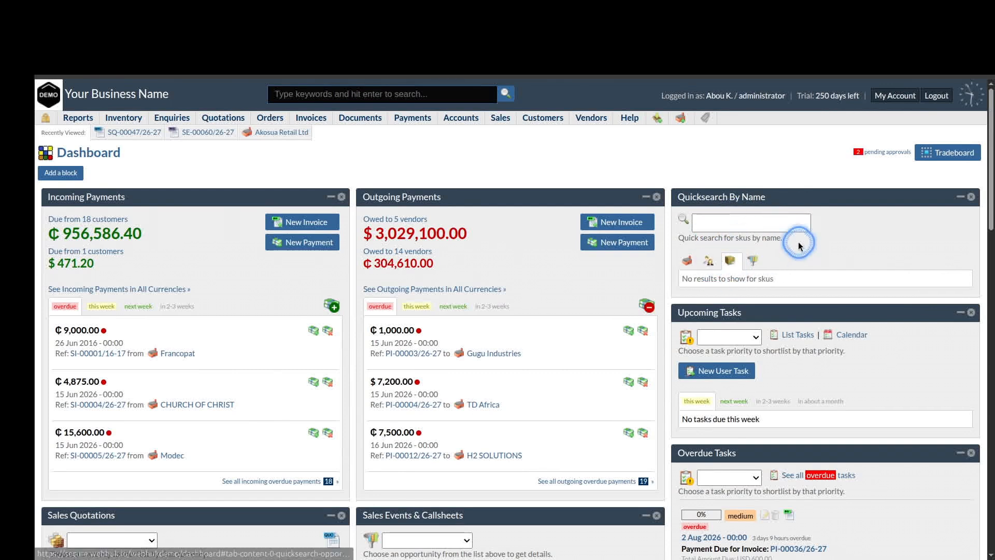
{"action": "left_click", "coordinate": [749, 223]}
{"action": "type", "text": "AKA"}
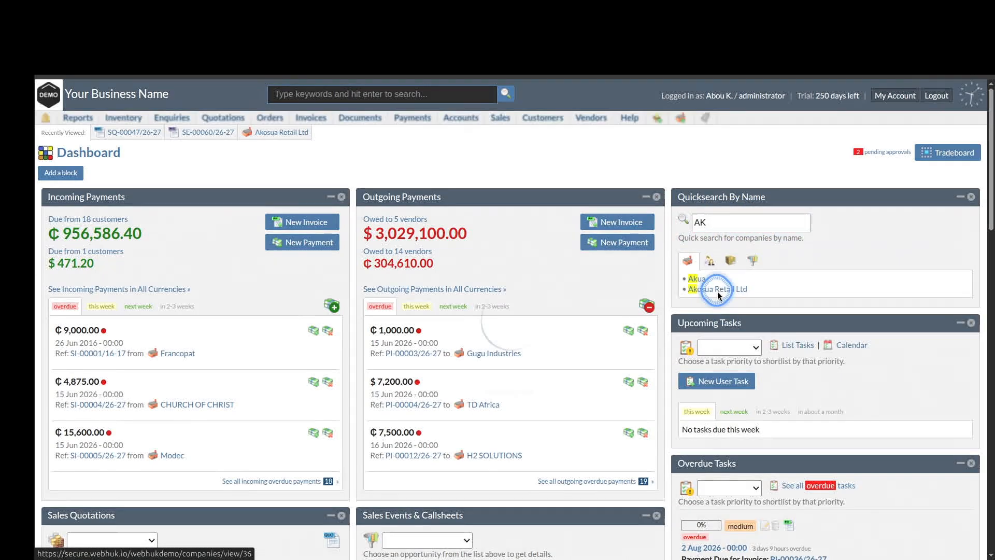
{"action": "left_click", "coordinate": [718, 292]}
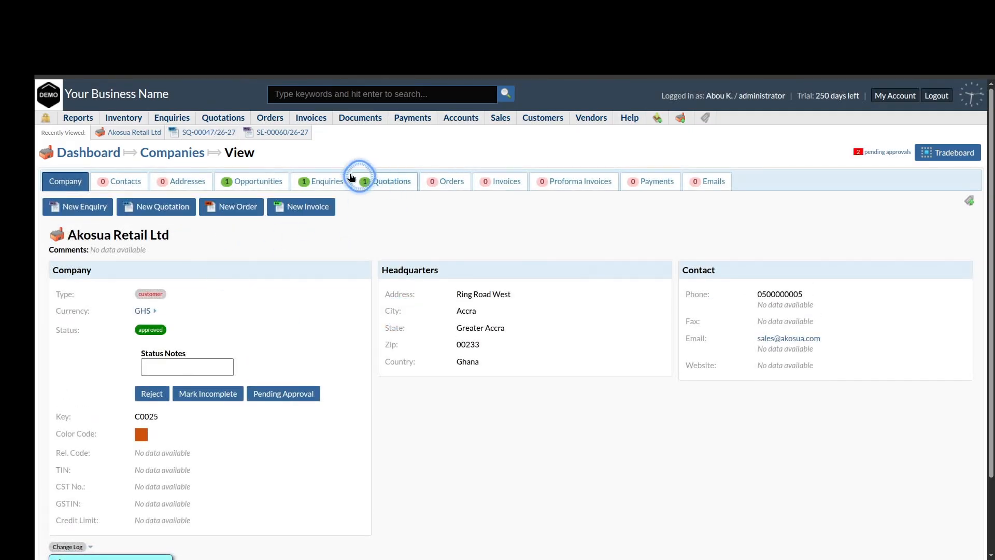
{"action": "left_click", "coordinate": [388, 183]}
{"action": "mouse_move", "coordinate": [250, 264]}
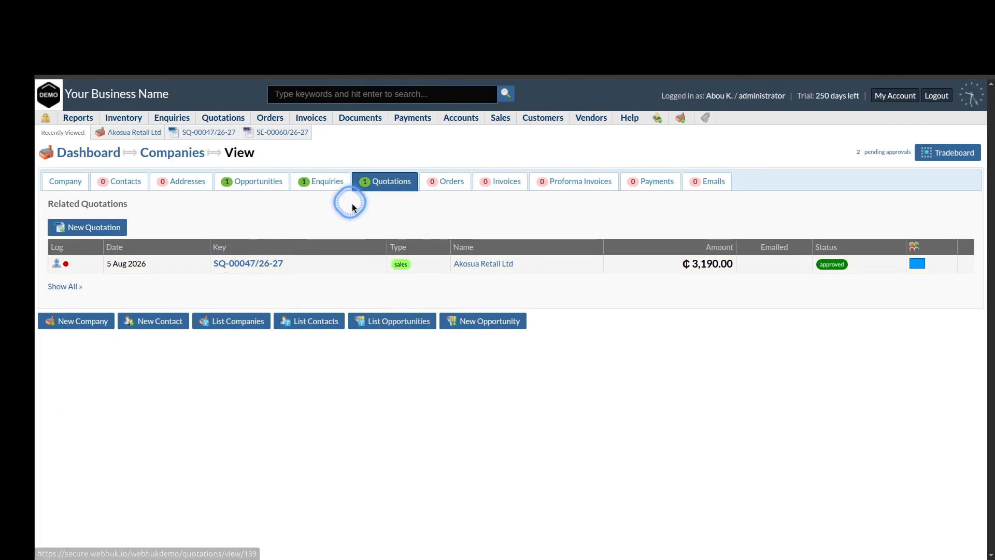
{"action": "left_click", "coordinate": [254, 264]}
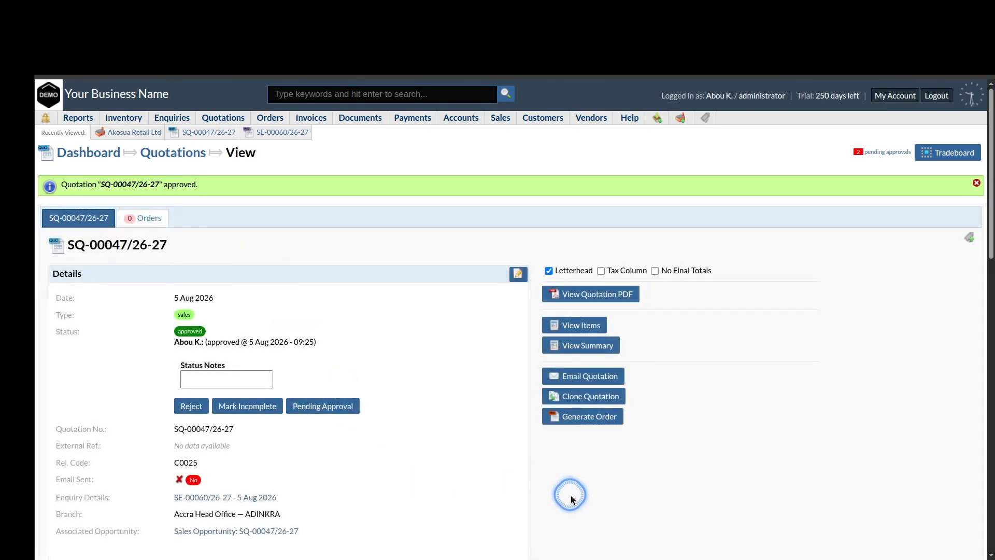
Generate and confirm sales order auto-SO-130 from SQ-00047/26-27, then review its two cookware items
{"action": "left_click", "coordinate": [589, 468]}
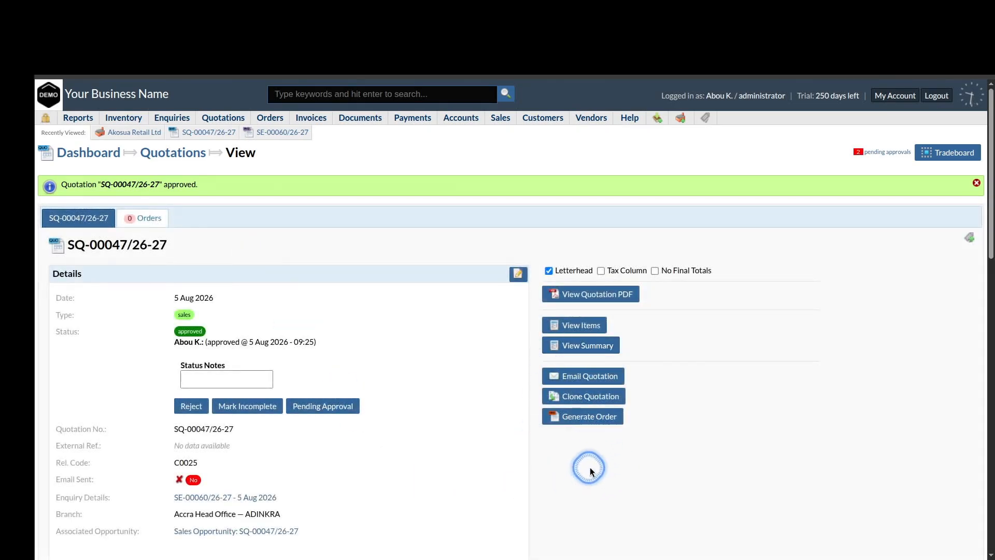
{"action": "left_click", "coordinate": [587, 419]}
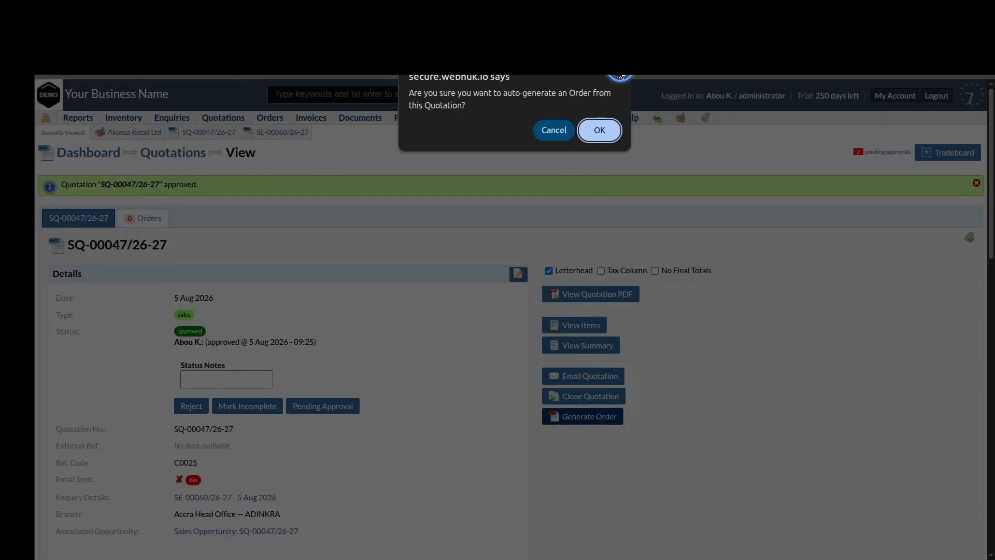
{"action": "left_click", "coordinate": [599, 132]}
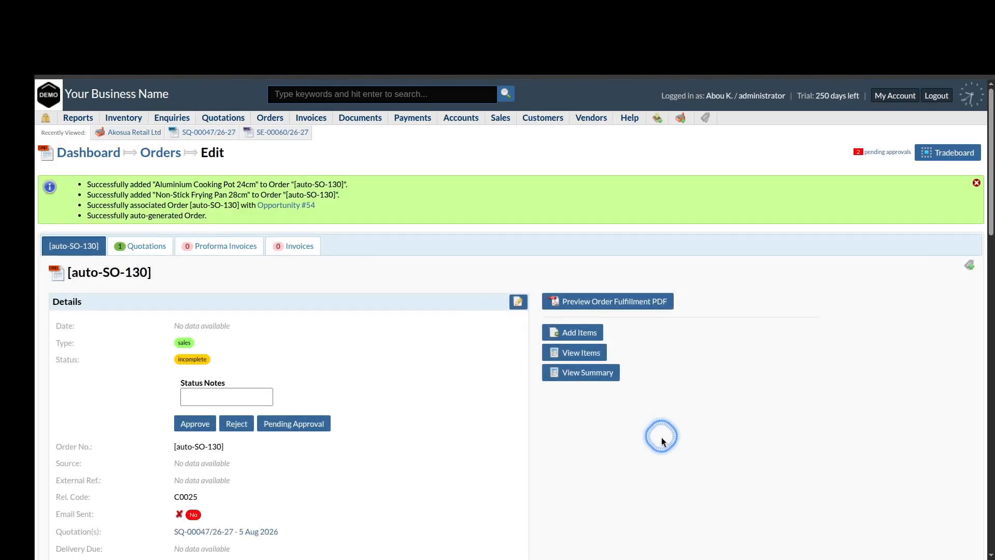
{"action": "scroll", "coordinate": [661, 437], "scroll_direction": "down", "scroll_amount": 3}
{"action": "scroll", "coordinate": [662, 437], "scroll_direction": "down", "scroll_amount": 15}
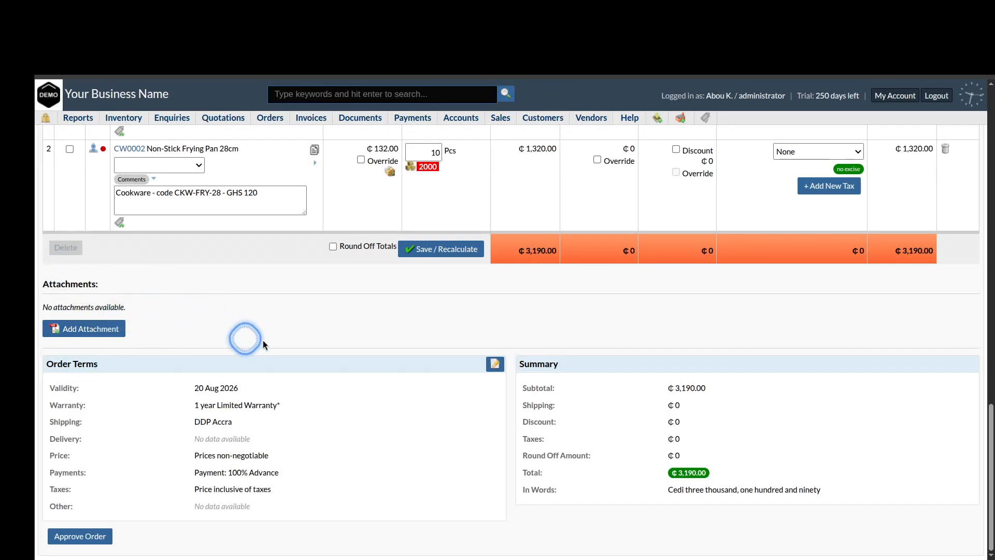
{"action": "scroll", "coordinate": [270, 340], "scroll_direction": "up", "scroll_amount": 15}
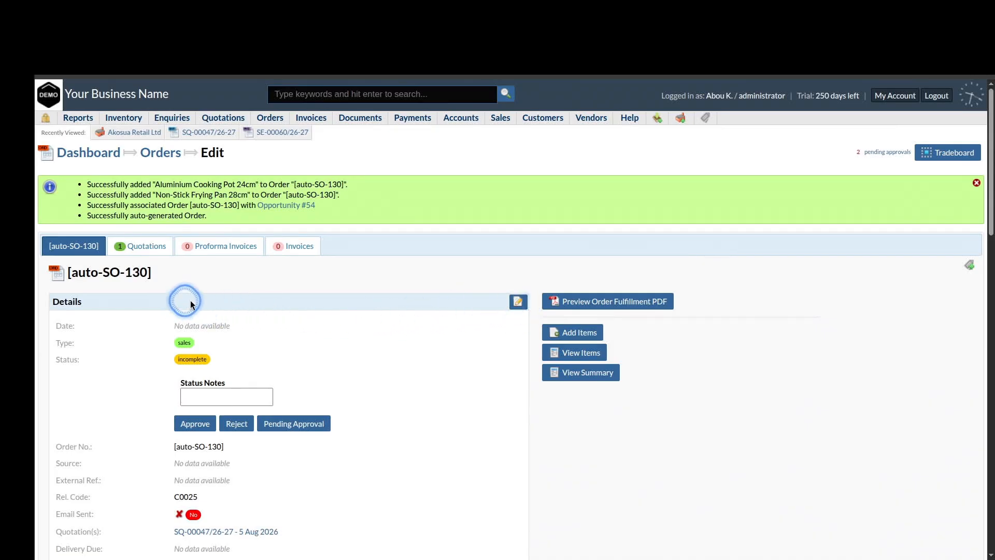
Set the order's date of issue to 5 Aug 2026, save, and approve it as SO-00032/26-27
{"action": "left_click", "coordinate": [519, 302]}
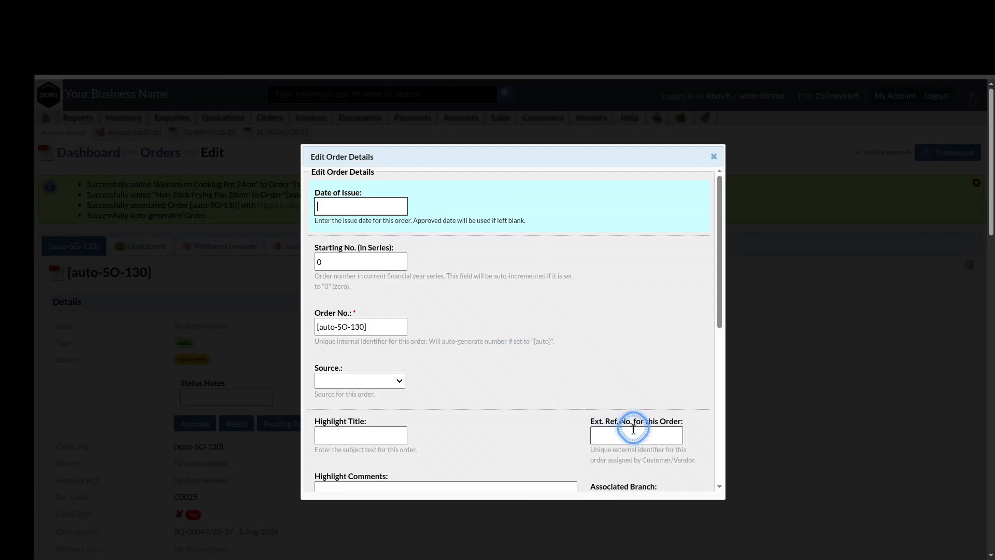
{"action": "left_click", "coordinate": [362, 206]}
{"action": "left_click", "coordinate": [366, 279]}
{"action": "scroll", "coordinate": [507, 347], "scroll_direction": "down", "scroll_amount": 6}
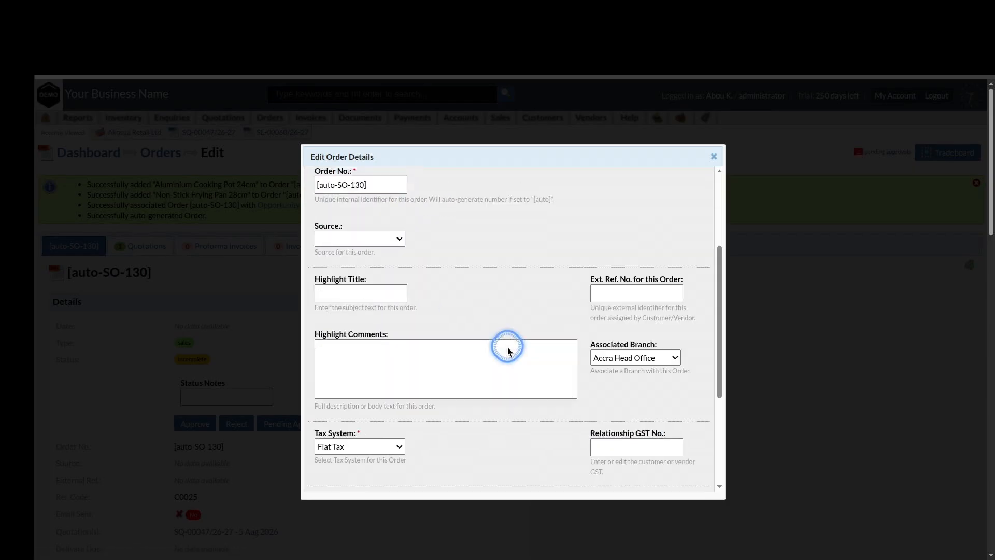
{"action": "left_click", "coordinate": [337, 466]}
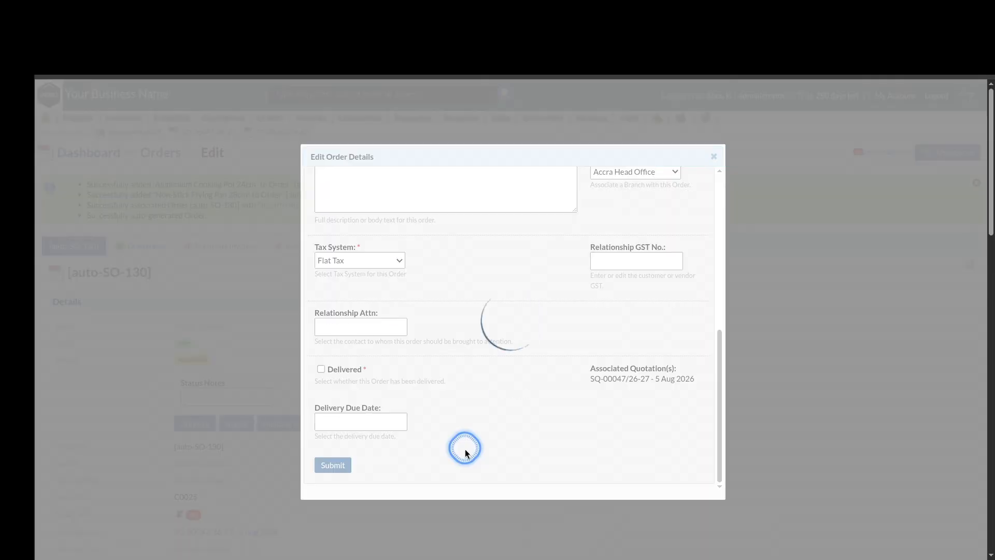
{"action": "scroll", "coordinate": [625, 374], "scroll_direction": "down", "scroll_amount": 15}
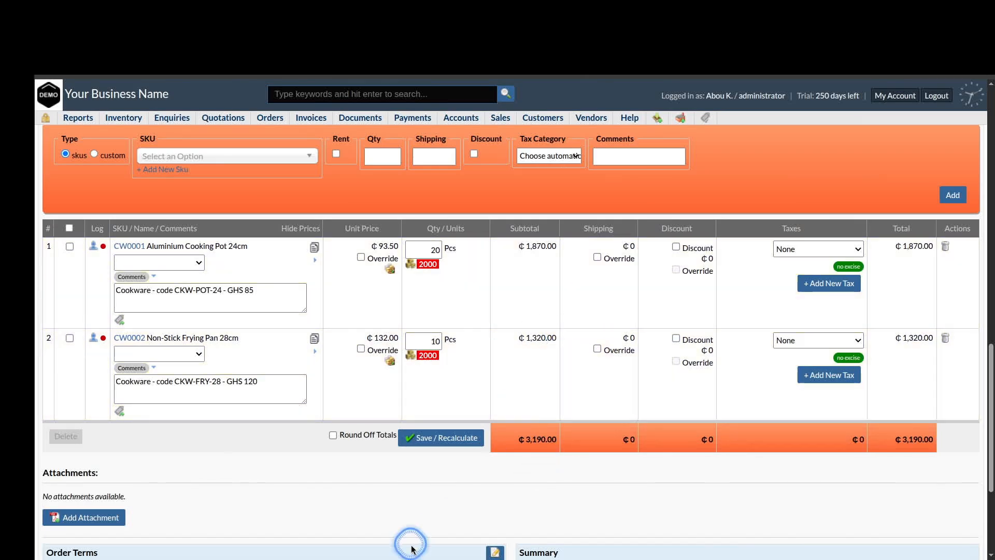
{"action": "scroll", "coordinate": [411, 548], "scroll_direction": "down", "scroll_amount": 4}
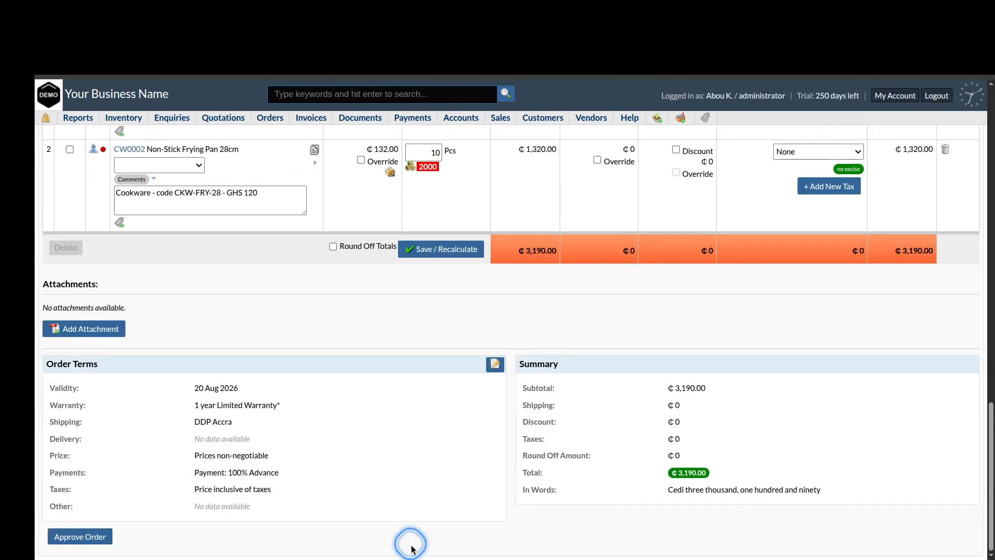
{"action": "left_click", "coordinate": [83, 536]}
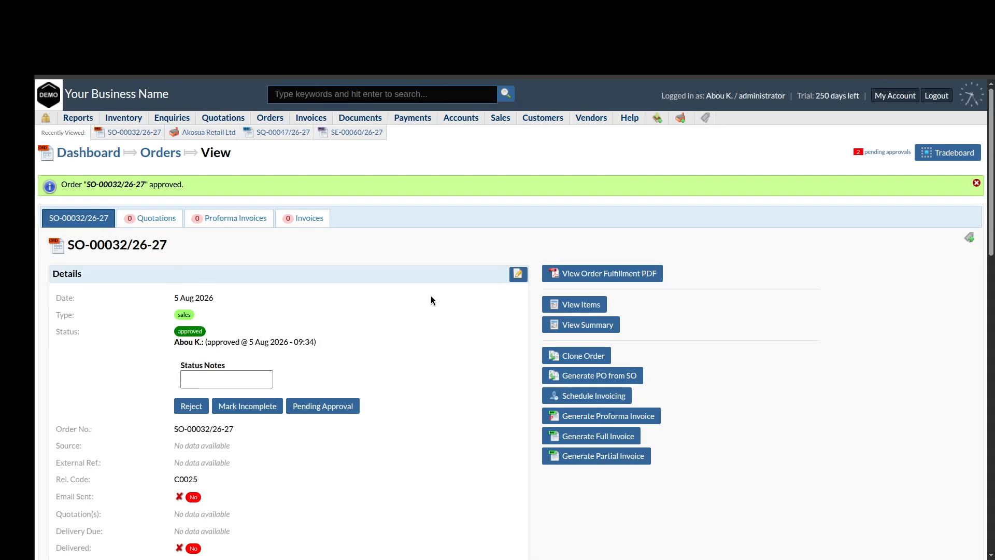
{"action": "scroll", "coordinate": [701, 346], "scroll_direction": "down", "scroll_amount": 2}
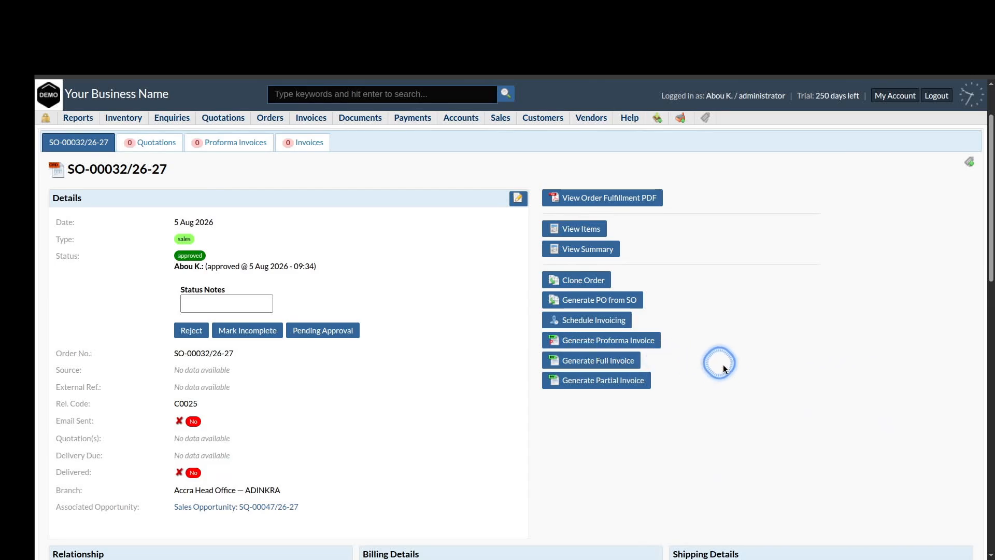
{"action": "scroll", "coordinate": [723, 365], "scroll_direction": "up", "scroll_amount": 2}
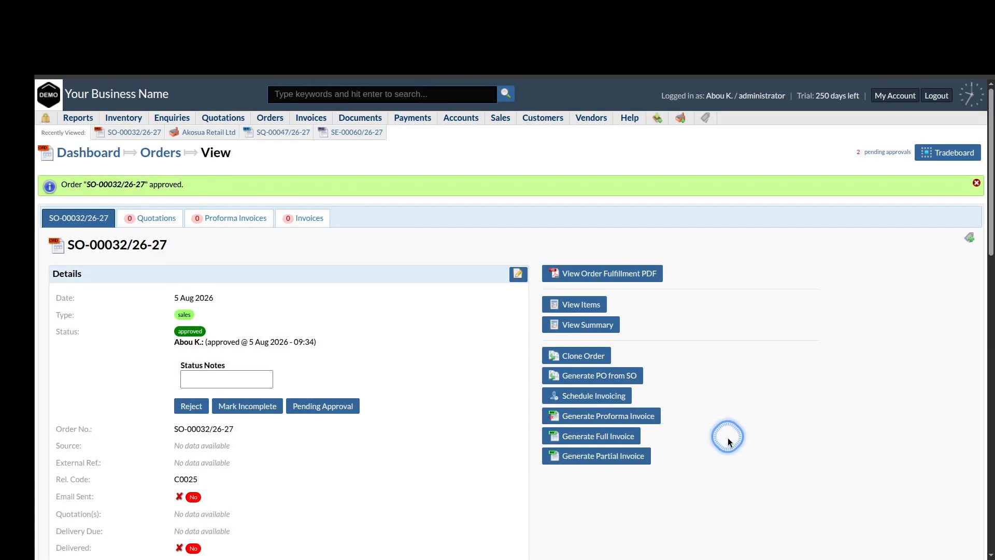
Generate full invoice auto-SI-113 for ₵3,190.00 from the order and try approving it
{"action": "left_click", "coordinate": [623, 441]}
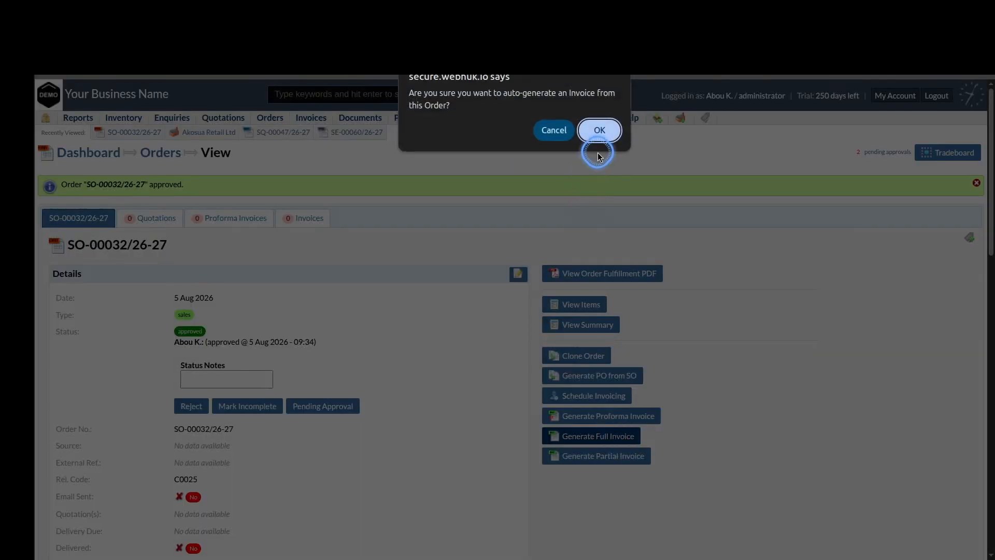
{"action": "left_click", "coordinate": [599, 131]}
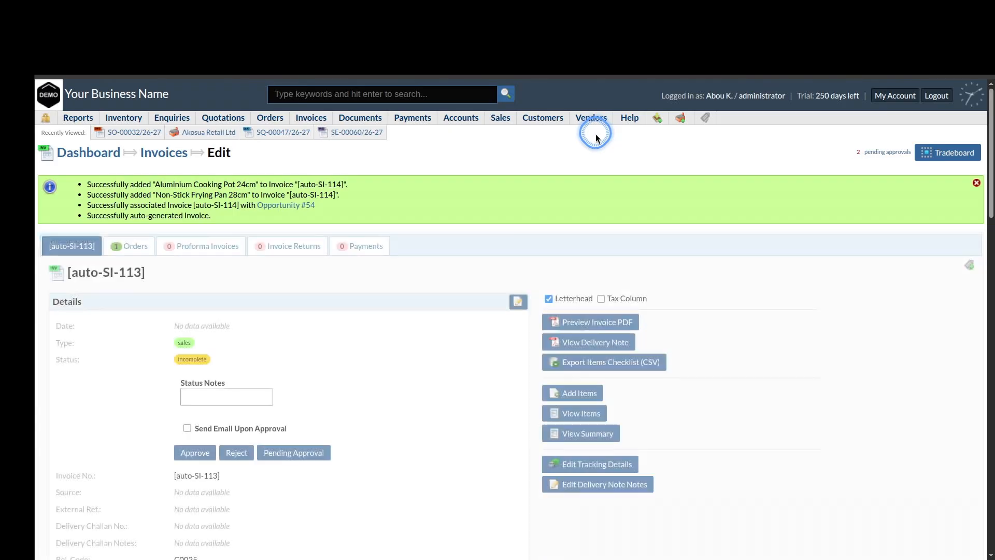
{"action": "scroll", "coordinate": [465, 431], "scroll_direction": "down", "scroll_amount": 5}
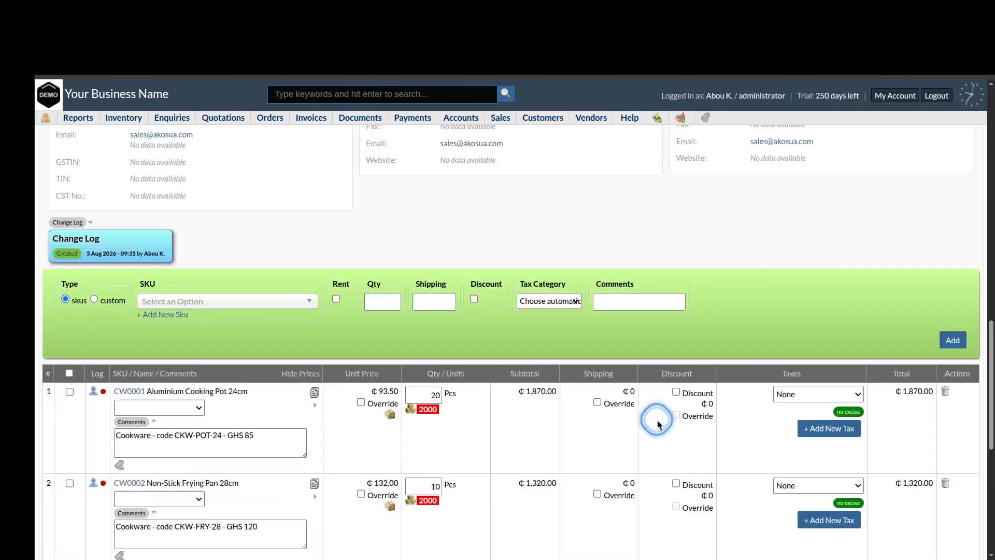
{"action": "scroll", "coordinate": [657, 420], "scroll_direction": "up", "scroll_amount": 5}
{"action": "scroll", "coordinate": [657, 420], "scroll_direction": "up", "scroll_amount": 8}
{"action": "scroll", "coordinate": [657, 420], "scroll_direction": "down", "scroll_amount": 15}
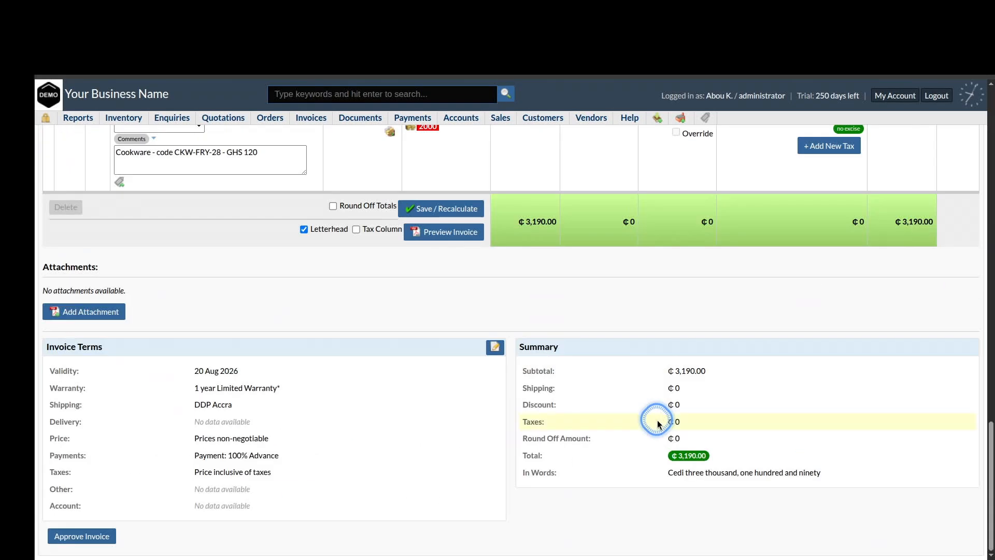
{"action": "left_click", "coordinate": [78, 538]}
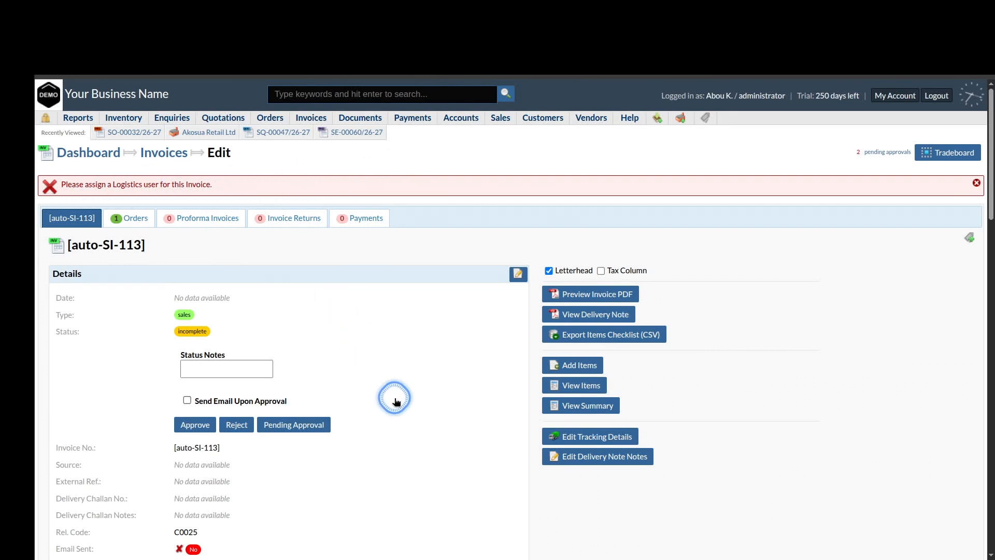
{"action": "scroll", "coordinate": [395, 400], "scroll_direction": "down", "scroll_amount": 10}
{"action": "scroll", "coordinate": [395, 401], "scroll_direction": "down", "scroll_amount": 5}
{"action": "scroll", "coordinate": [395, 400], "scroll_direction": "up", "scroll_amount": 15}
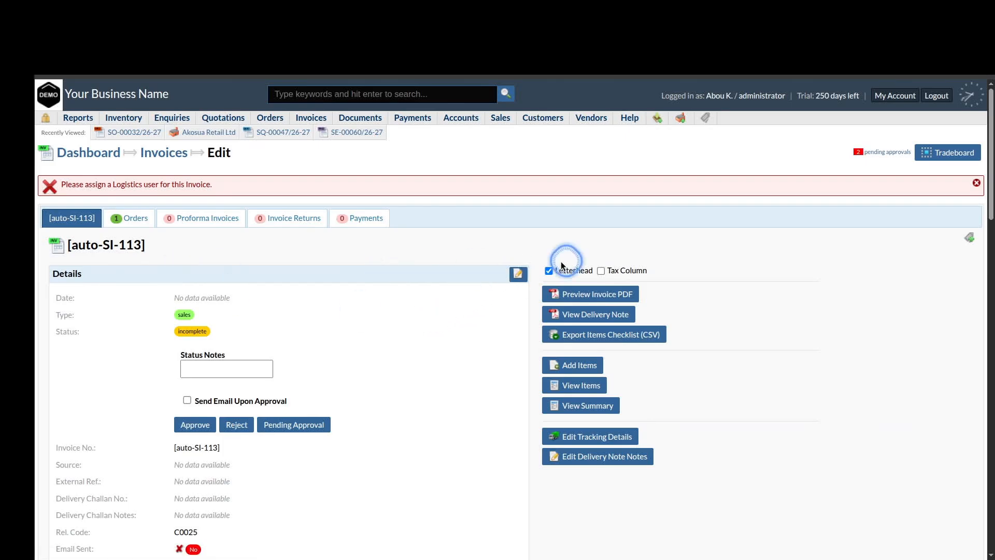
Assign the invoice to the logistics user in the Assigned To Uid field
{"action": "left_click", "coordinate": [516, 277]}
{"action": "scroll", "coordinate": [493, 393], "scroll_direction": "down", "scroll_amount": 10}
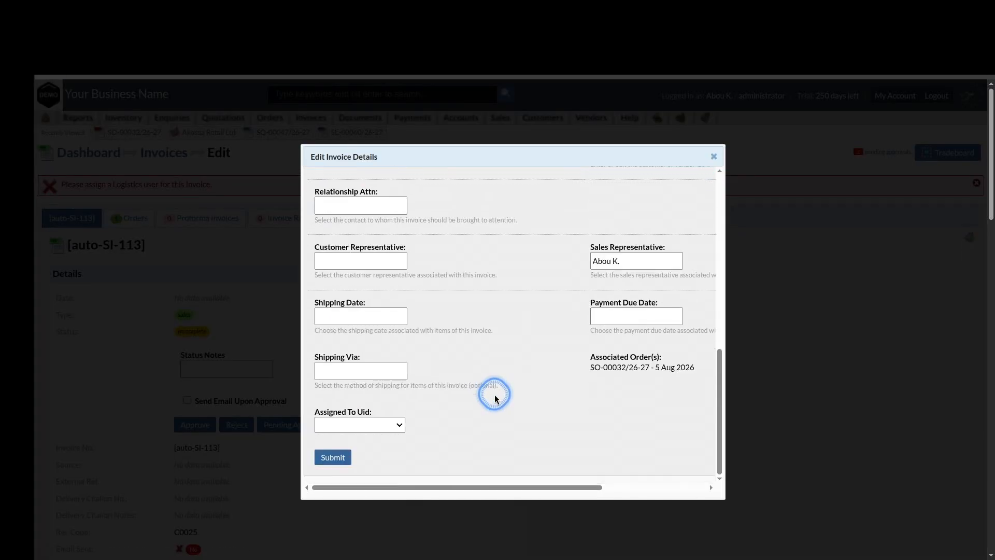
{"action": "left_click", "coordinate": [384, 426]}
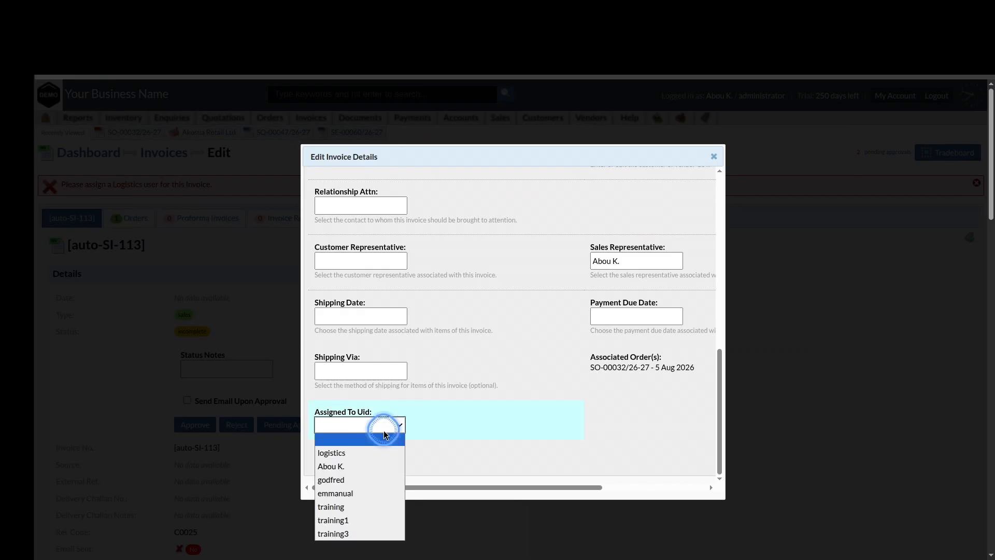
{"action": "left_click", "coordinate": [358, 478]}
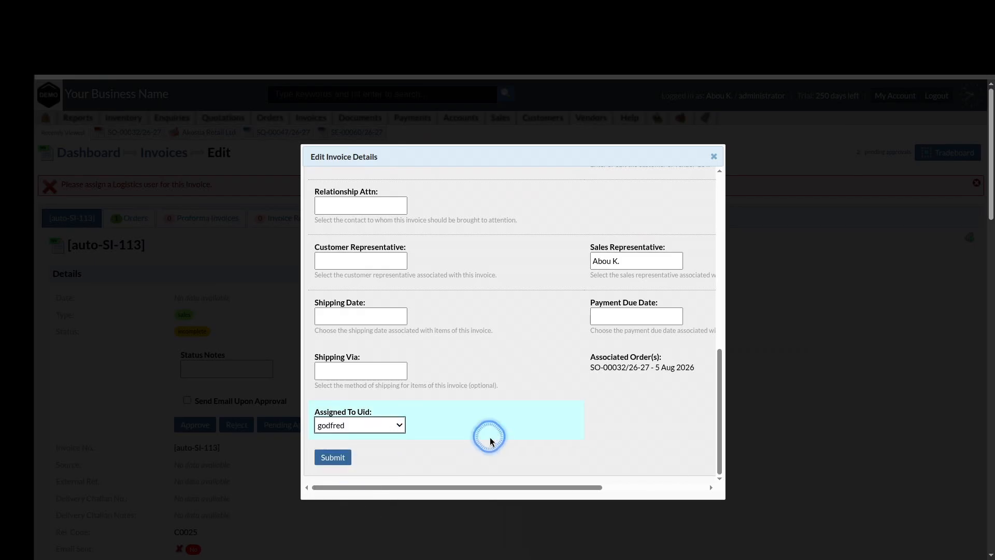
{"action": "scroll", "coordinate": [520, 348], "scroll_direction": "up", "scroll_amount": 2}
{"action": "scroll", "coordinate": [519, 345], "scroll_direction": "up", "scroll_amount": 3}
{"action": "scroll", "coordinate": [518, 342], "scroll_direction": "down", "scroll_amount": 5}
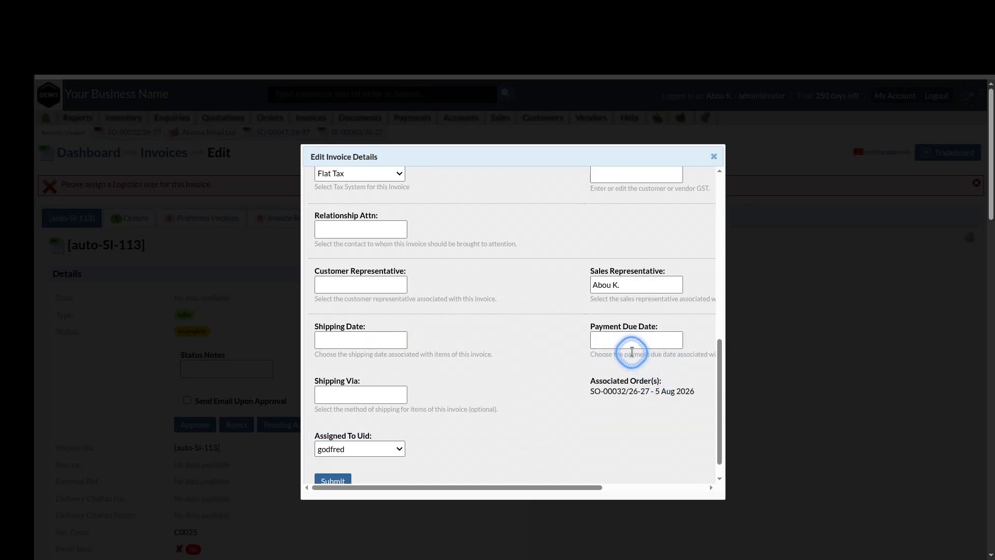
Set the payment due date to 2026-08-19 and submit the invoice details
{"action": "left_click", "coordinate": [652, 343]}
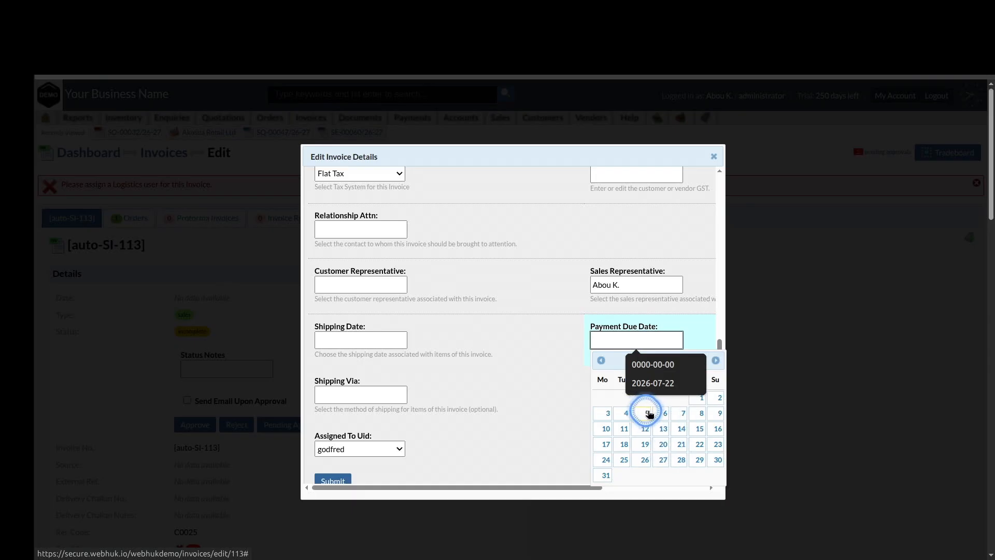
{"action": "left_click", "coordinate": [645, 444]}
{"action": "scroll", "coordinate": [645, 445], "scroll_direction": "up", "scroll_amount": 10}
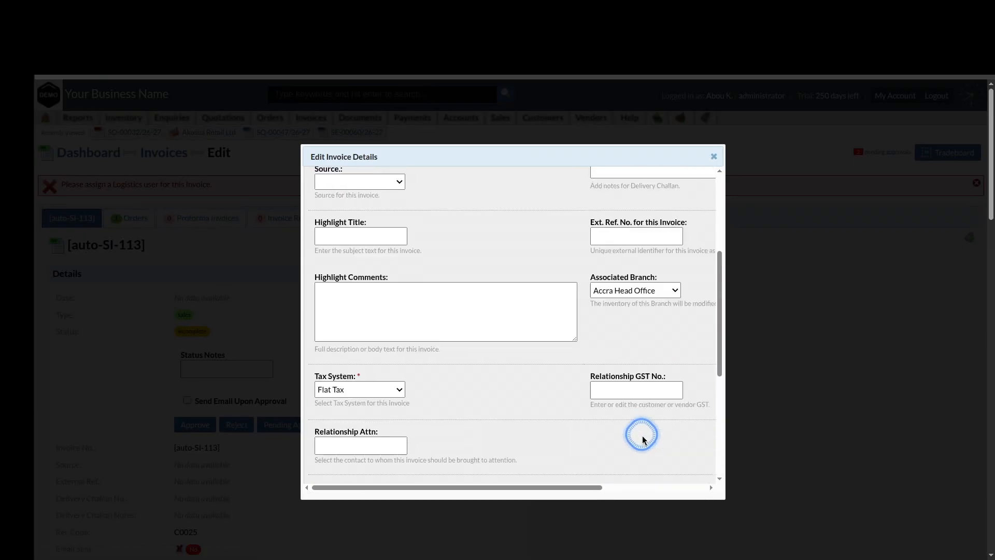
{"action": "scroll", "coordinate": [643, 440], "scroll_direction": "down", "scroll_amount": 10}
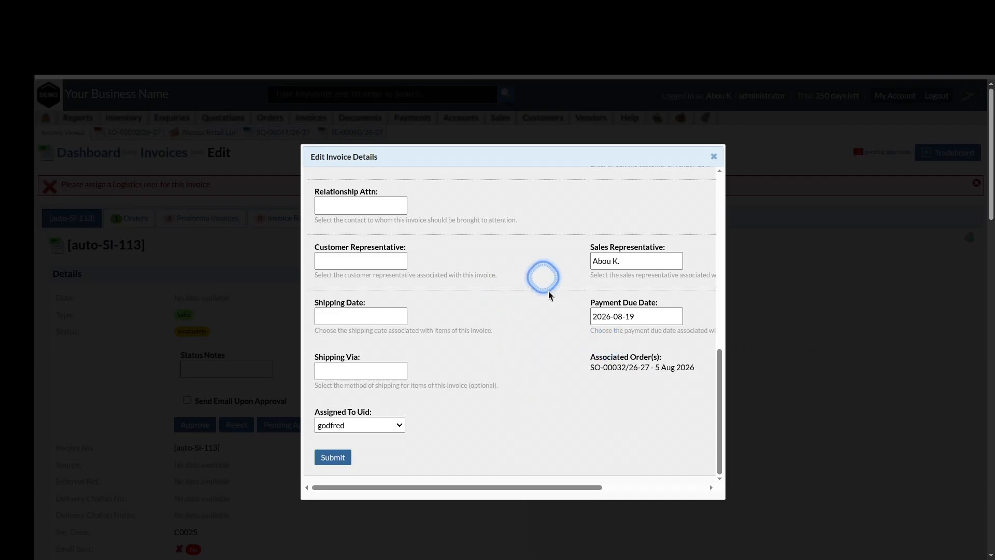
{"action": "scroll", "coordinate": [533, 349], "scroll_direction": "up", "scroll_amount": 10}
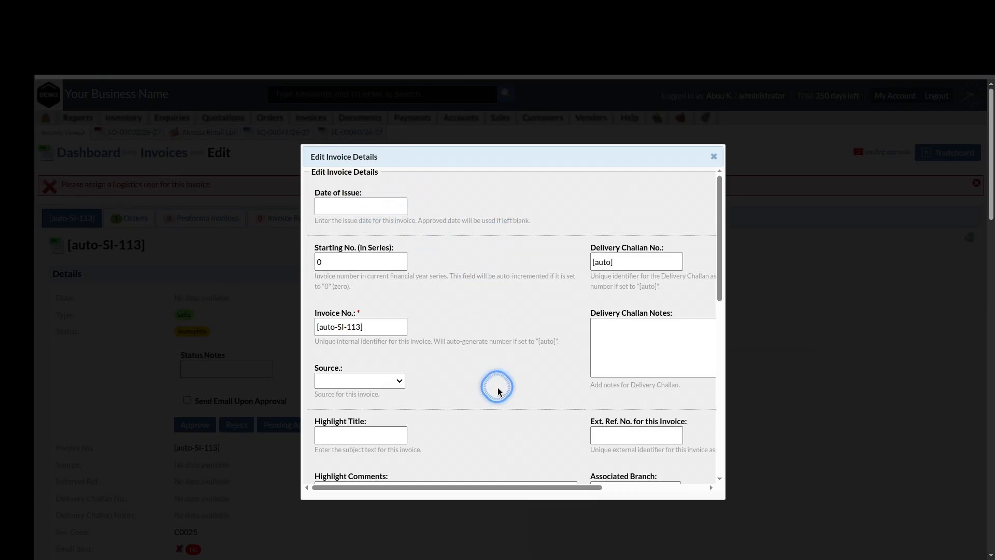
{"action": "scroll", "coordinate": [496, 389], "scroll_direction": "down", "scroll_amount": 10}
{"action": "left_click", "coordinate": [333, 457]}
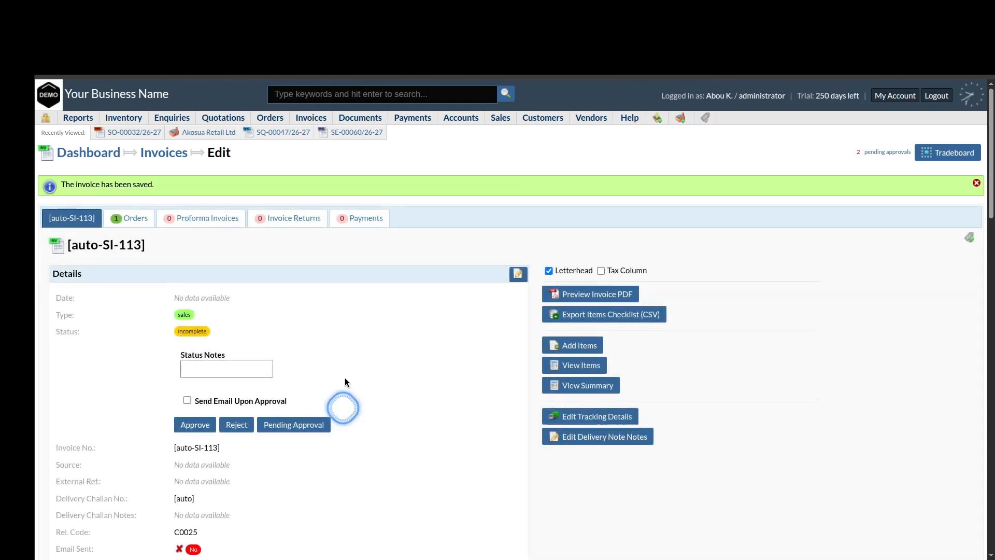
Approve the invoice, making it SI-00040/26-27
{"action": "scroll", "coordinate": [463, 466], "scroll_direction": "down", "scroll_amount": 15}
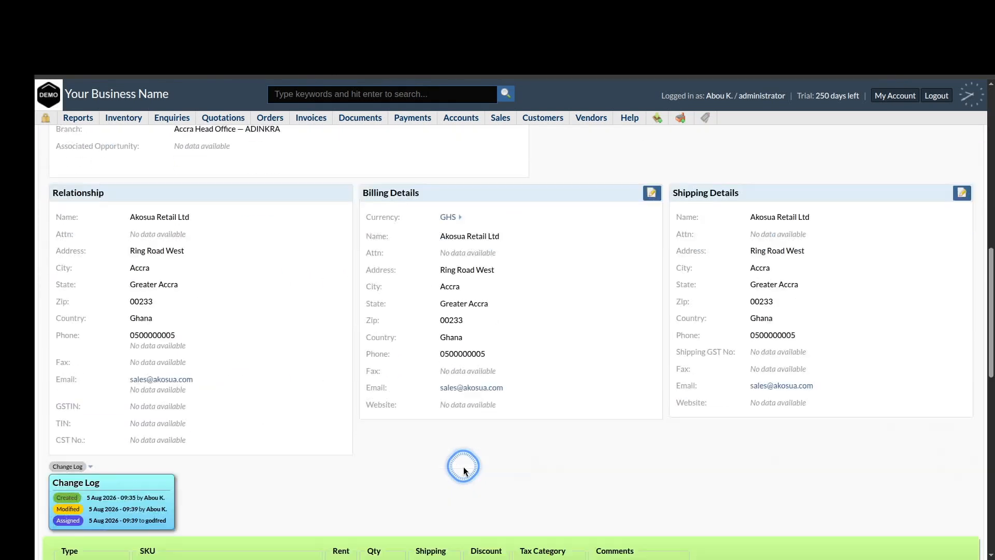
{"action": "scroll", "coordinate": [463, 470], "scroll_direction": "down", "scroll_amount": 3}
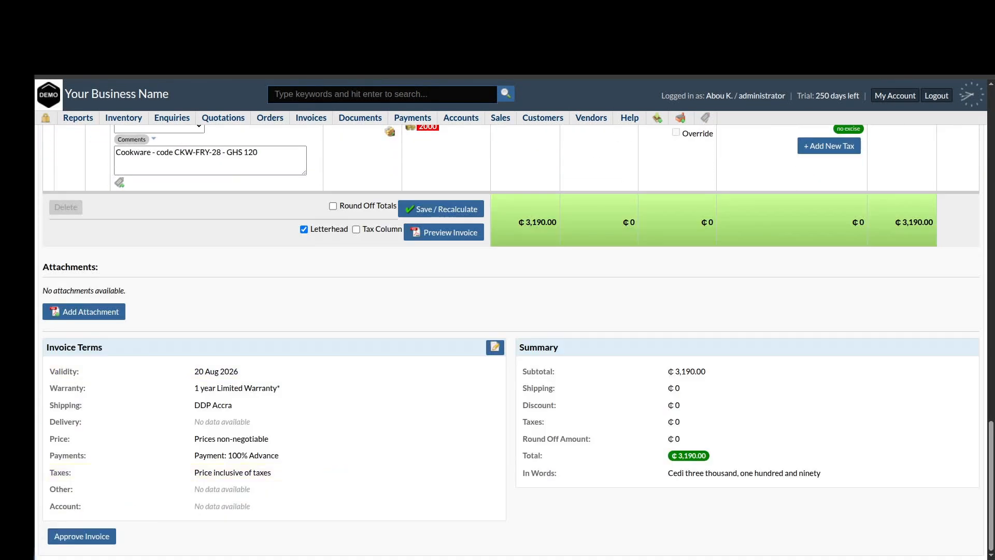
{"action": "left_click", "coordinate": [82, 536]}
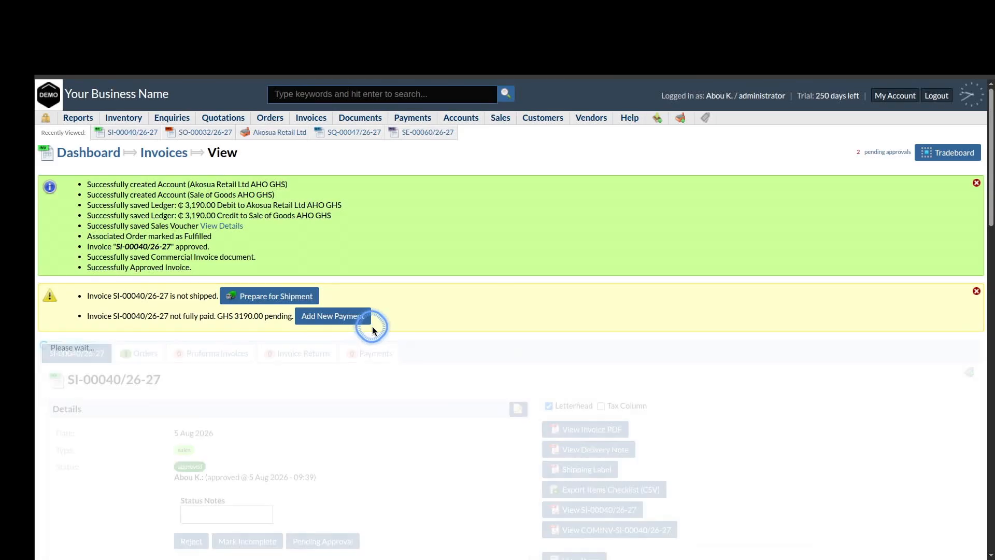
Download the SI-00040/26-27 invoice PDF and open it to review
{"action": "scroll", "coordinate": [405, 453], "scroll_direction": "down", "scroll_amount": 2}
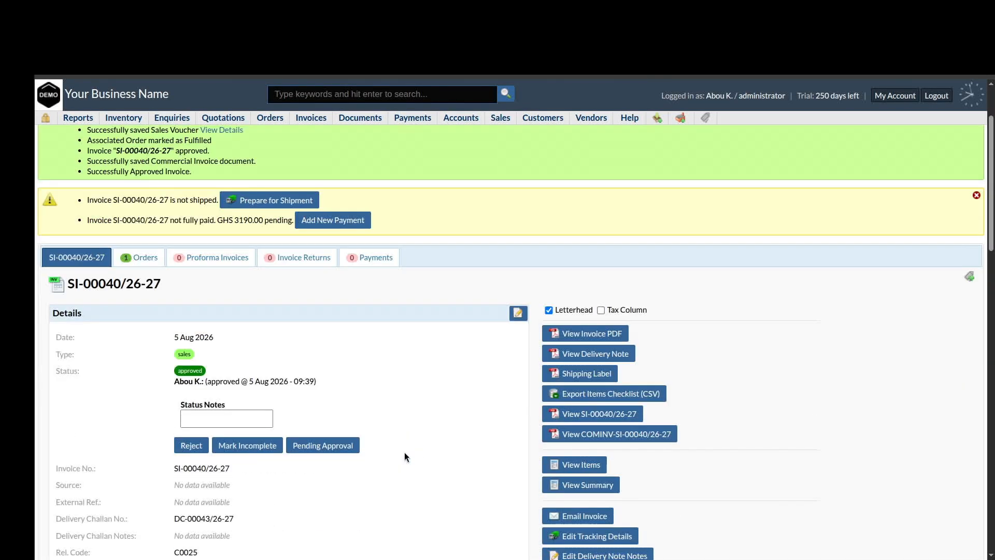
{"action": "left_click", "coordinate": [601, 335]}
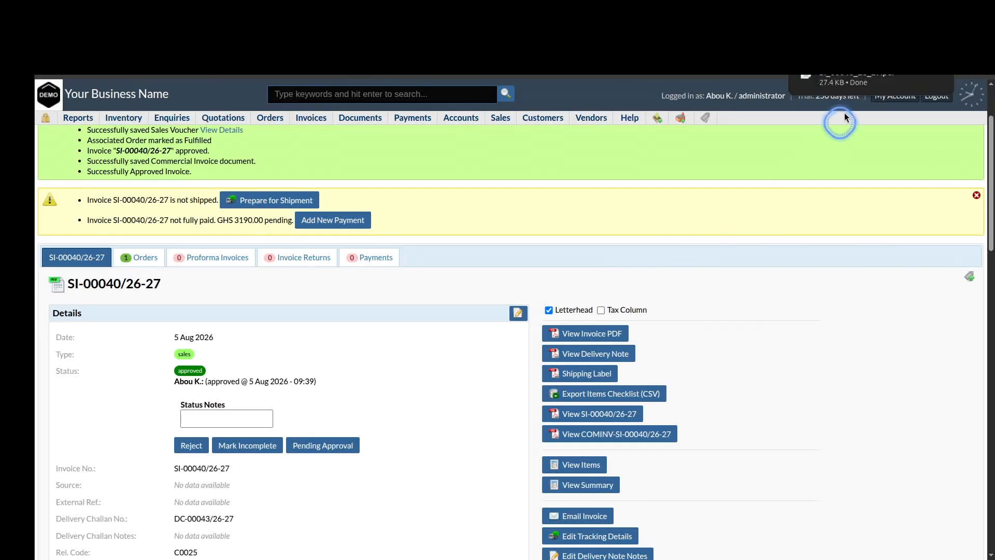
{"action": "left_click", "coordinate": [845, 78]}
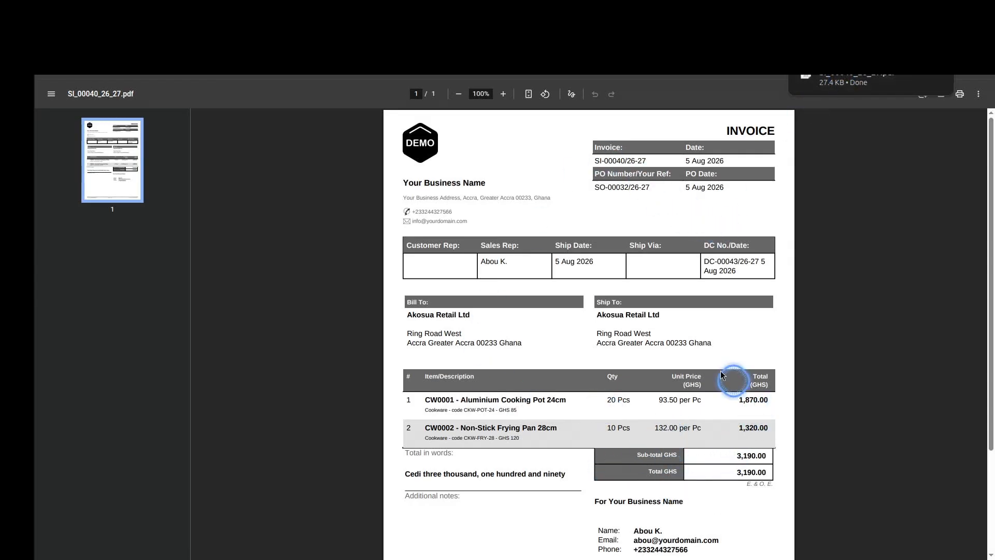
{"action": "scroll", "coordinate": [695, 414], "scroll_direction": "down", "scroll_amount": 3}
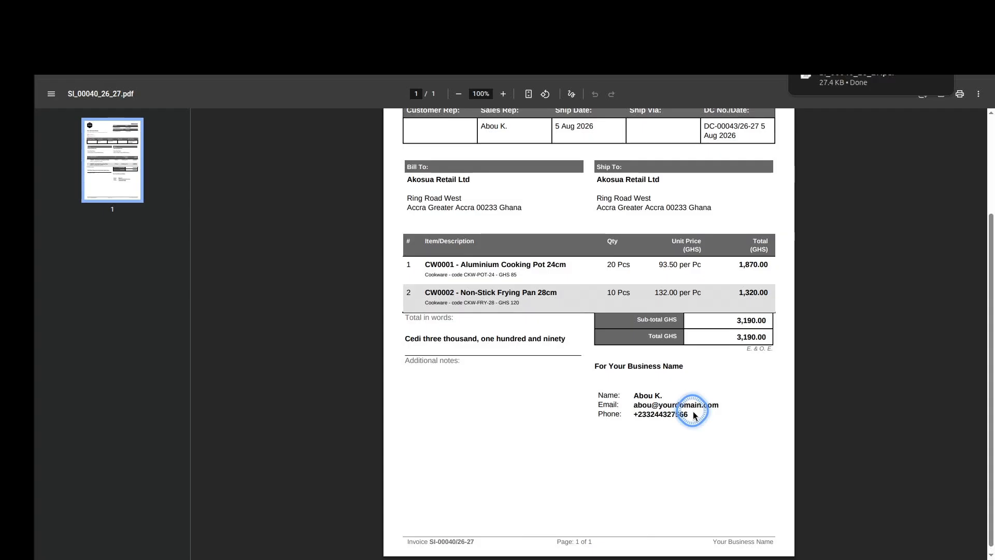
{"action": "scroll", "coordinate": [695, 409], "scroll_direction": "up", "scroll_amount": 2}
{"action": "scroll", "coordinate": [683, 265], "scroll_direction": "up", "scroll_amount": 1}
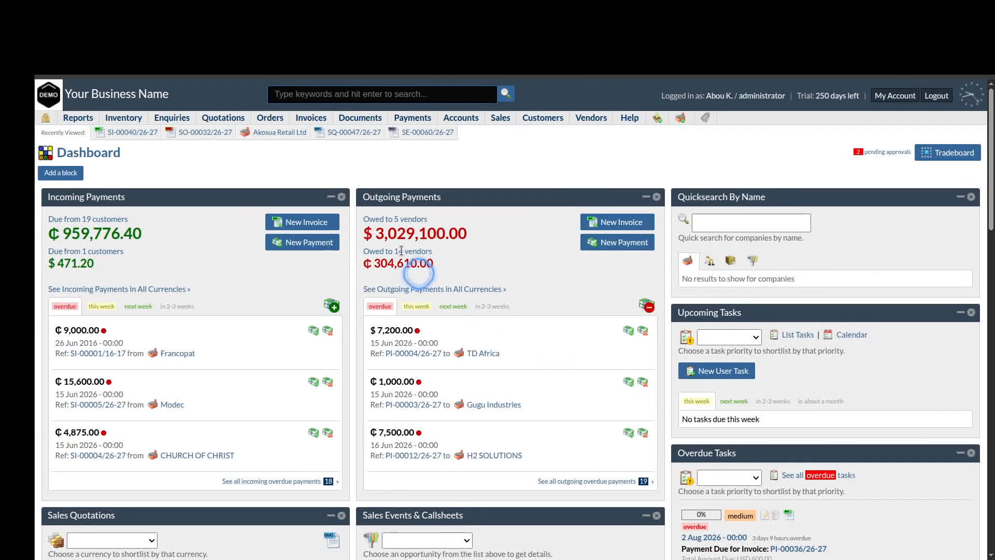
{"action": "left_click", "coordinate": [45, 119]}
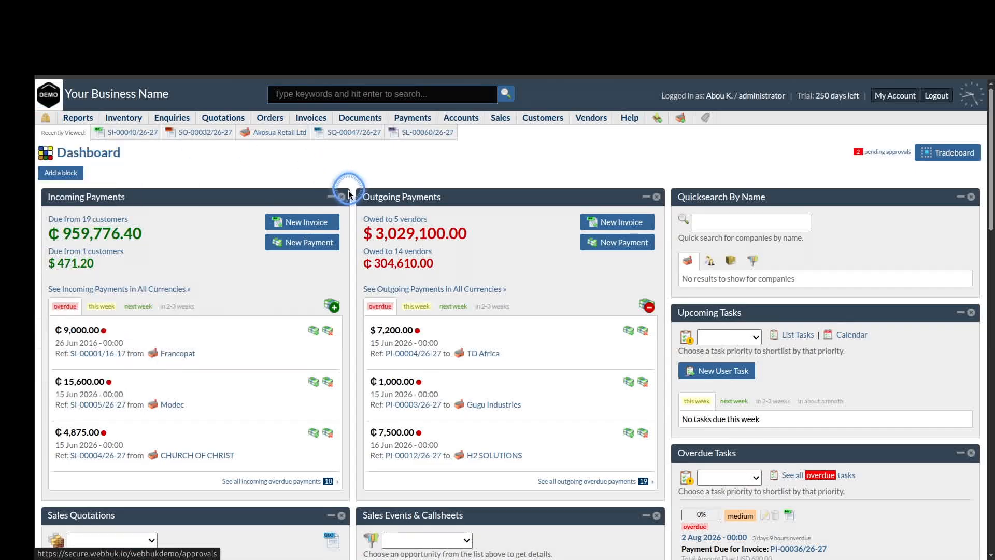
{"action": "left_click", "coordinate": [122, 133]}
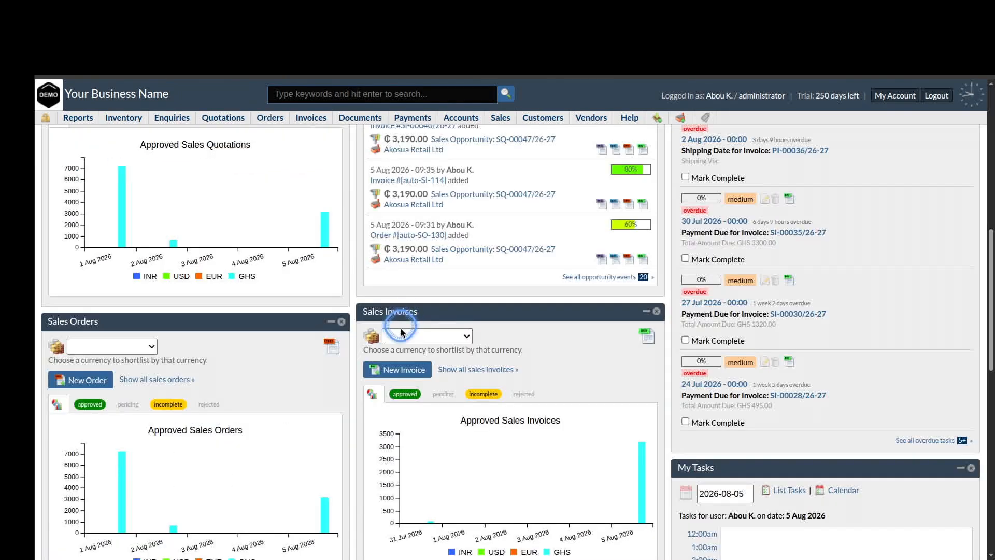
{"action": "left_click", "coordinate": [454, 337]}
{"action": "left_click", "coordinate": [449, 448]}
{"action": "scroll", "coordinate": [494, 482], "scroll_direction": "down", "scroll_amount": 2}
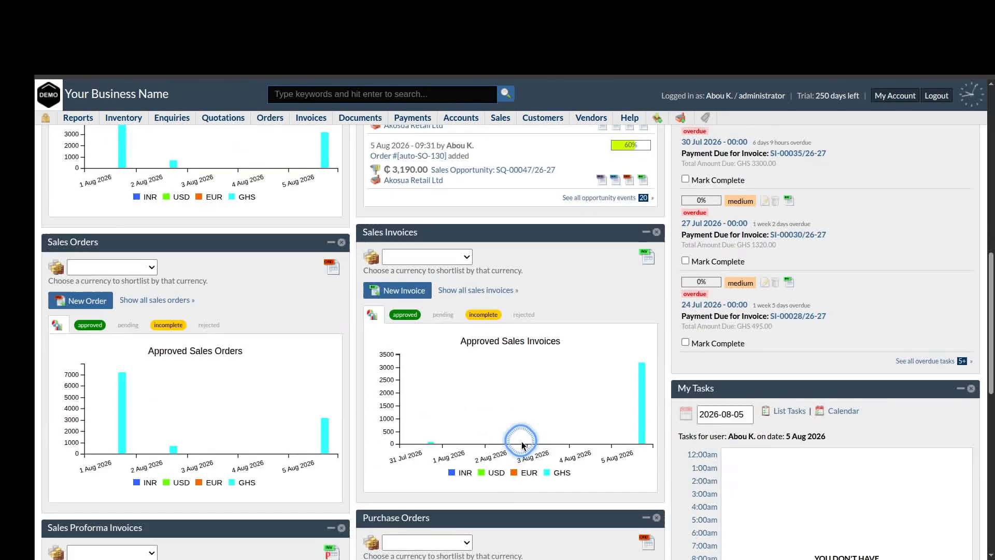
{"action": "scroll", "coordinate": [523, 445], "scroll_direction": "up", "scroll_amount": 2}
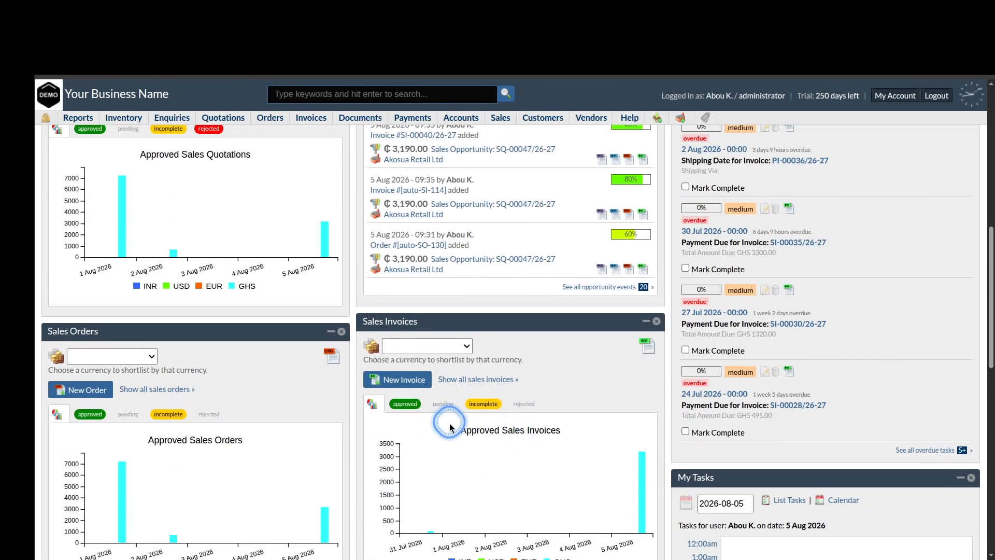
{"action": "left_click", "coordinate": [462, 380]}
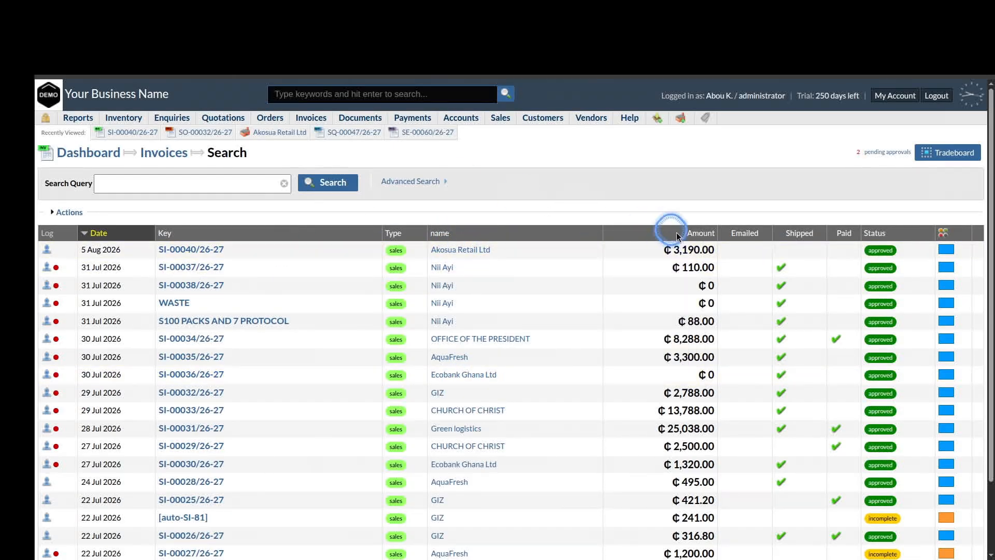
{"action": "left_click", "coordinate": [196, 249]}
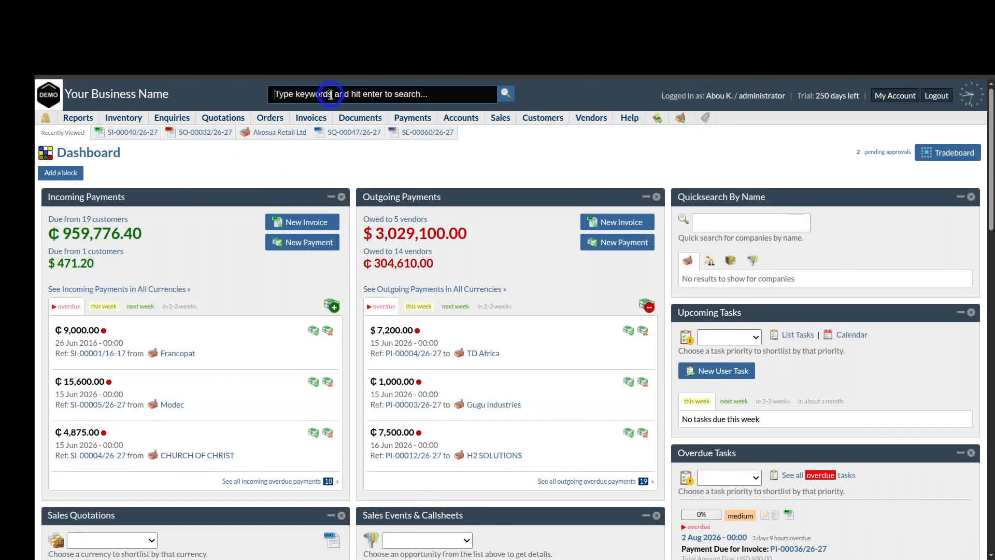
Search for Akosua Retail Ltd and open SI-00040/26-27 from the company's Invoices tab
{"action": "left_click", "coordinate": [324, 96]}
{"action": "type", "text": "a"}
{"action": "left_click", "coordinate": [288, 109]}
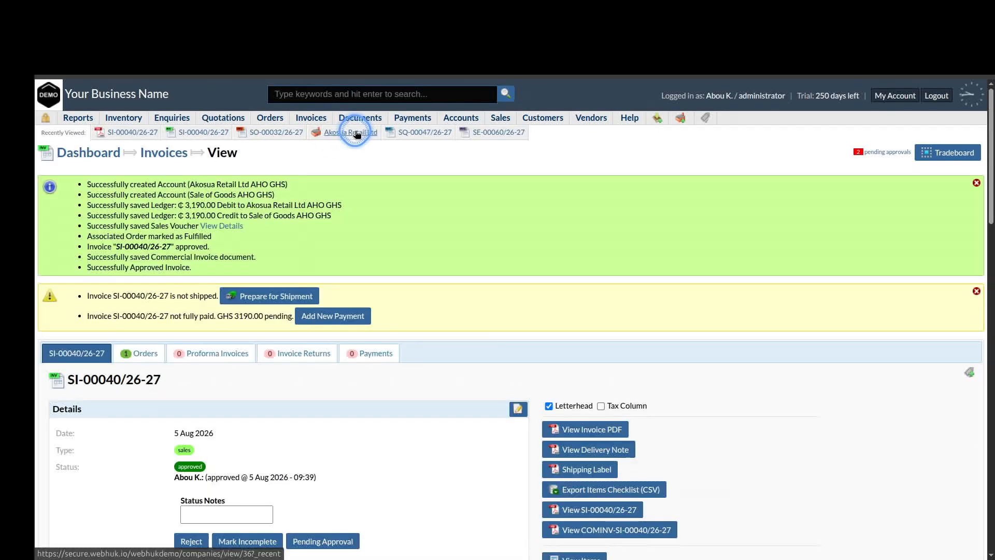
{"action": "left_click", "coordinate": [356, 132]}
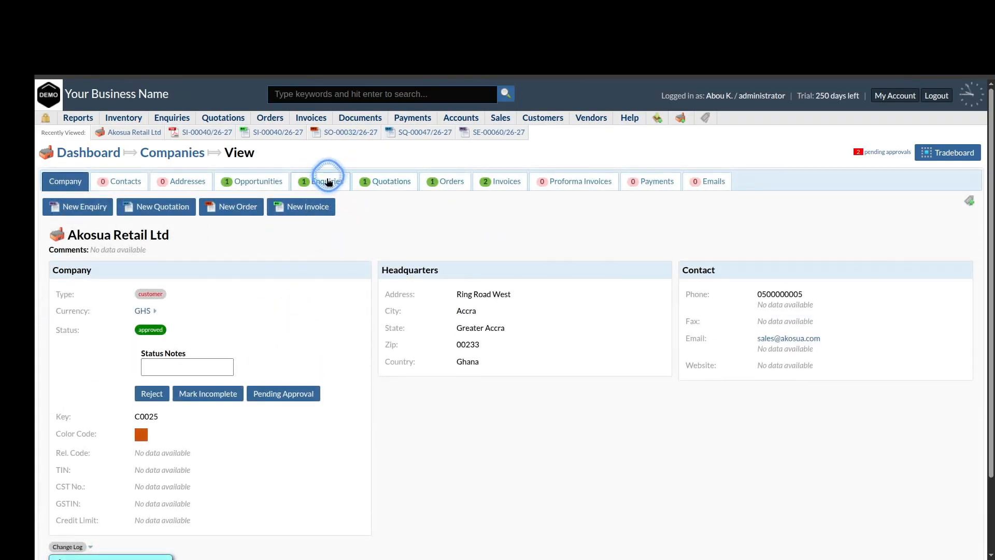
{"action": "left_click", "coordinate": [447, 180]}
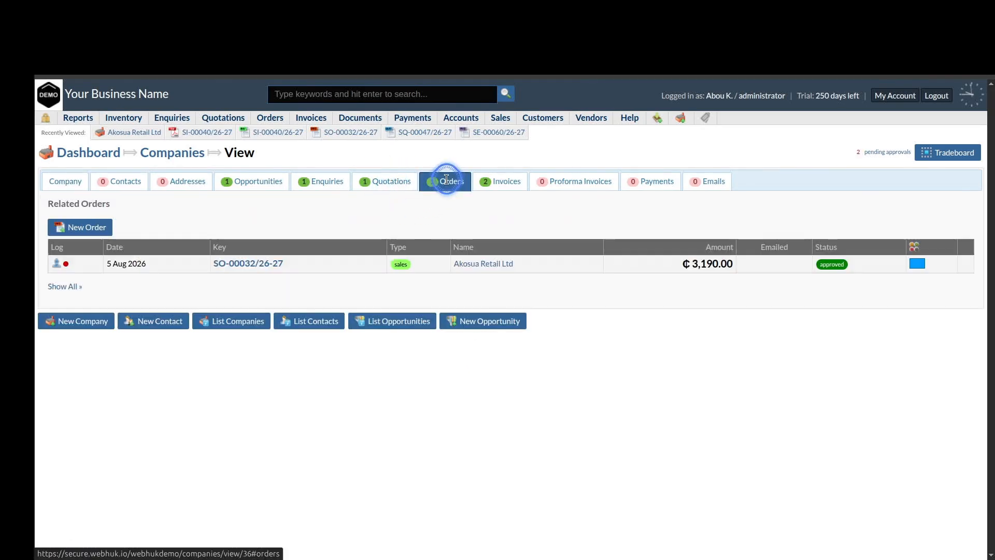
{"action": "left_click", "coordinate": [500, 179]}
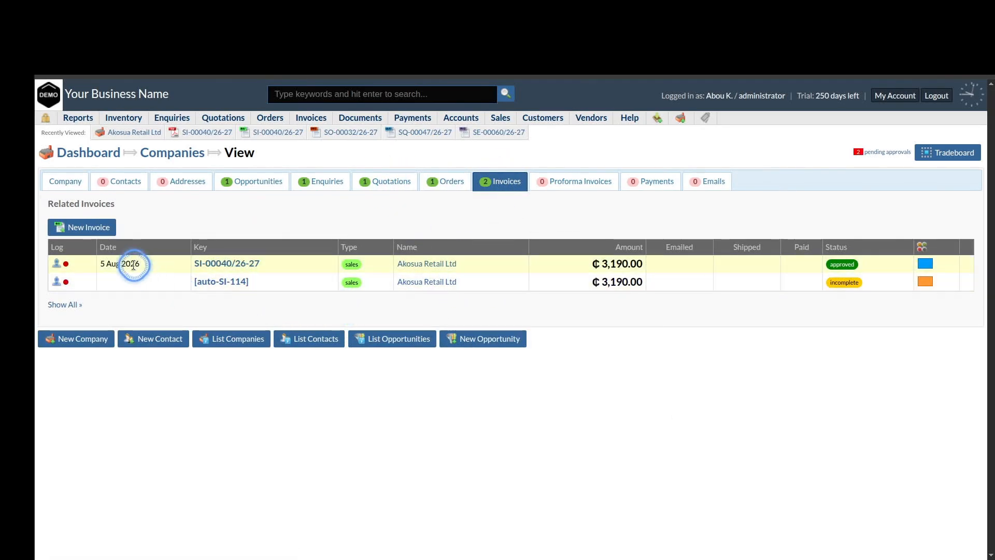
{"action": "left_click", "coordinate": [215, 264]}
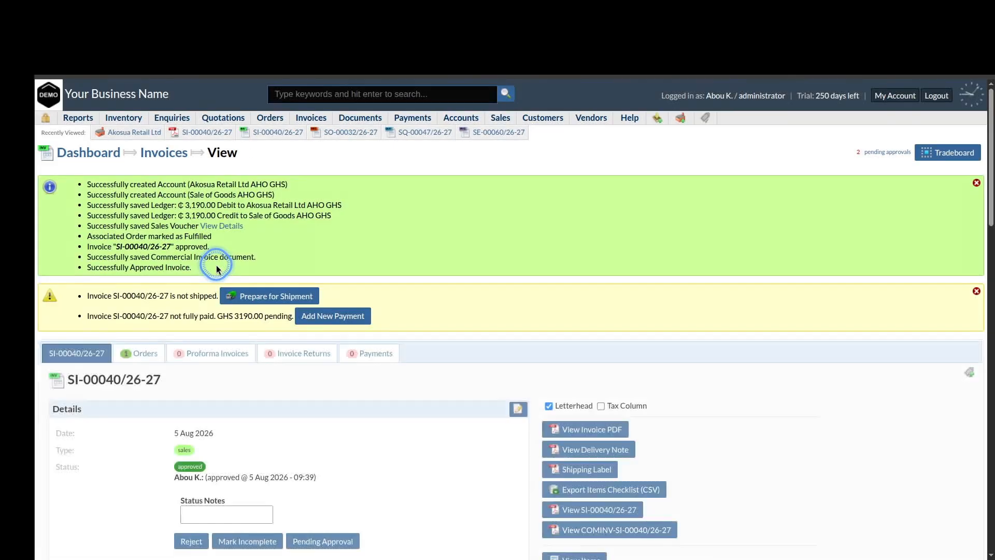
Prepare SI-00040/26-27 for shipment with shipping mode Local and mark it as shipped
{"action": "left_click", "coordinate": [258, 296]}
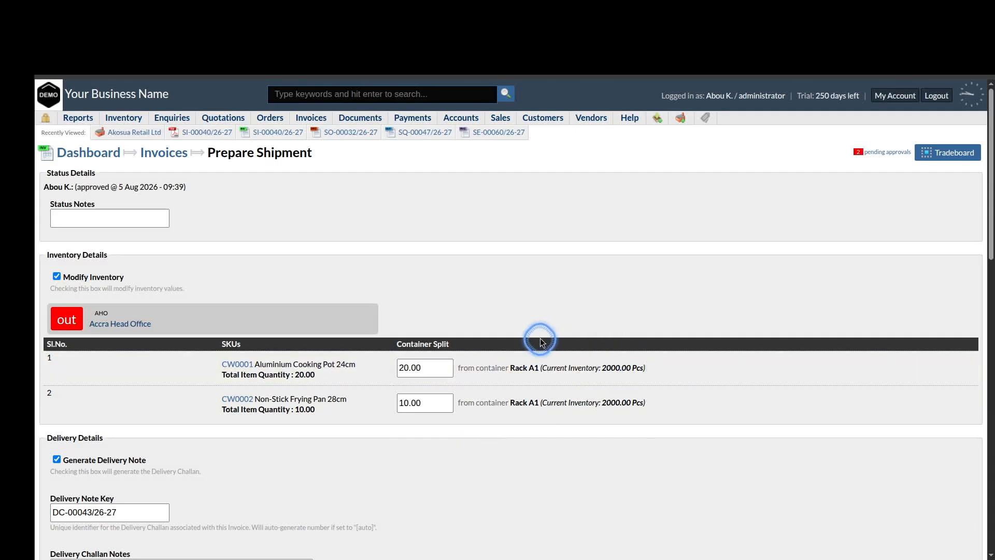
{"action": "scroll", "coordinate": [621, 459], "scroll_direction": "down", "scroll_amount": 10}
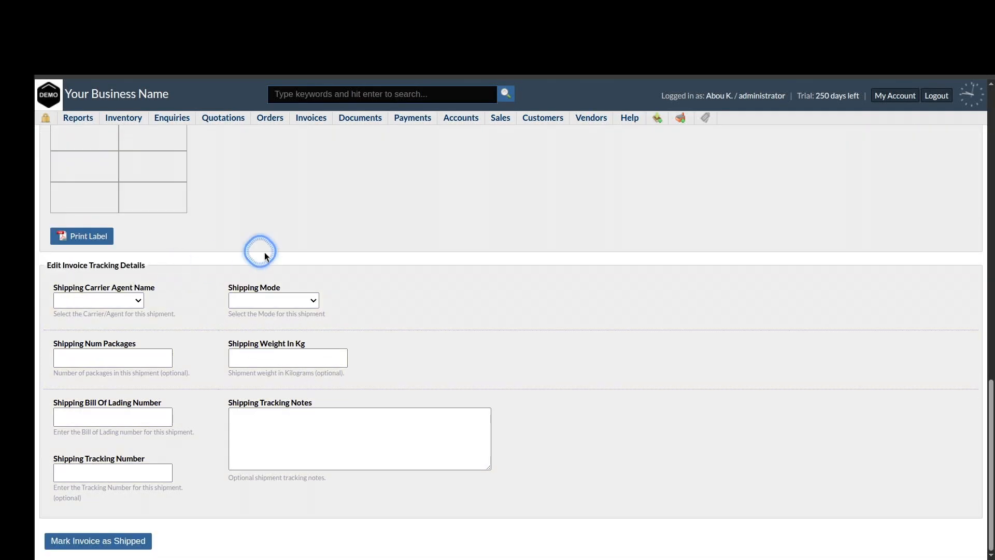
{"action": "left_click", "coordinate": [281, 303]}
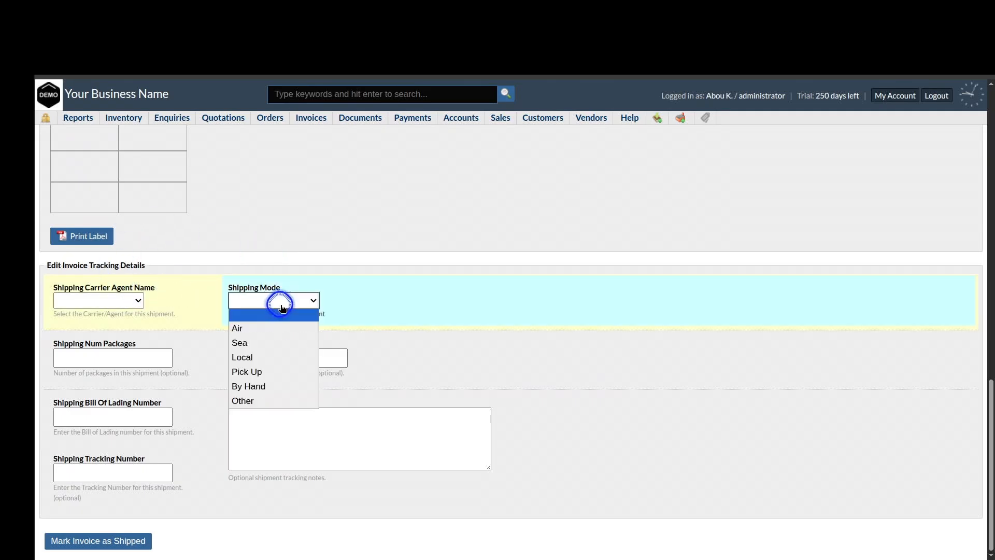
{"action": "left_click", "coordinate": [262, 358]}
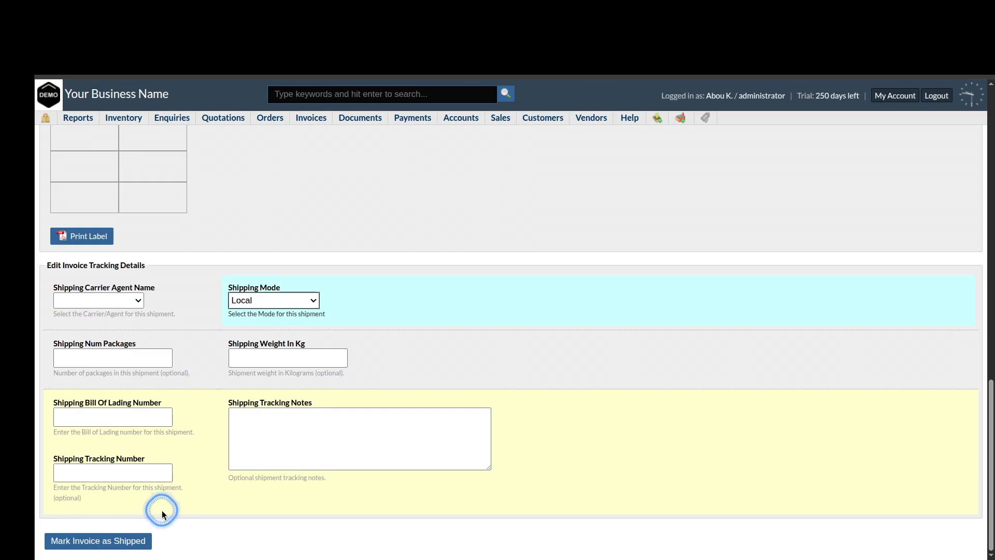
{"action": "scroll", "coordinate": [343, 330], "scroll_direction": "up", "scroll_amount": 5}
{"action": "scroll", "coordinate": [343, 331], "scroll_direction": "down", "scroll_amount": 5}
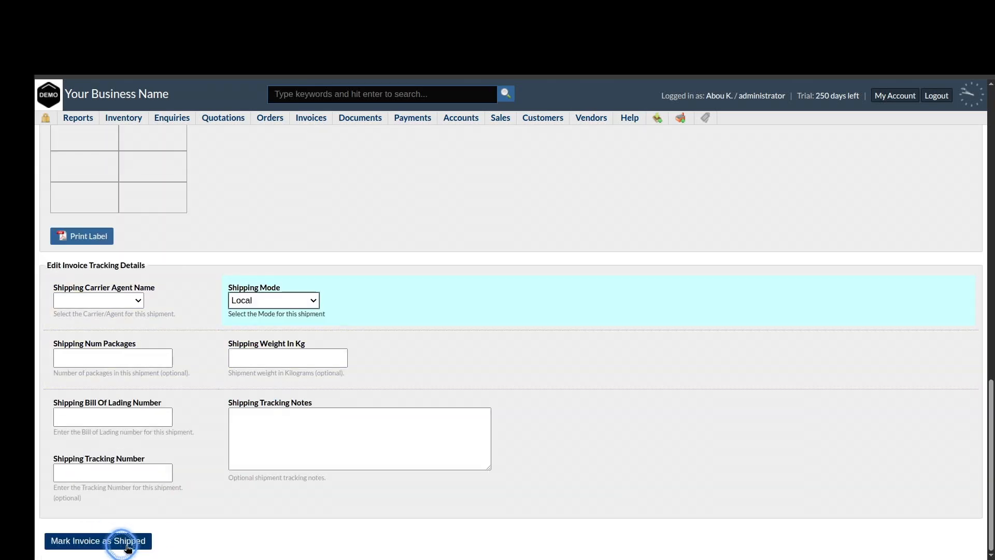
{"action": "left_click", "coordinate": [127, 542]}
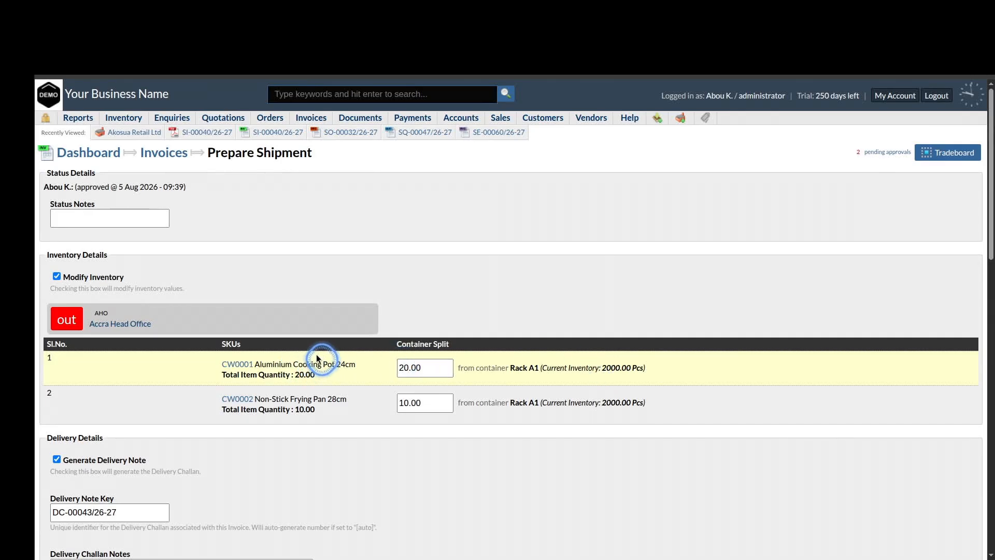
{"action": "left_click", "coordinate": [187, 29]}
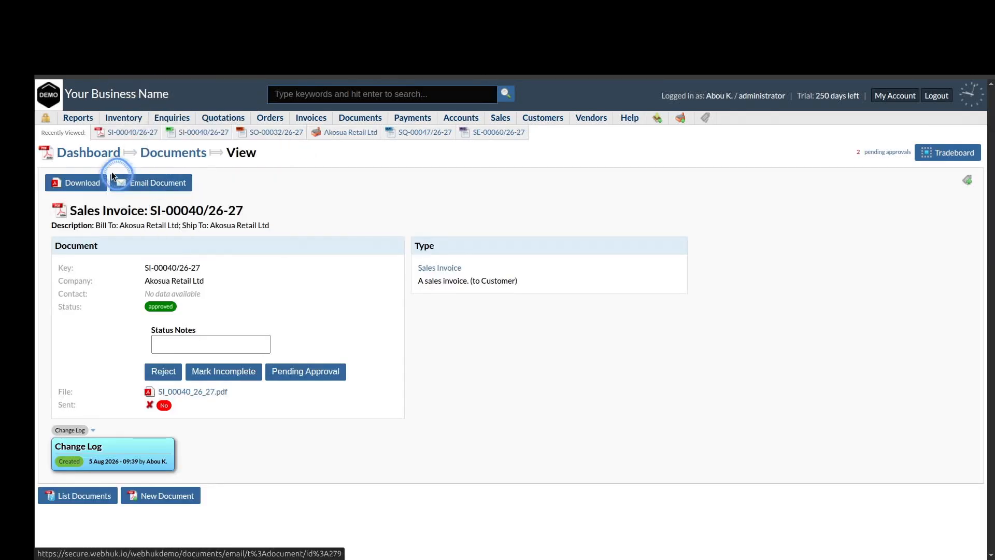
{"action": "mouse_move", "coordinate": [119, 120]}
{"action": "left_click", "coordinate": [124, 136]}
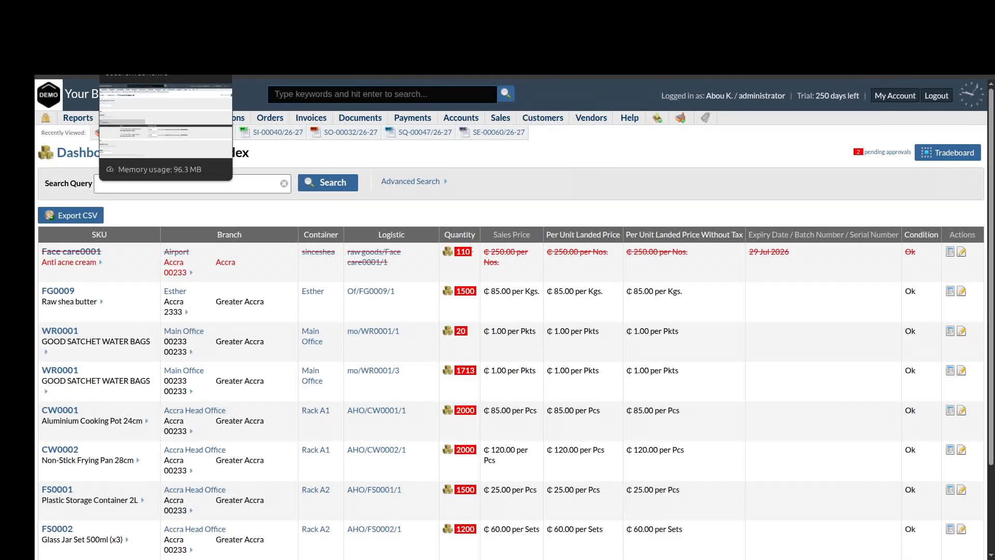
{"action": "scroll", "coordinate": [171, 384], "scroll_direction": "down", "scroll_amount": 3}
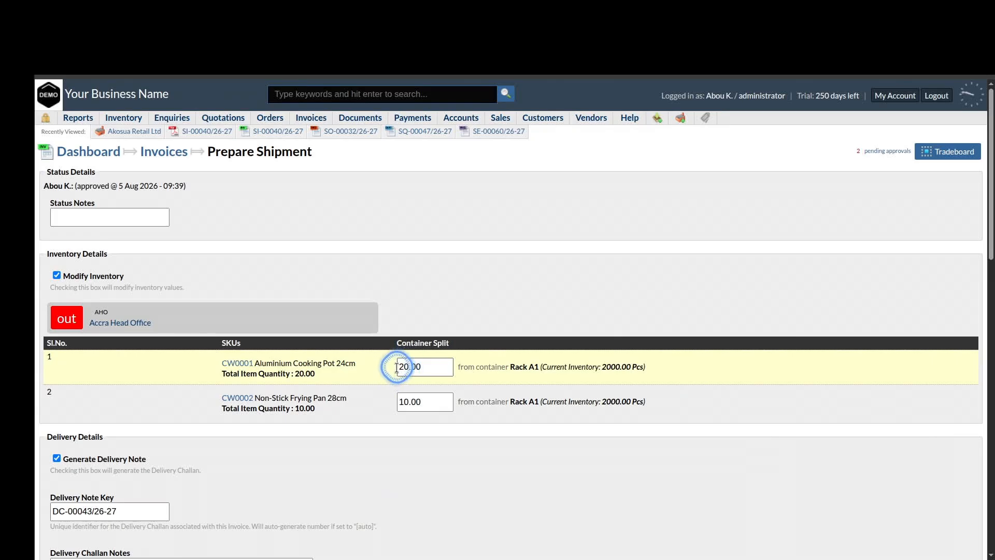
Mark invoice SI-00040/26-27 as shipped, deducting the cooking pots and frying pans from Rack A1
{"action": "left_click", "coordinate": [319, 382]}
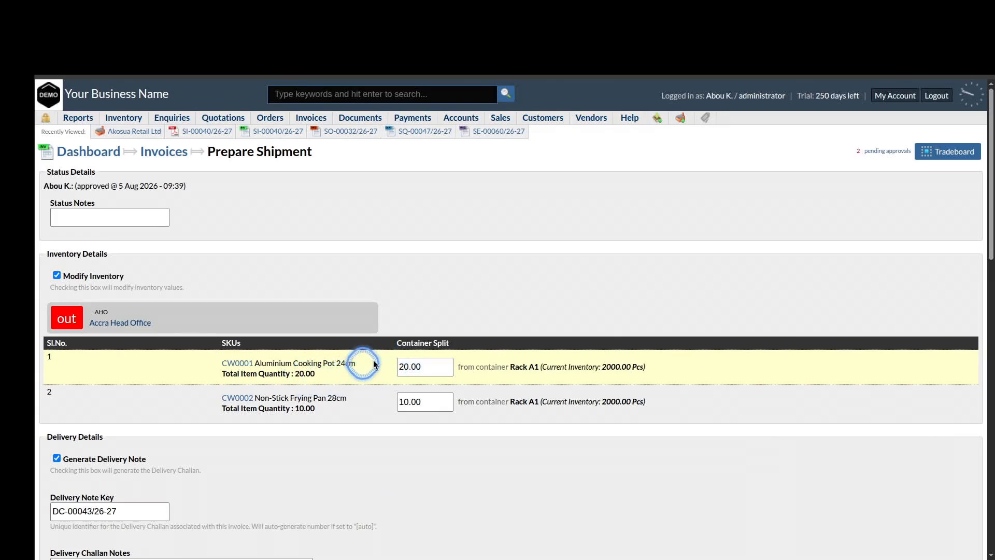
{"action": "left_click", "coordinate": [426, 366]}
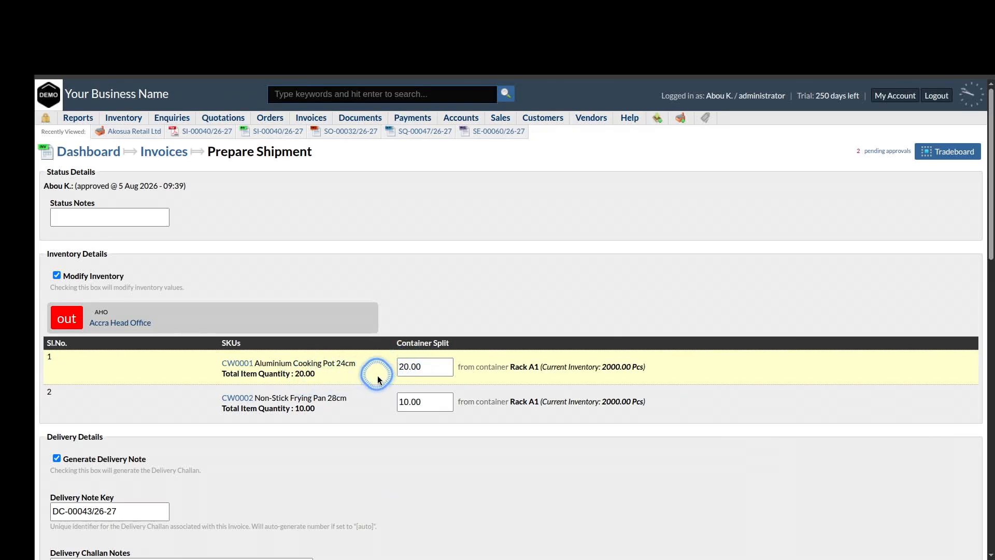
{"action": "scroll", "coordinate": [330, 402], "scroll_direction": "down", "scroll_amount": 10}
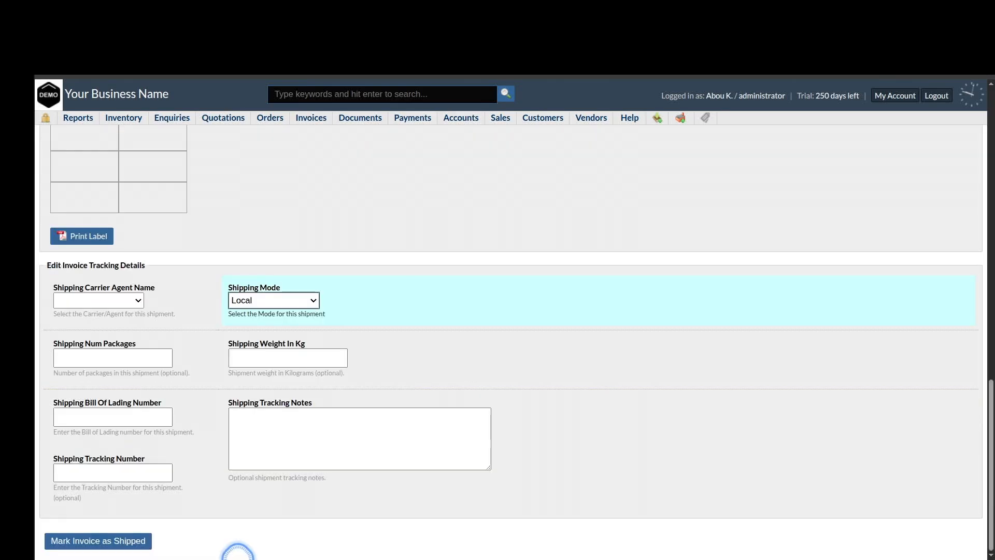
{"action": "left_click", "coordinate": [93, 542]}
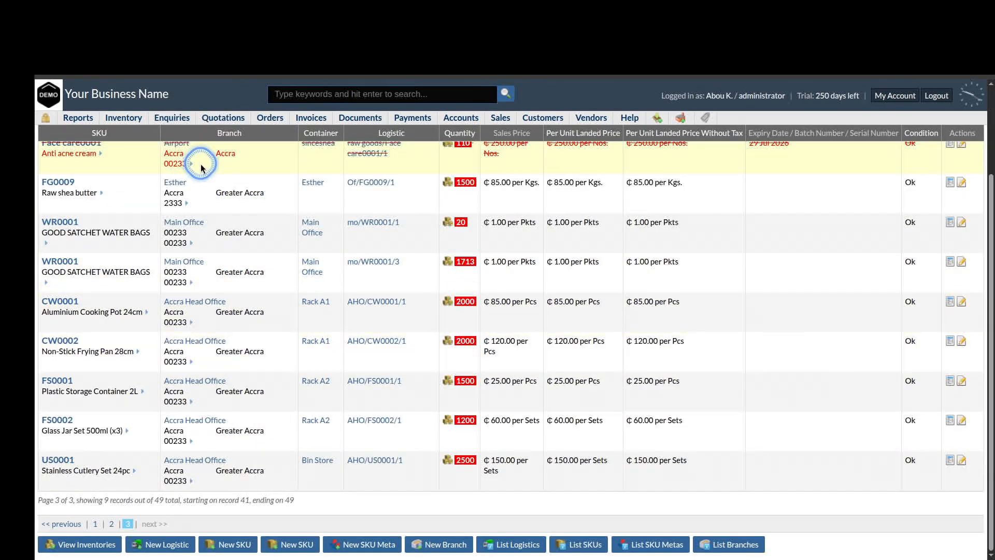
Refresh the inventory to confirm Rack A1 now holds 1,980 cooking pots and 1,990 frying pans
{"action": "left_click", "coordinate": [49, 93]}
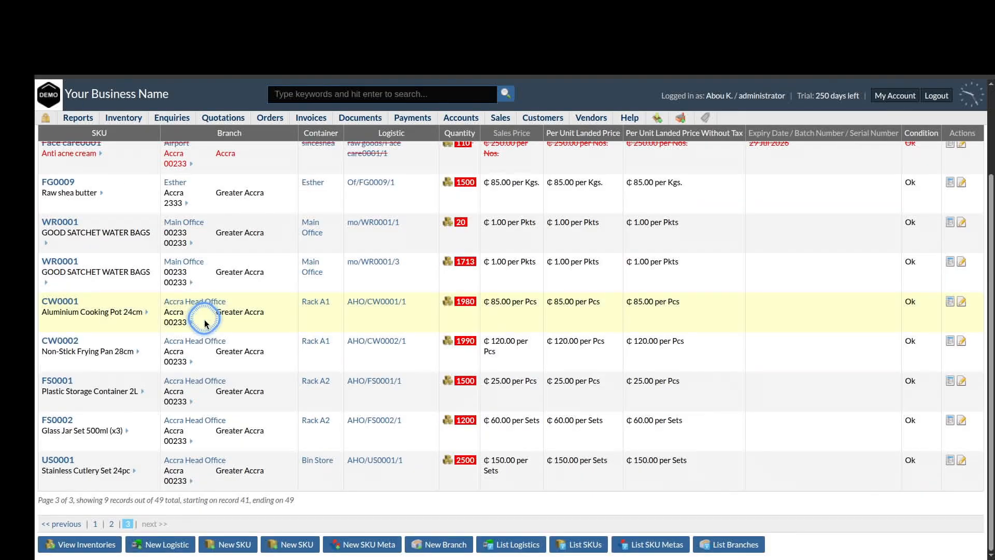
{"action": "left_click", "coordinate": [453, 301]}
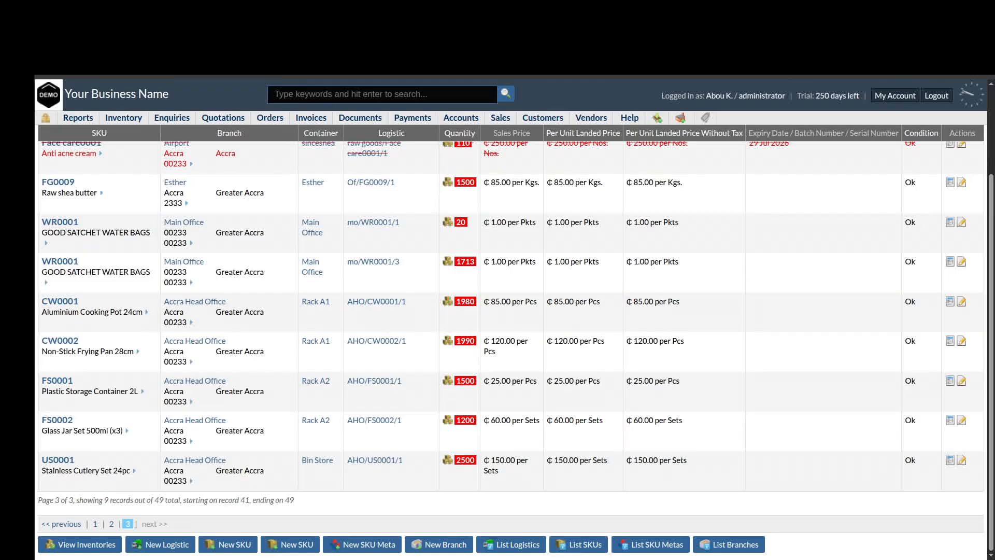
{"action": "left_click", "coordinate": [127, 29]}
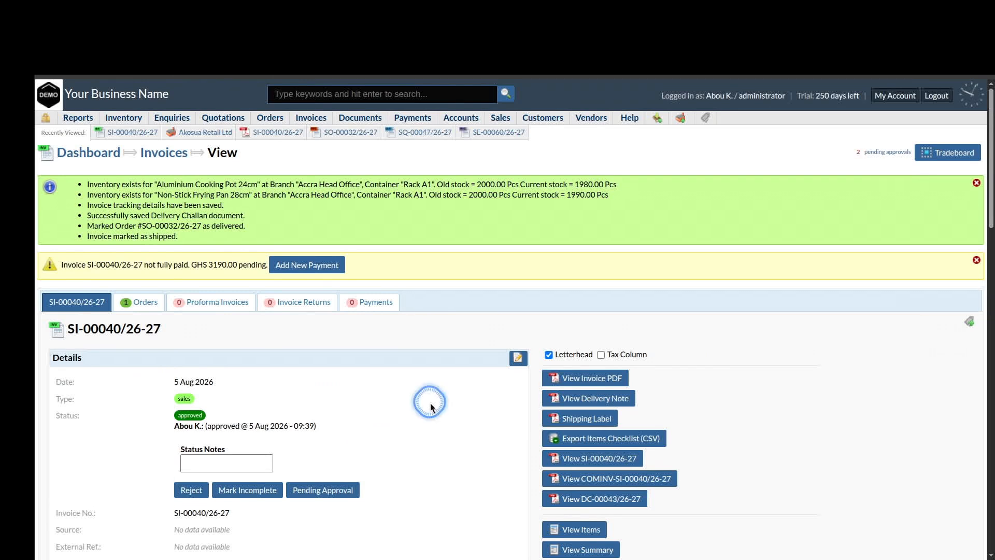
Add a new invoice payment dated 2026-08-05 with bank transfer as the method
{"action": "scroll", "coordinate": [431, 404], "scroll_direction": "down", "scroll_amount": 10}
{"action": "scroll", "coordinate": [431, 404], "scroll_direction": "up", "scroll_amount": 10}
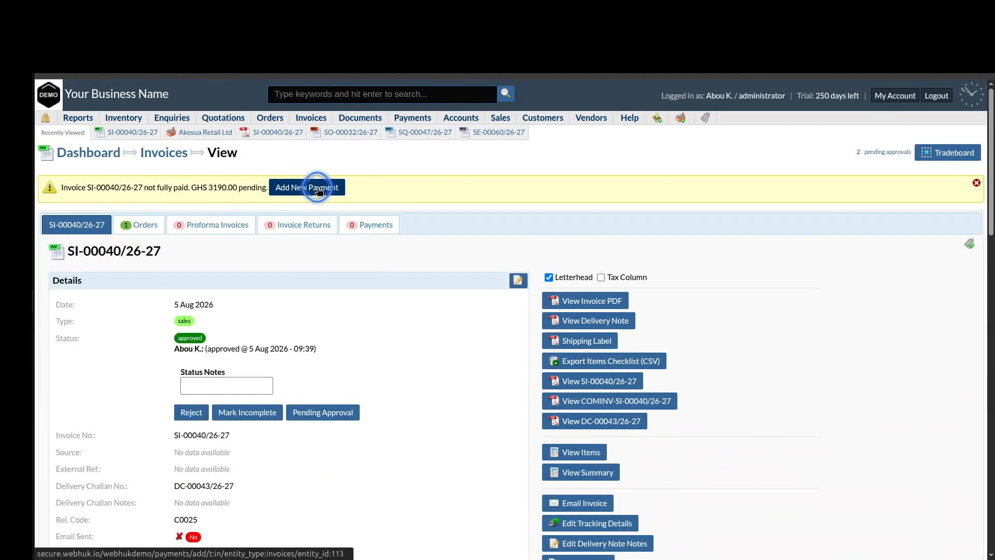
{"action": "left_click", "coordinate": [317, 188]}
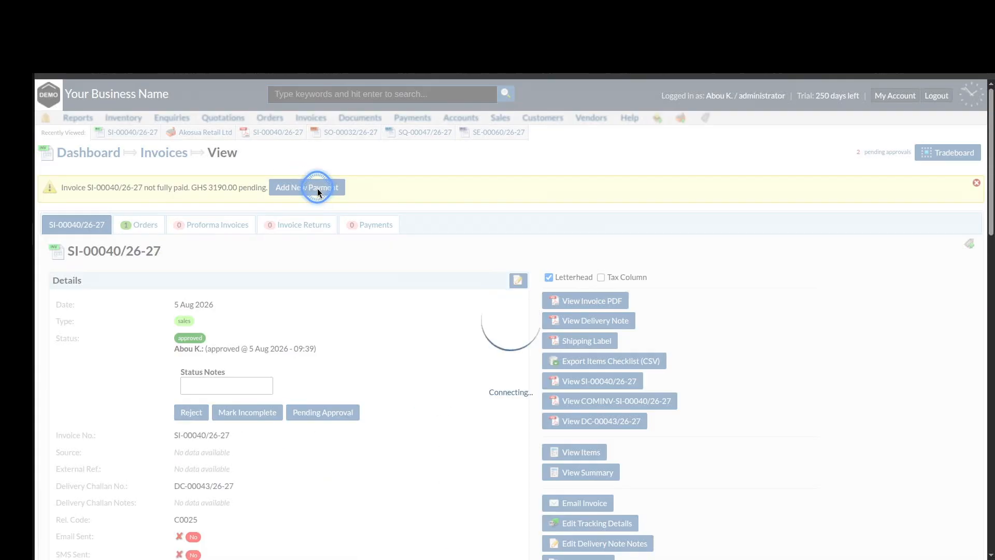
{"action": "scroll", "coordinate": [404, 259], "scroll_direction": "down", "scroll_amount": 3}
{"action": "left_click", "coordinate": [363, 244]}
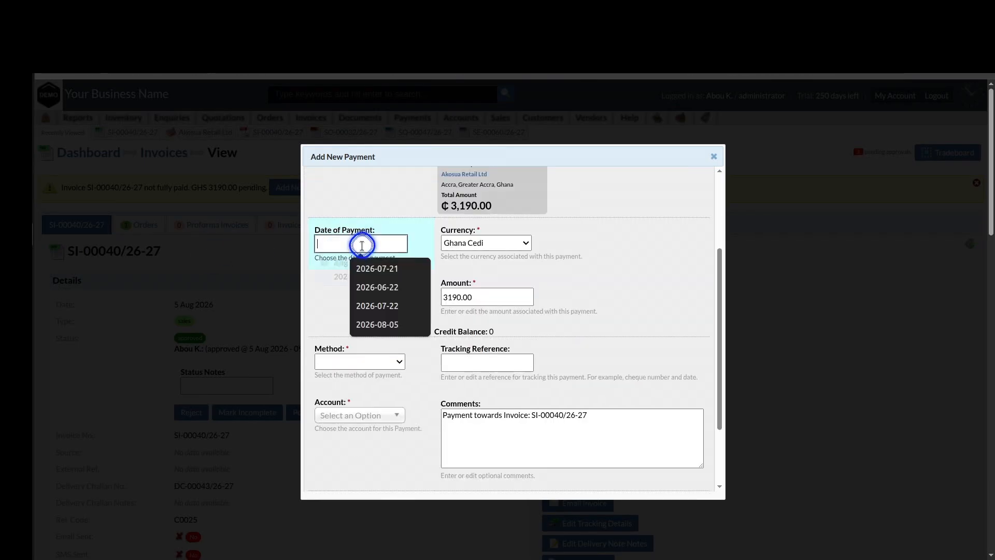
{"action": "left_click", "coordinate": [365, 317]}
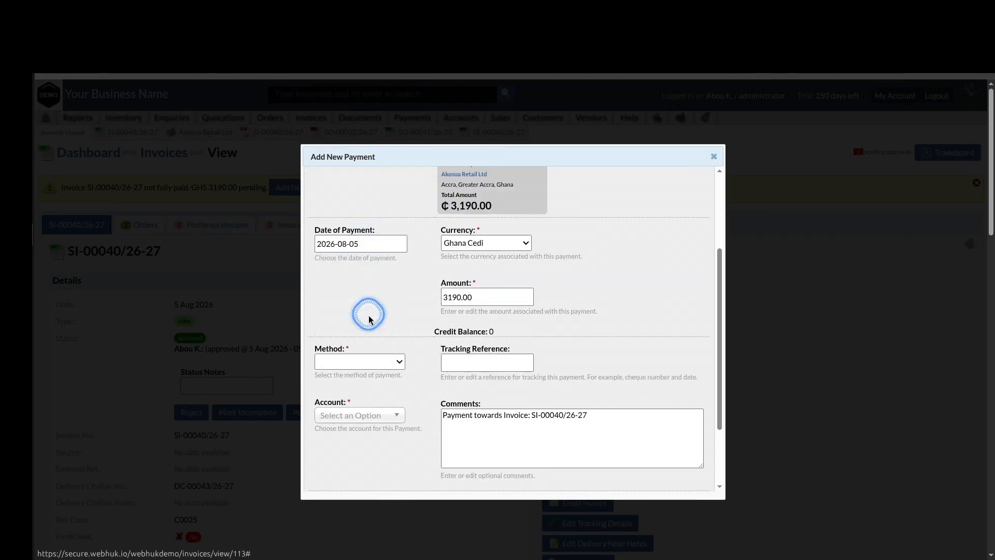
{"action": "scroll", "coordinate": [371, 313], "scroll_direction": "down", "scroll_amount": 1}
{"action": "left_click", "coordinate": [384, 316]}
{"action": "left_click", "coordinate": [371, 344]}
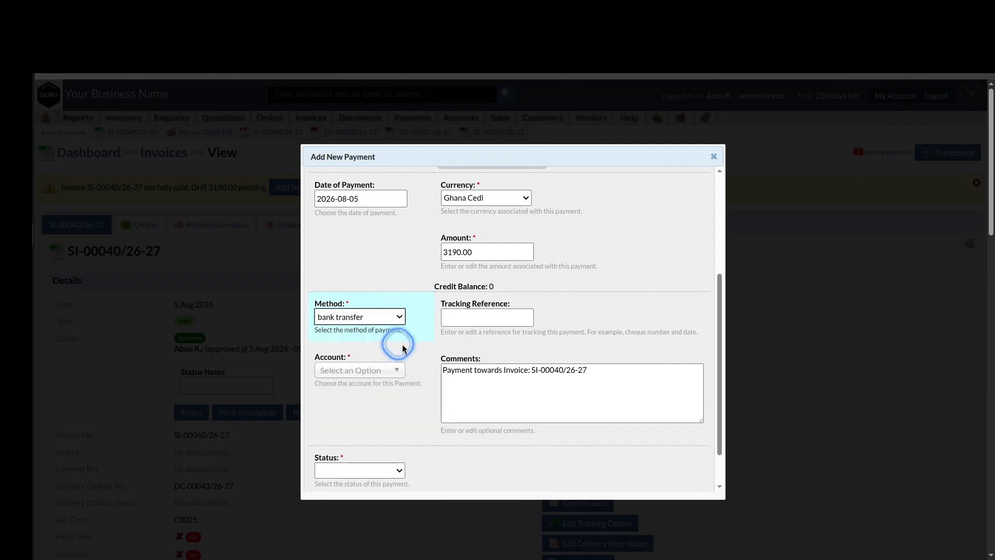
Set the receiving account to Fidelity bank and status to approved, then submit the ₵3,190.00 payment
{"action": "scroll", "coordinate": [415, 343], "scroll_direction": "down", "scroll_amount": 1}
{"action": "left_click", "coordinate": [381, 323]}
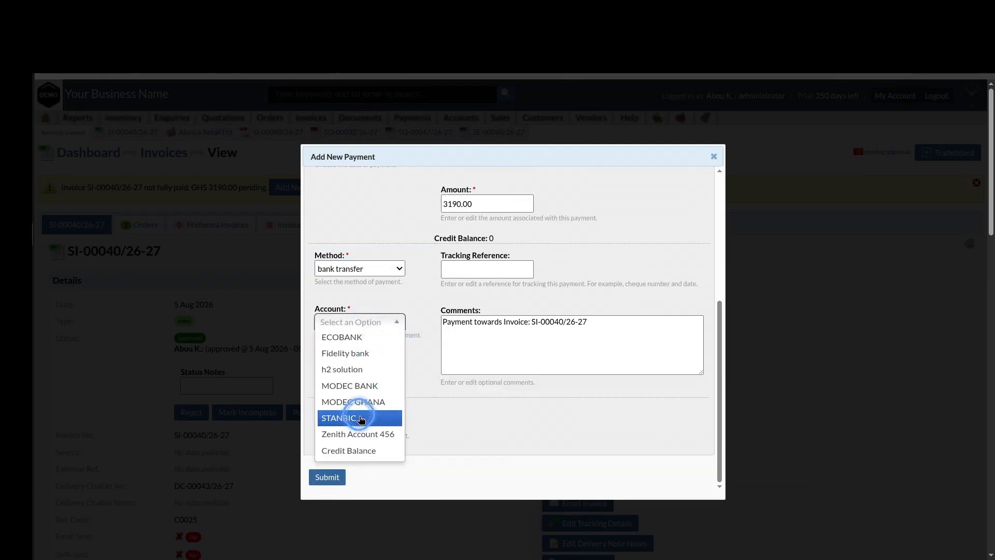
{"action": "left_click", "coordinate": [342, 353]}
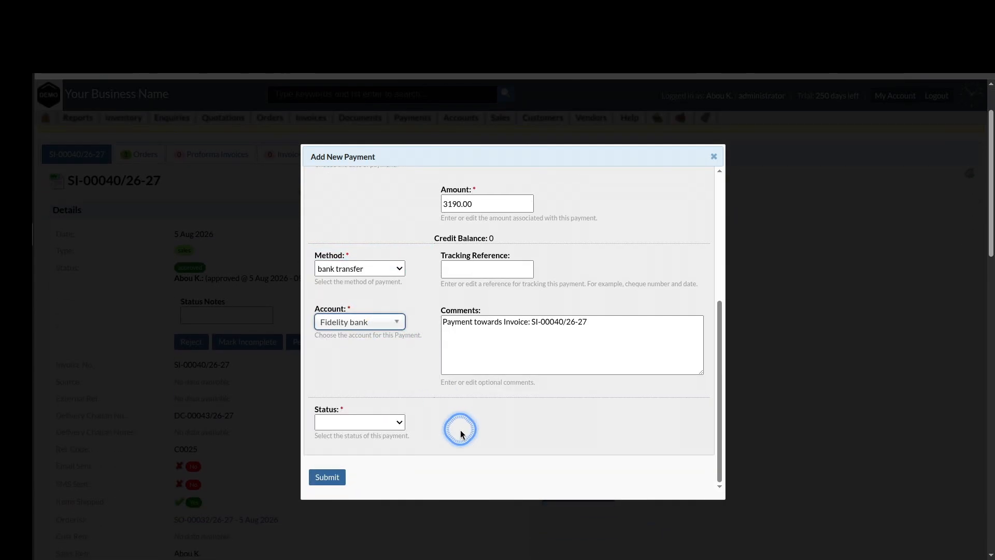
{"action": "left_click", "coordinate": [382, 423]}
{"action": "left_click", "coordinate": [373, 477]}
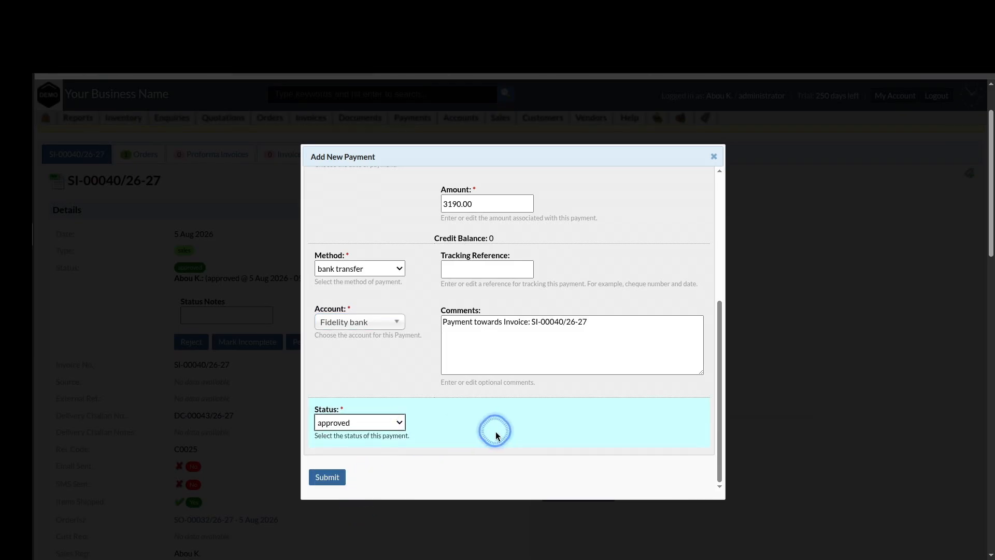
{"action": "left_click", "coordinate": [335, 475]}
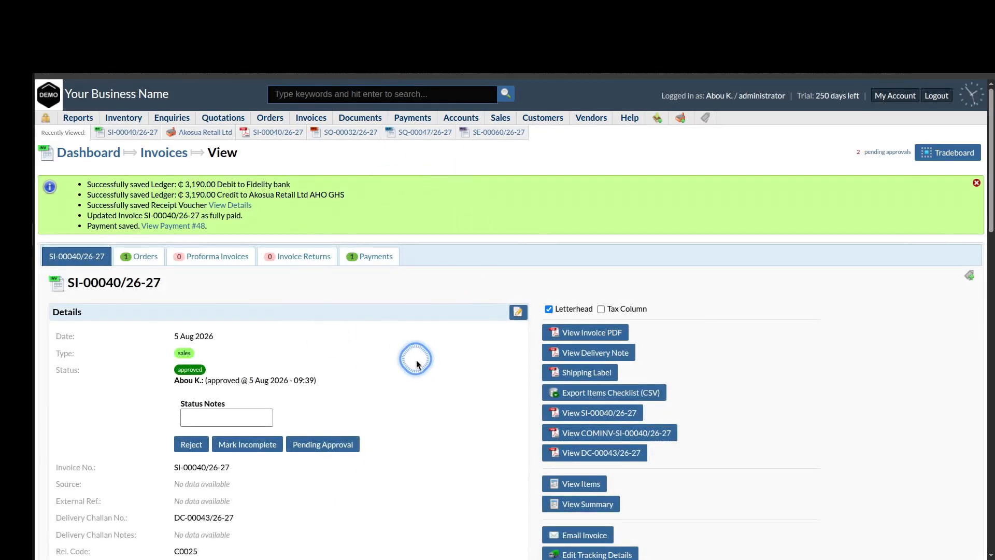
{"action": "scroll", "coordinate": [430, 357], "scroll_direction": "down", "scroll_amount": 9}
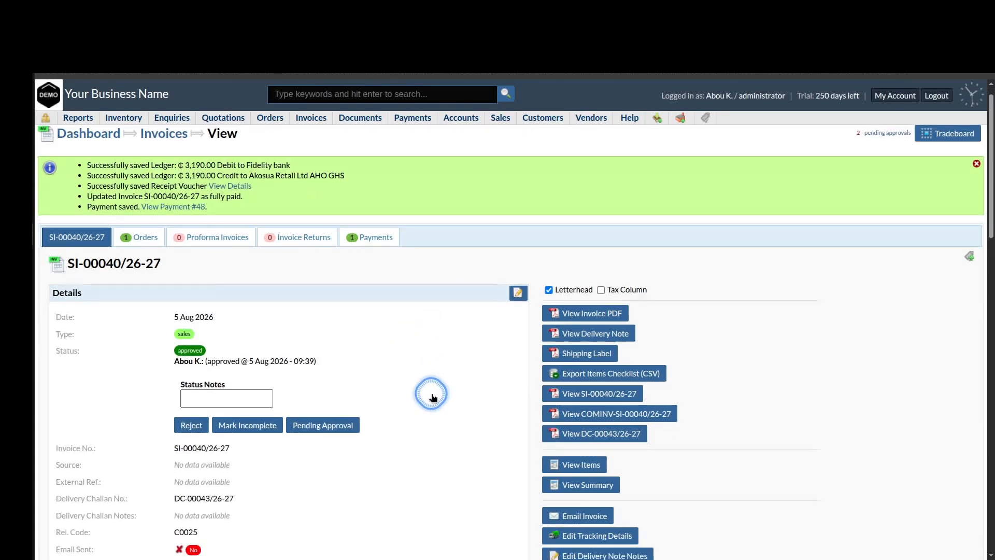
{"action": "scroll", "coordinate": [433, 397], "scroll_direction": "up", "scroll_amount": 10}
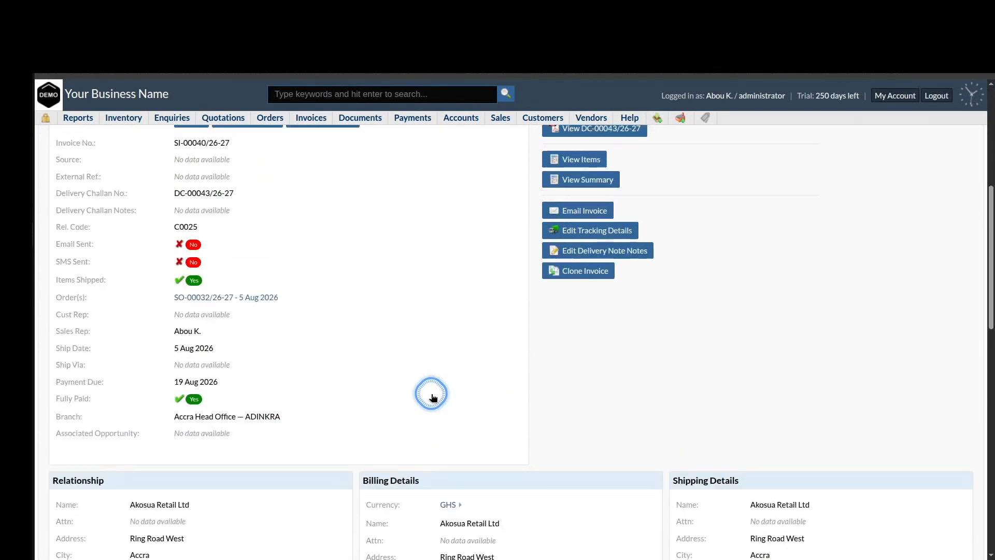